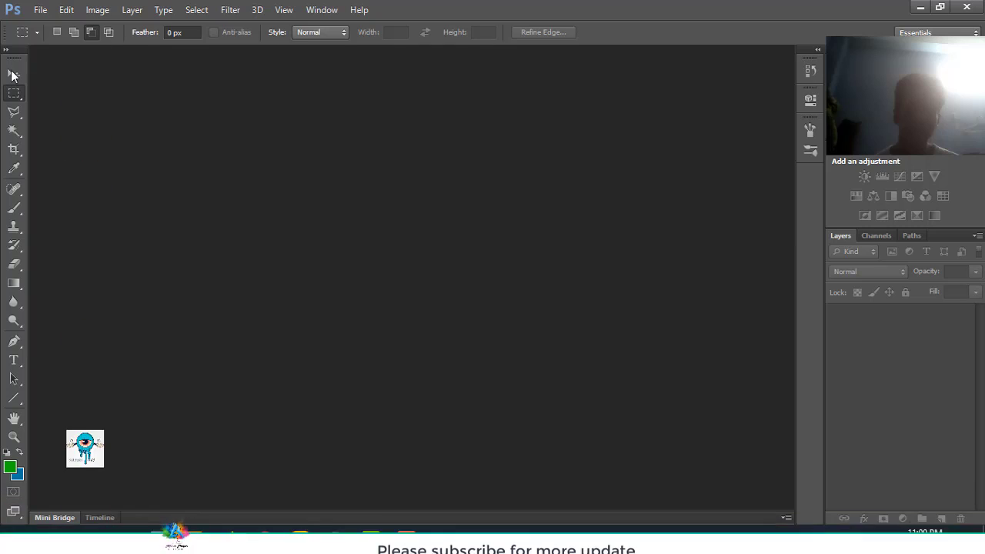
# Step: Start a new 3.5 × 2.5 inch document at 300 pixels/inch in CMYK Color mode
pyautogui.press('v')
pyautogui.click(42, 12)
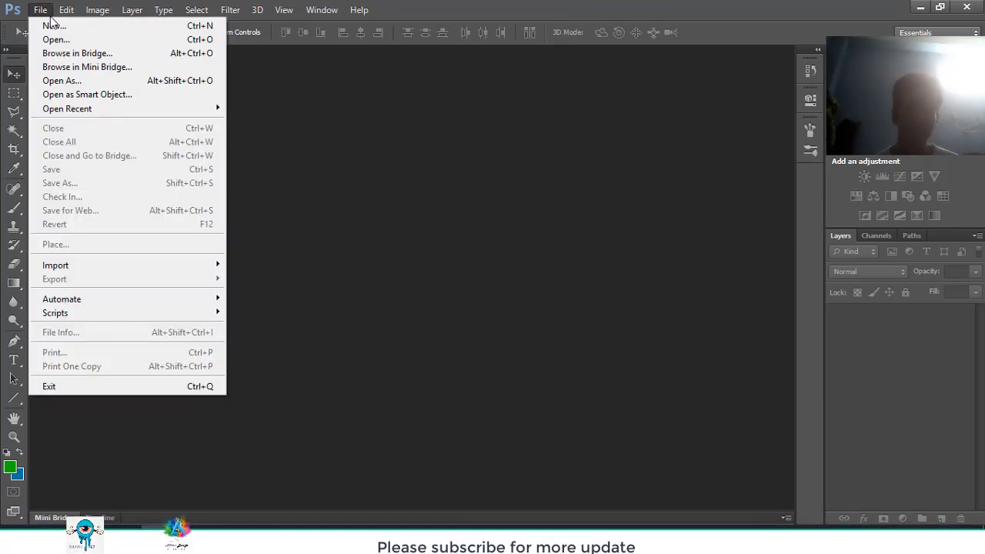
pyautogui.click(48, 30)
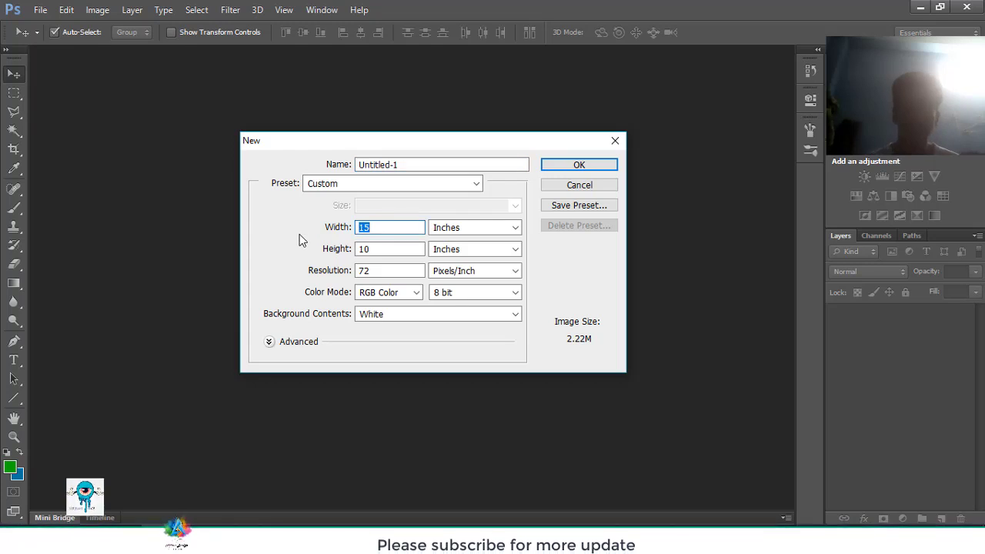
pyautogui.write('3.')
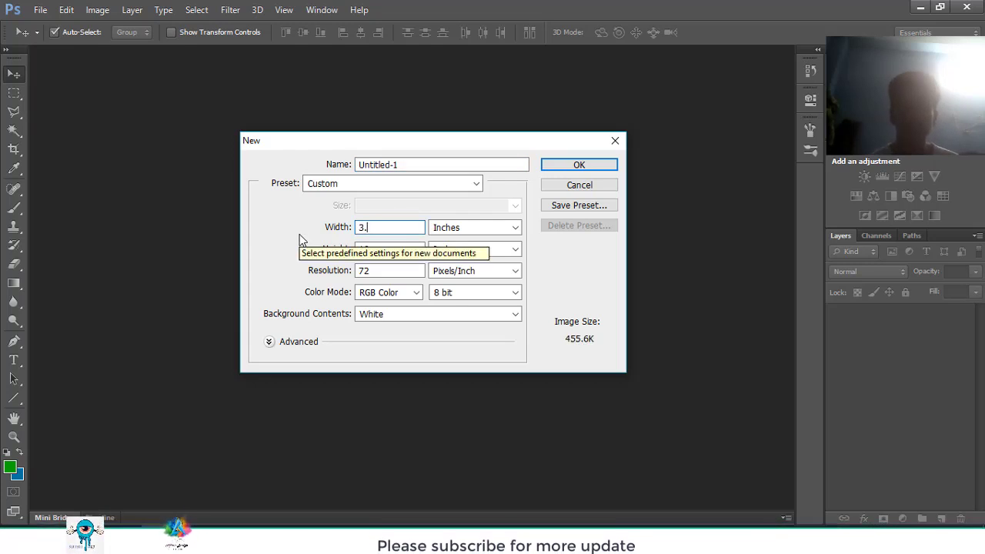
pyautogui.write('5')
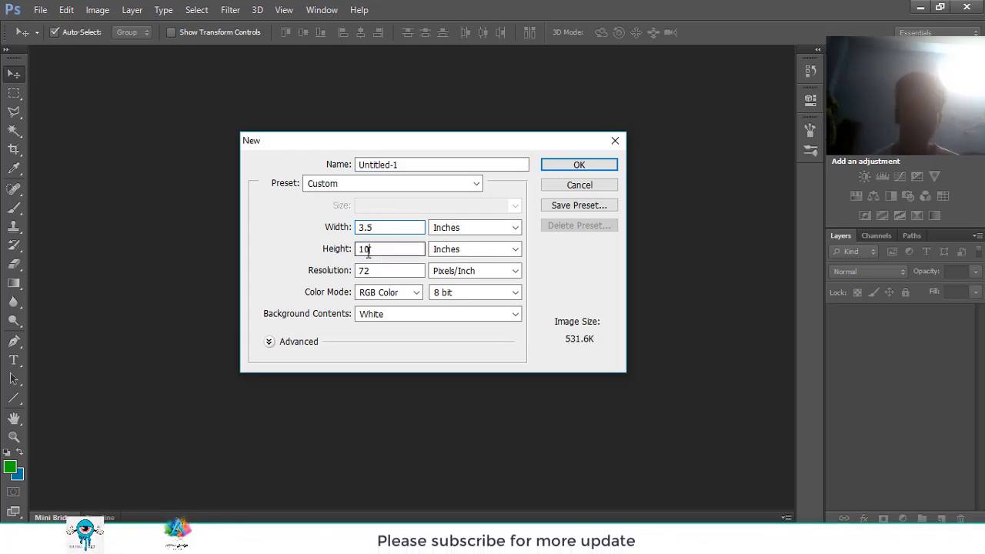
pyautogui.press('Tab')
pyautogui.write('2')
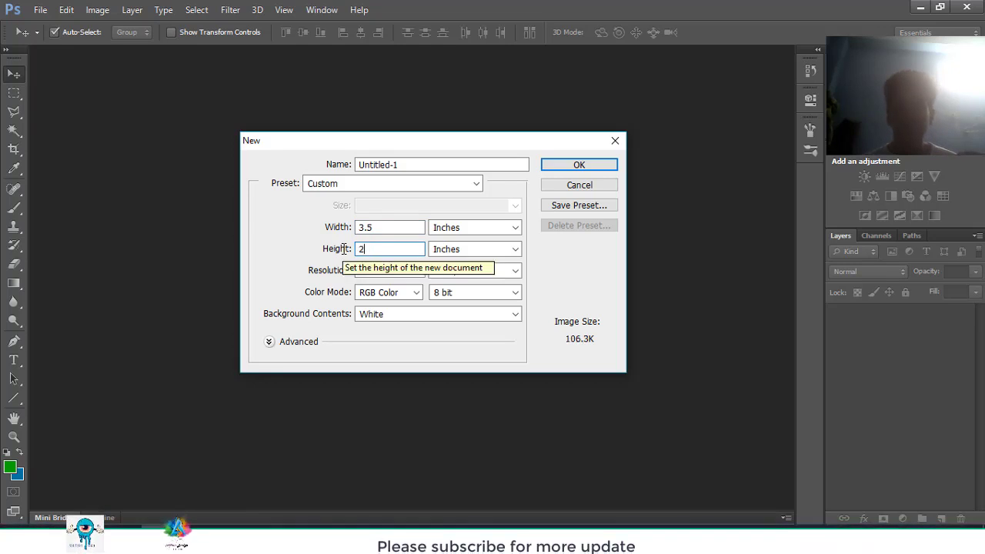
pyautogui.write('.5')
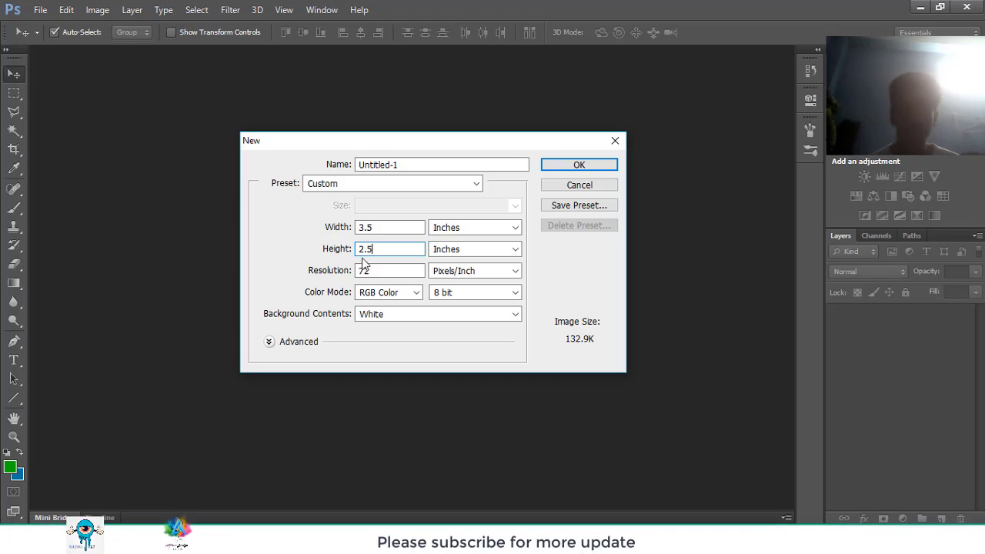
pyautogui.write('300')
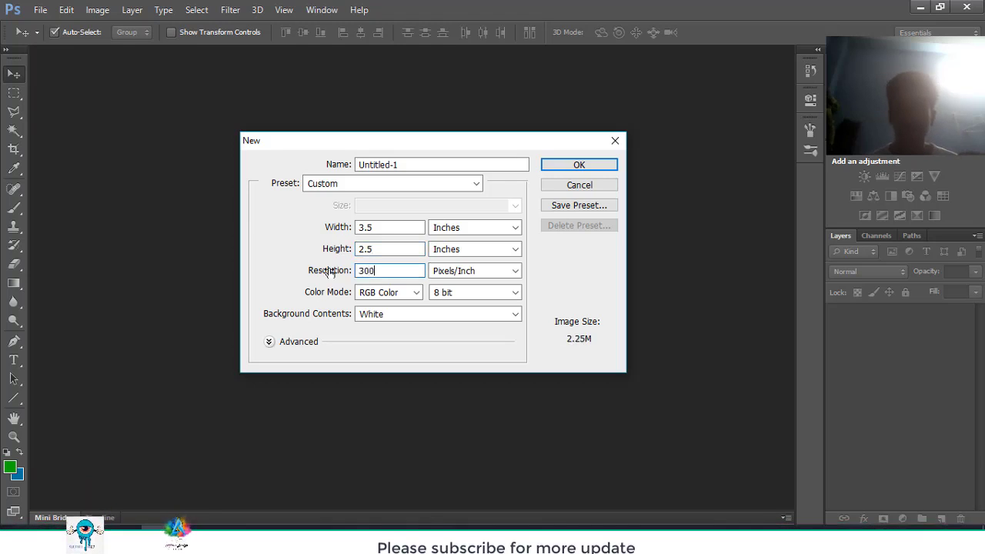
pyautogui.click(388, 292)
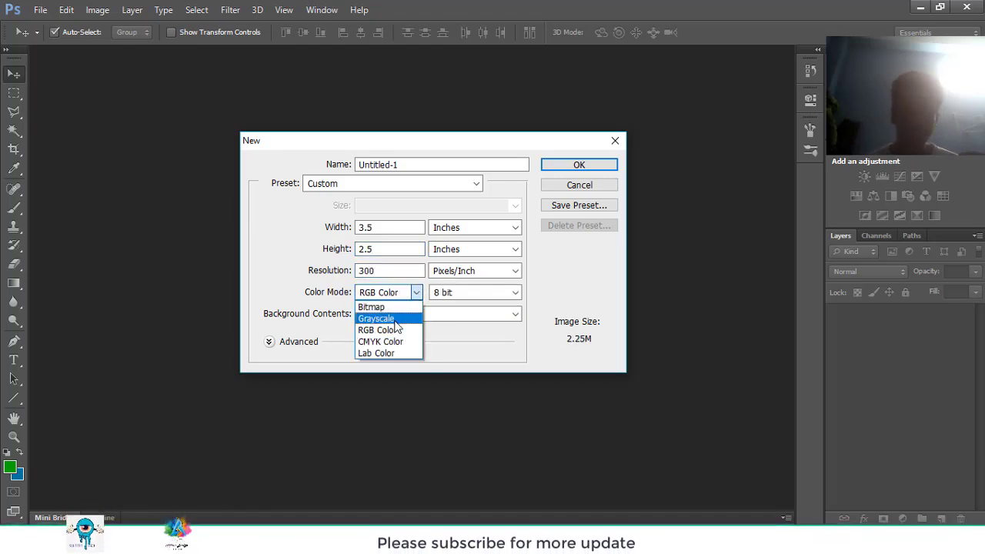
pyautogui.click(384, 341)
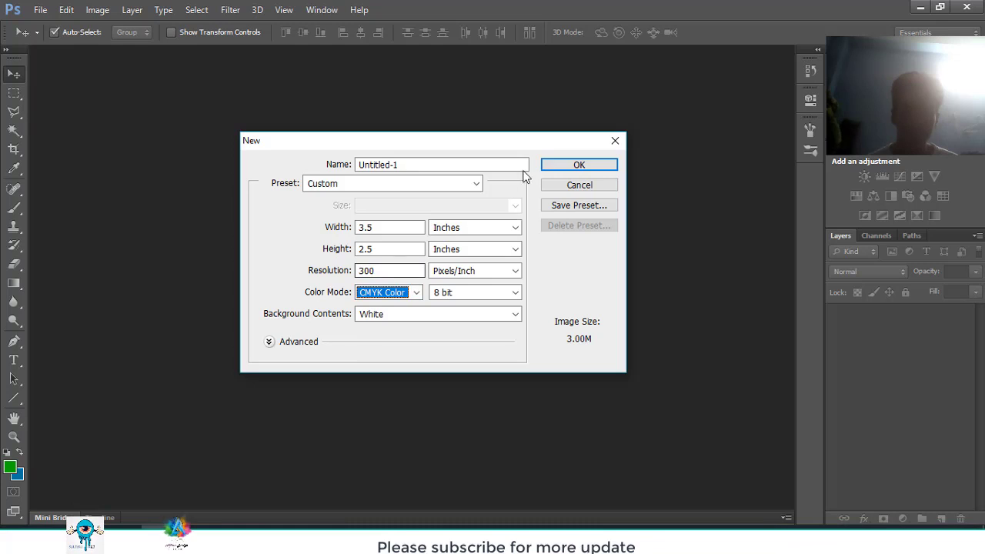
pyautogui.click(576, 165)
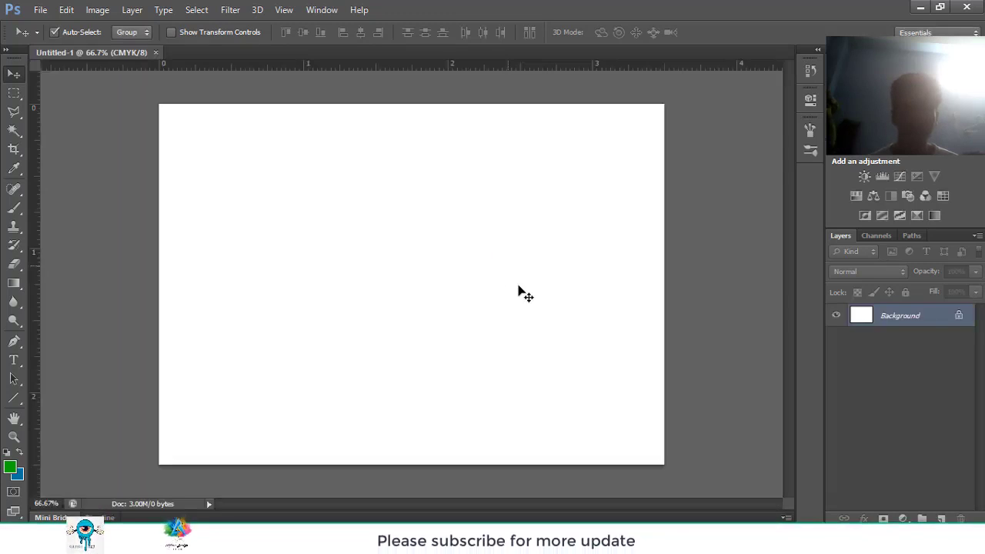
# Step: Convert Background to Layer 0 and add a light grey texture Pattern Overlay at 45% scale
pyautogui.doubleClick(960, 320)
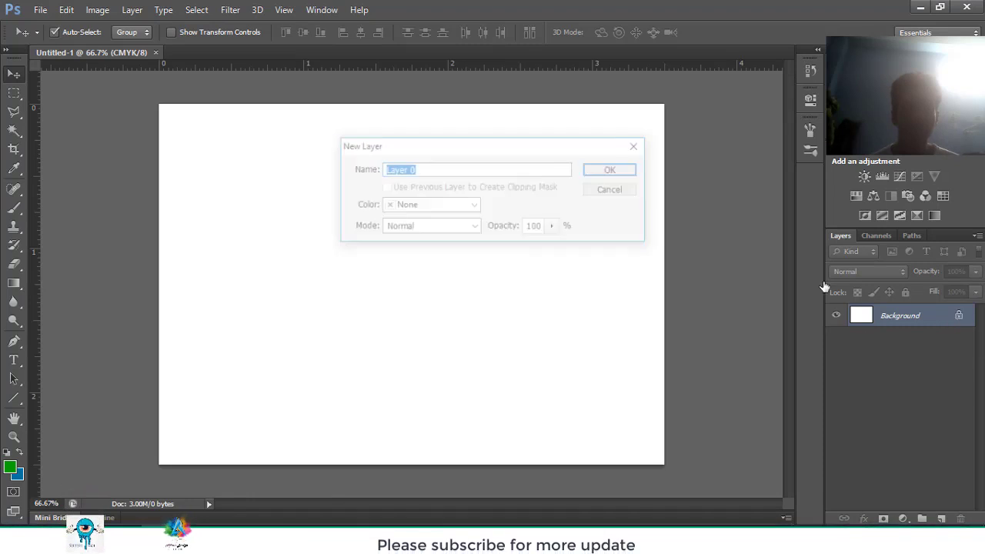
pyautogui.click(612, 171)
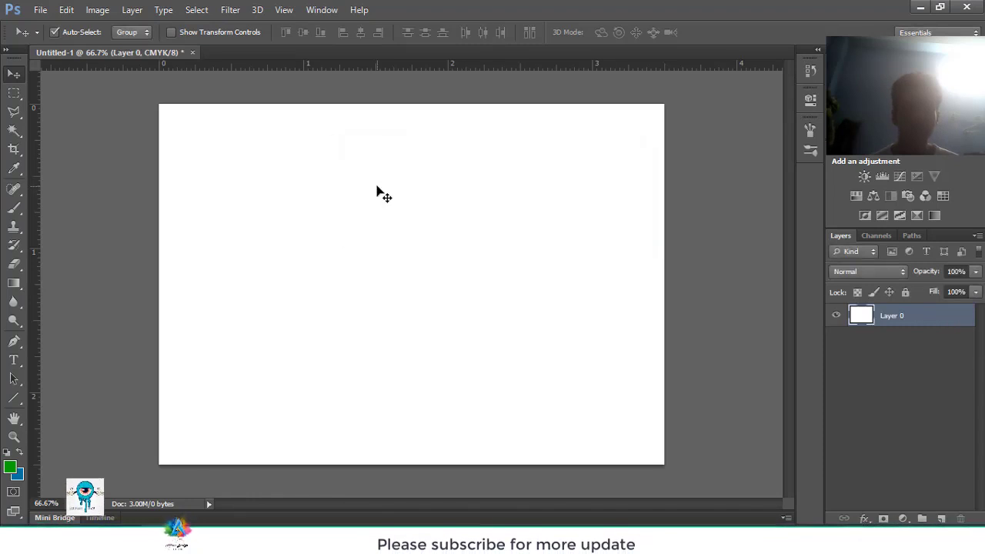
pyautogui.rightClick(938, 319)
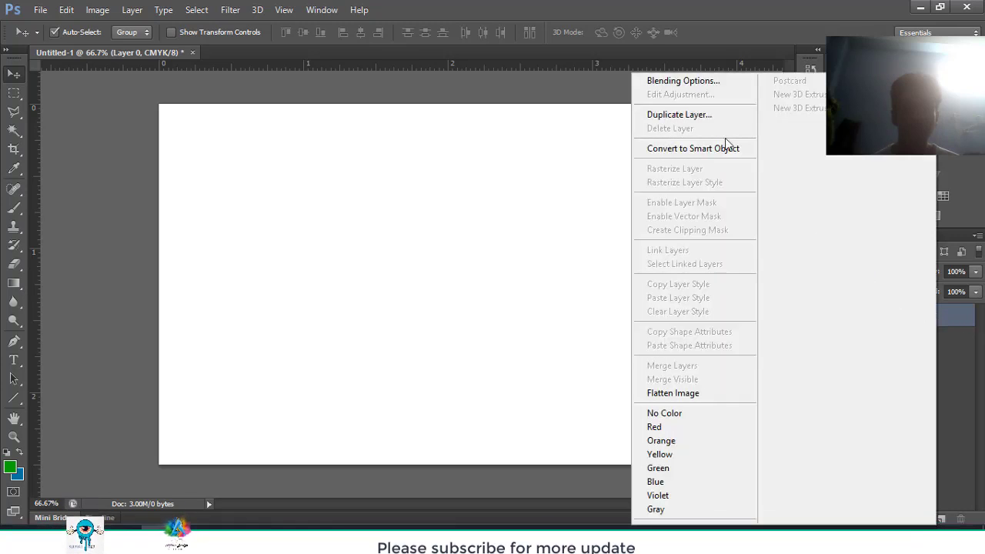
pyautogui.click(705, 80)
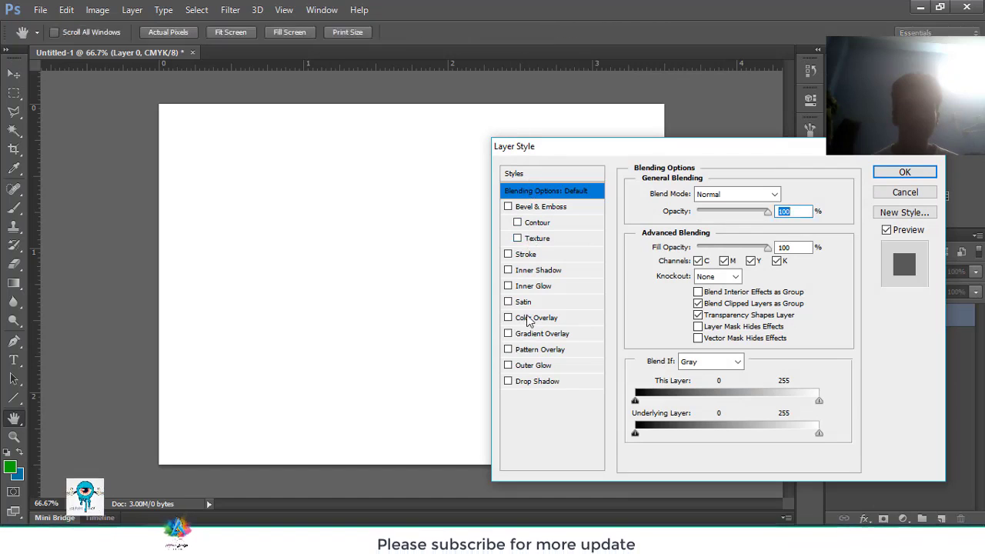
pyautogui.click(538, 351)
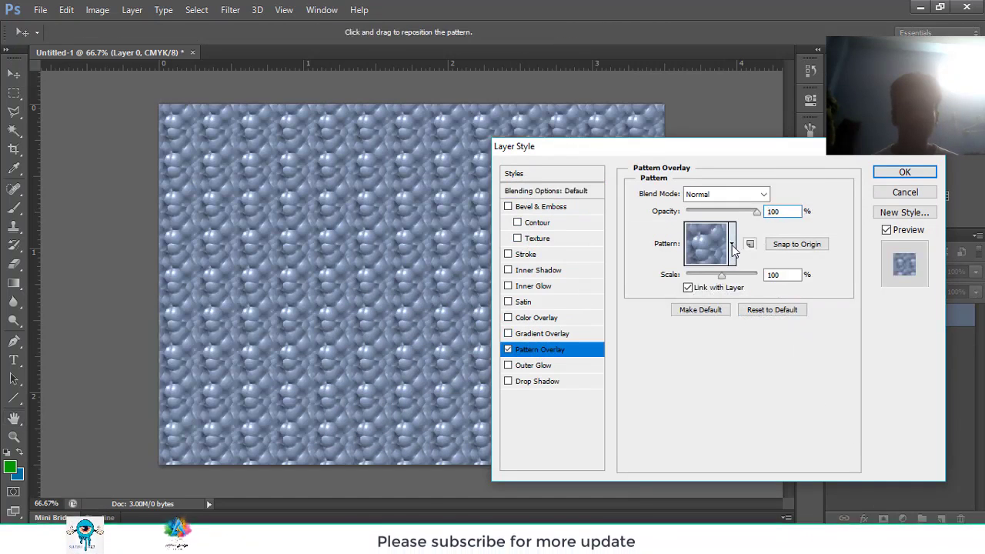
pyautogui.click(731, 245)
pyautogui.click(726, 289)
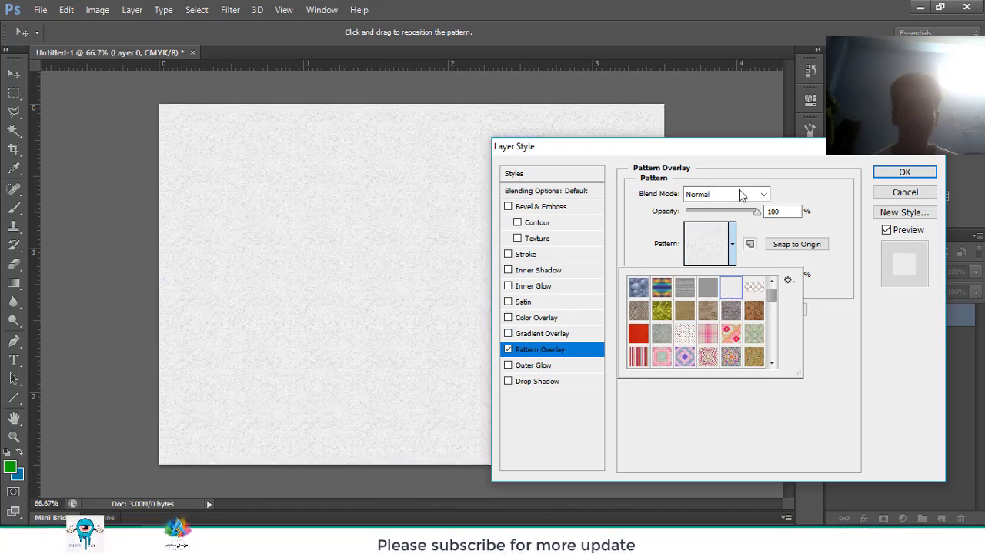
pyautogui.click(745, 154)
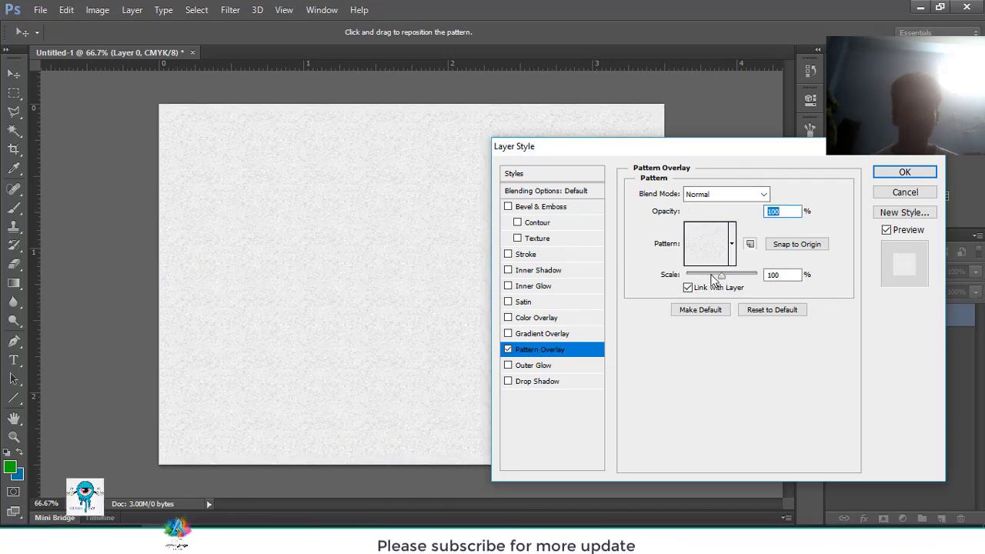
pyautogui.moveTo(725, 278); pyautogui.dragTo(705, 277)
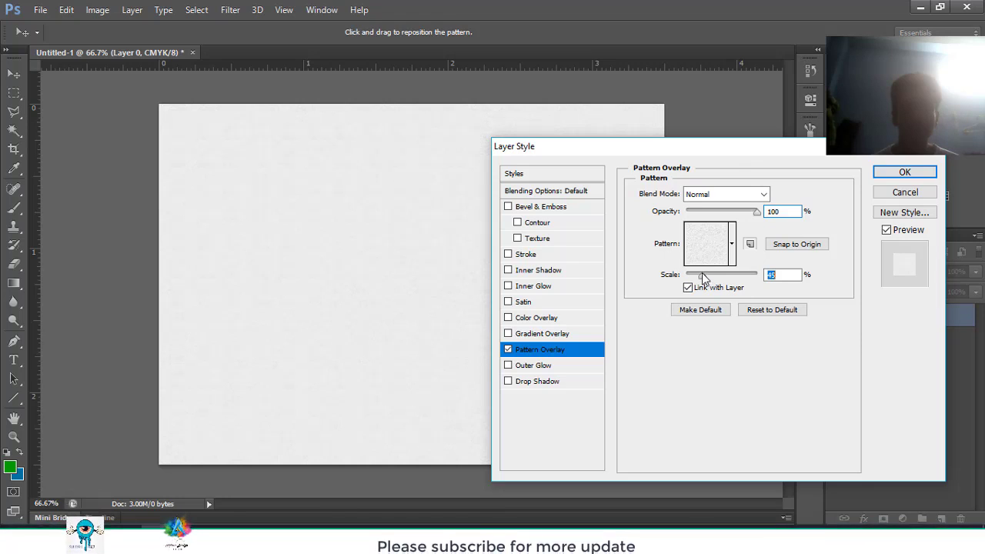
pyautogui.click(794, 275)
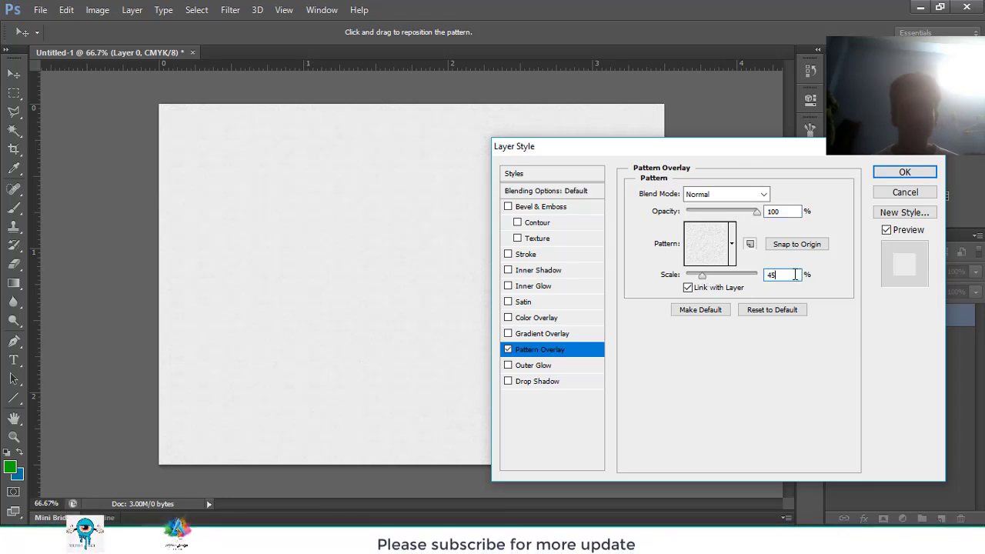
pyautogui.click(905, 171)
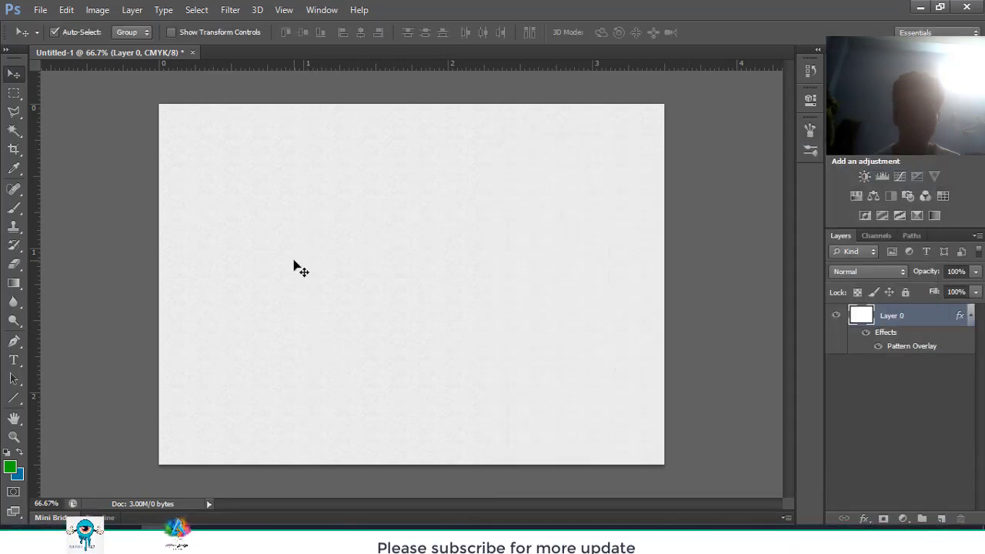
# Step: Place the teal technology halftone background image into the card
pyautogui.click(40, 10)
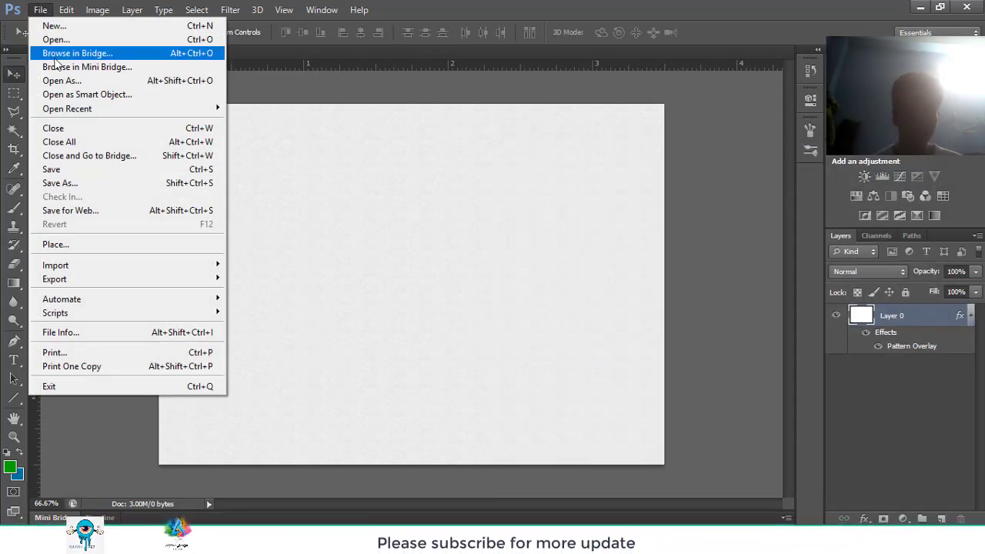
pyautogui.click(89, 247)
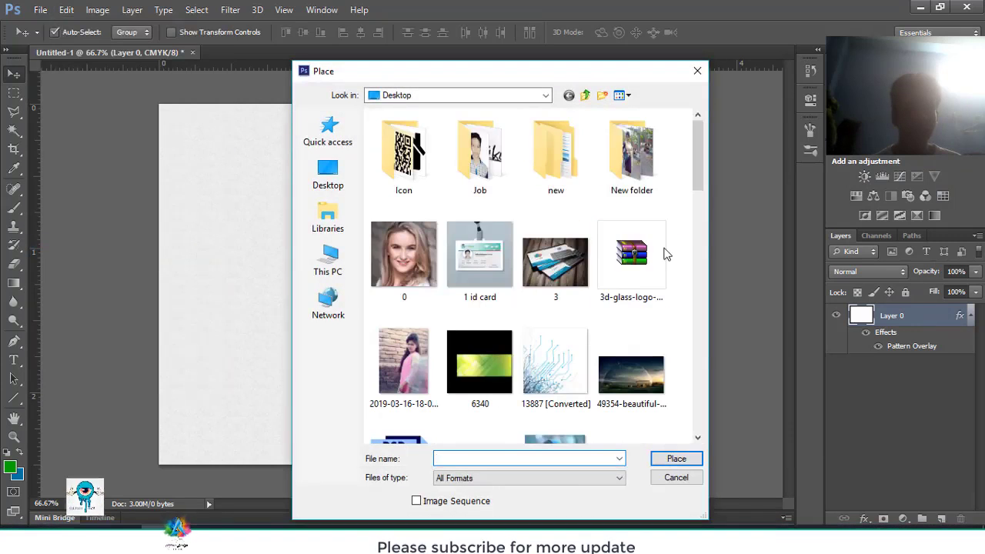
pyautogui.scroll(-2, 592, 277)
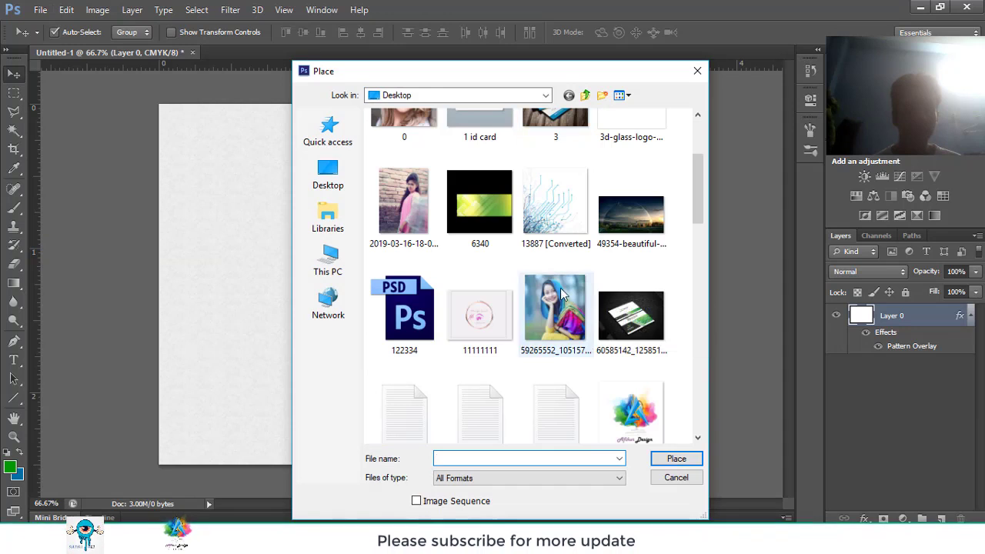
pyautogui.scroll(-2, 575, 283)
pyautogui.scroll(-2, 576, 283)
pyautogui.scroll(-3, 576, 284)
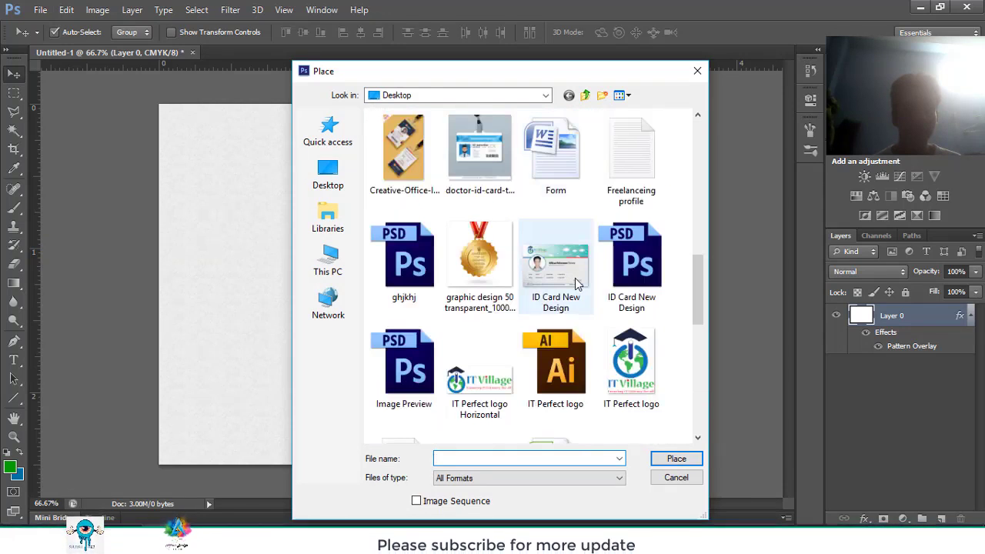
pyautogui.scroll(-1, 575, 283)
pyautogui.scroll(2, 576, 283)
pyautogui.scroll(-2, 576, 283)
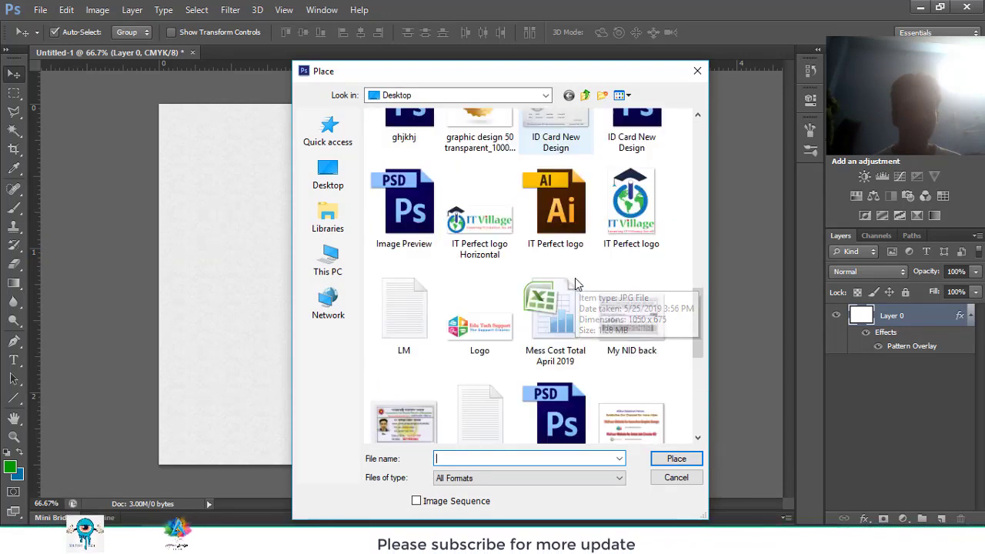
pyautogui.scroll(-3, 577, 284)
pyautogui.scroll(-2, 577, 284)
pyautogui.click(621, 287)
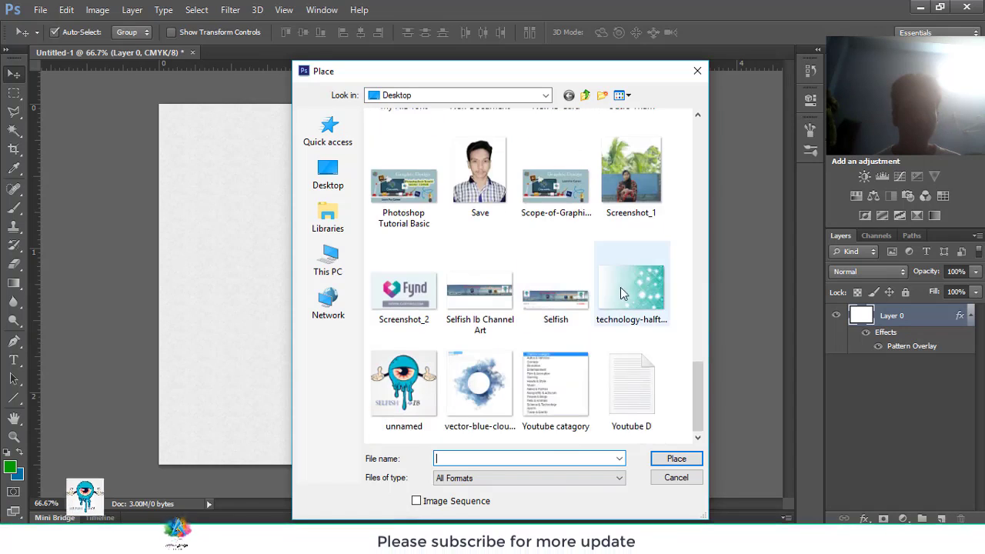
pyautogui.doubleClick(623, 290)
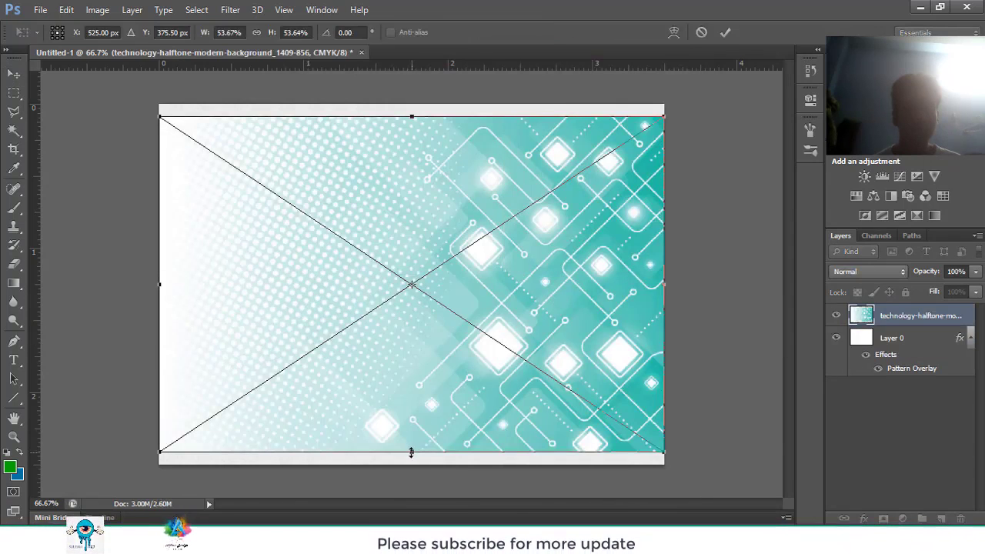
# Step: Squash the placed image into a short banner along the card's top edge and commit it
pyautogui.moveTo(411, 453); pyautogui.dragTo(411, 301)
pyautogui.moveTo(430, 268); pyautogui.dragTo(433, 154)
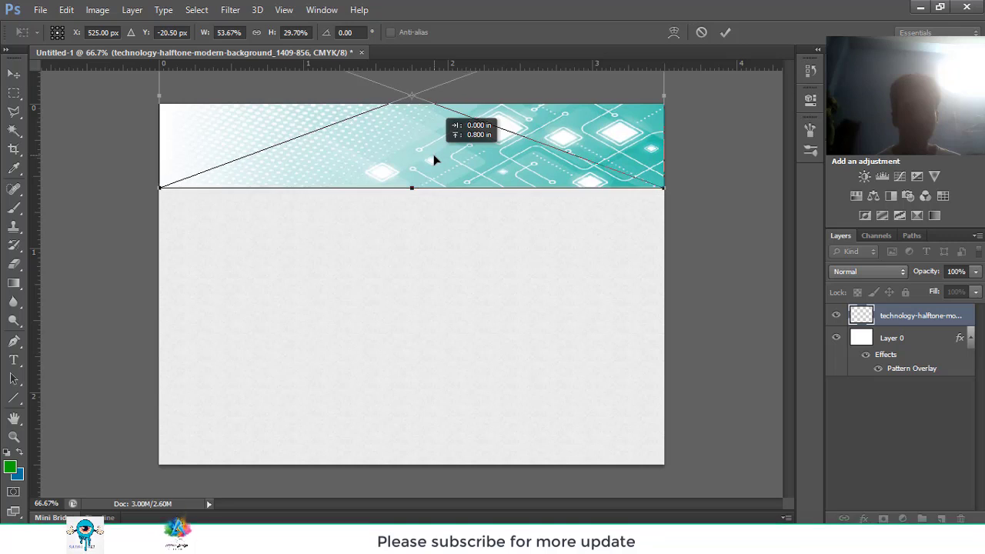
pyautogui.moveTo(433, 154); pyautogui.dragTo(433, 158)
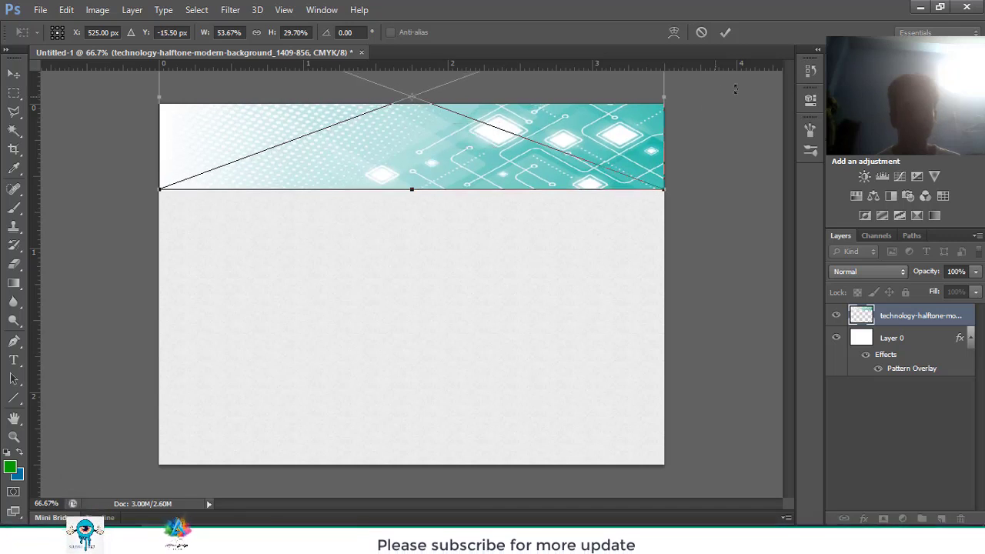
pyautogui.click(726, 33)
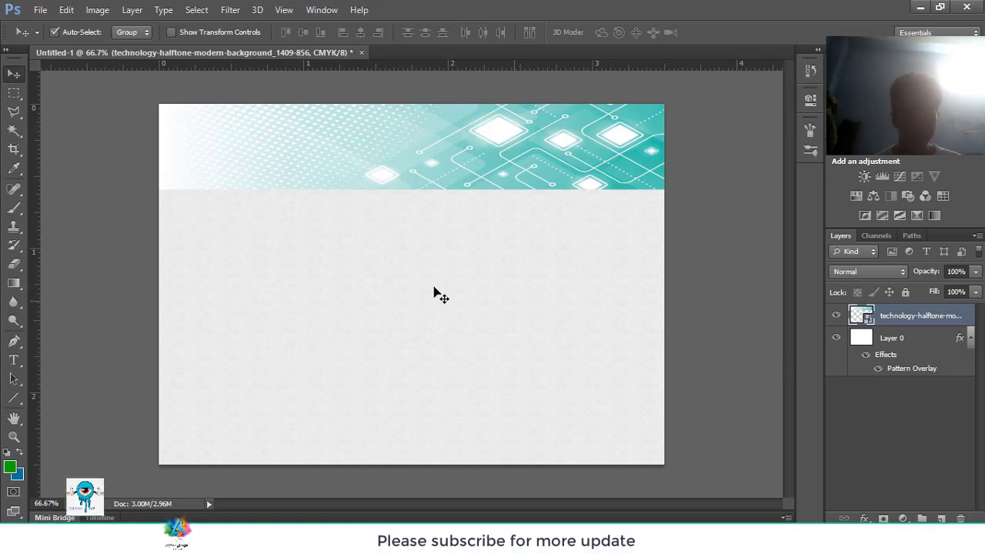
pyautogui.click(15, 95)
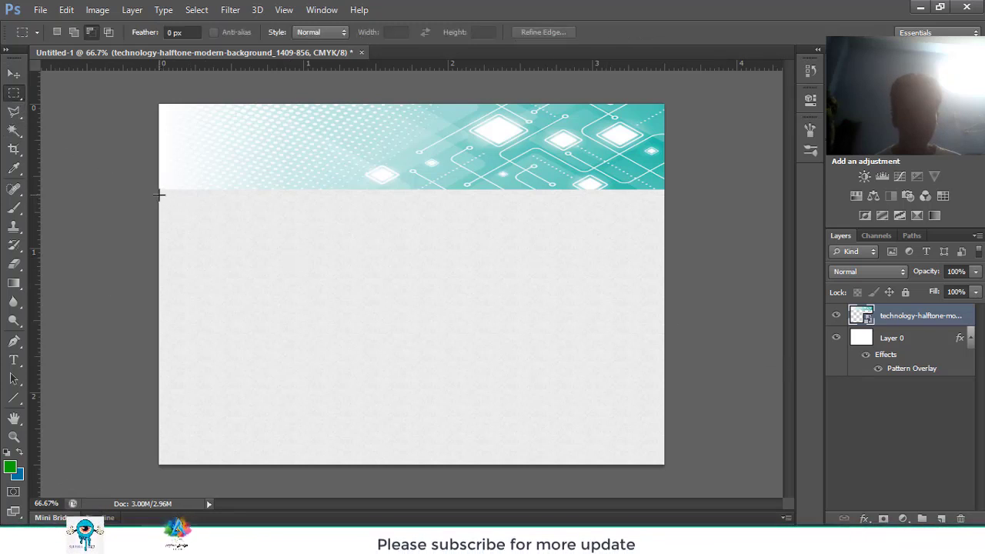
# Step: Fill a thin strip under the banner's left part with blue on new Layer 1
pyautogui.moveTo(160, 191); pyautogui.dragTo(346, 189)
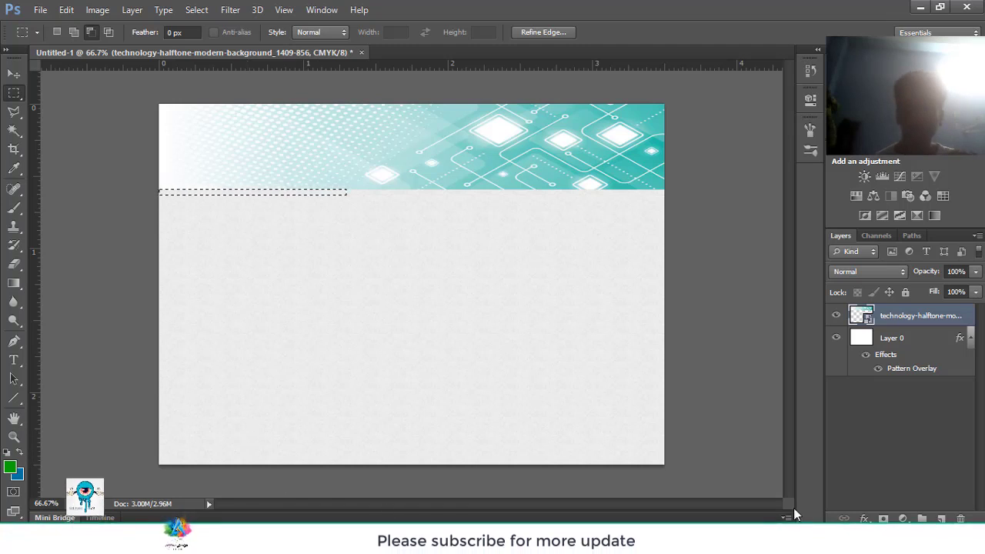
pyautogui.click(941, 518)
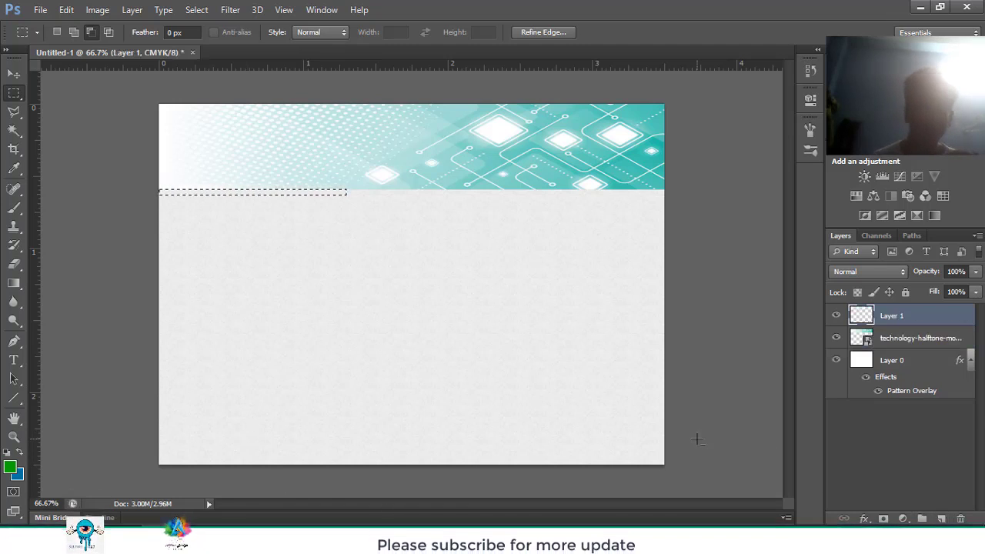
pyautogui.hotkey('ctrl', 'BackSpace')
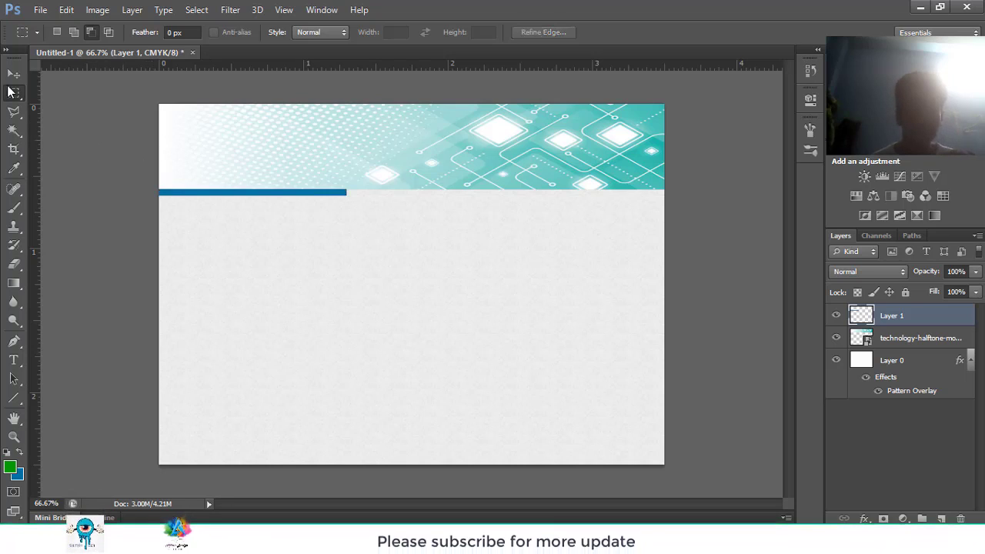
pyautogui.press('v')
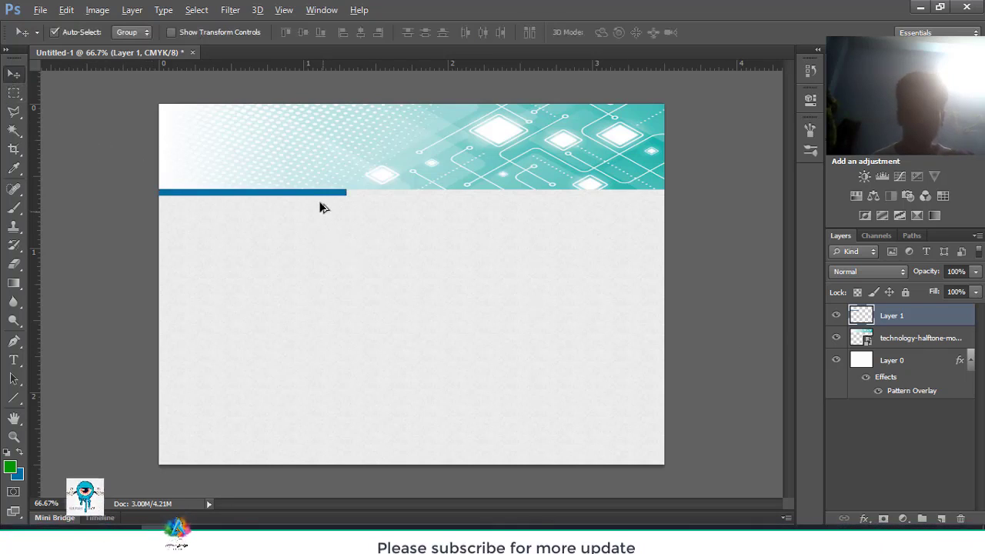
# Step: Duplicate the blue bar to its right, fill the copy green, and copy it again toward the right edge
pyautogui.moveTo(331, 197); pyautogui.dragTo(520, 198)
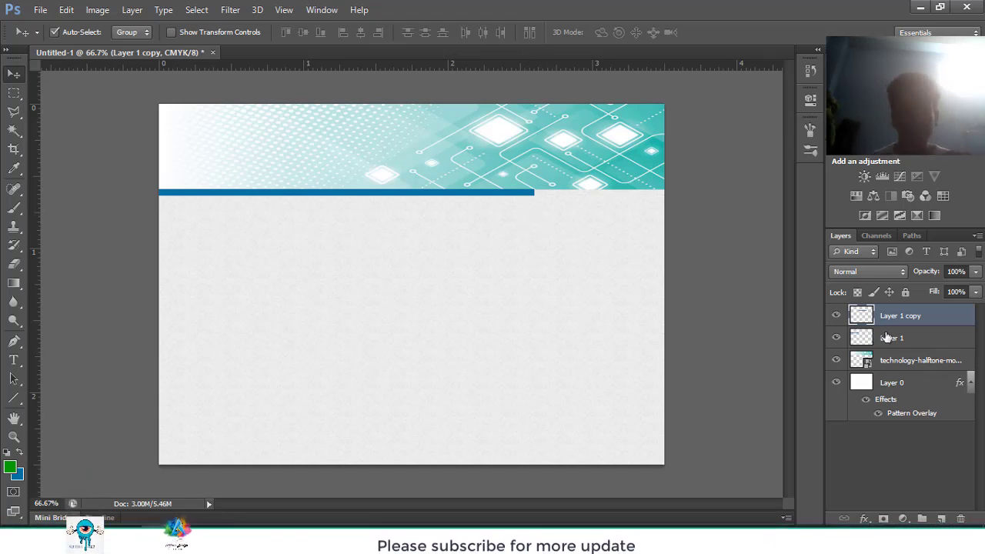
pyautogui.keyDown('ctrl'); pyautogui.click(869, 317); pyautogui.keyUp('ctrl')
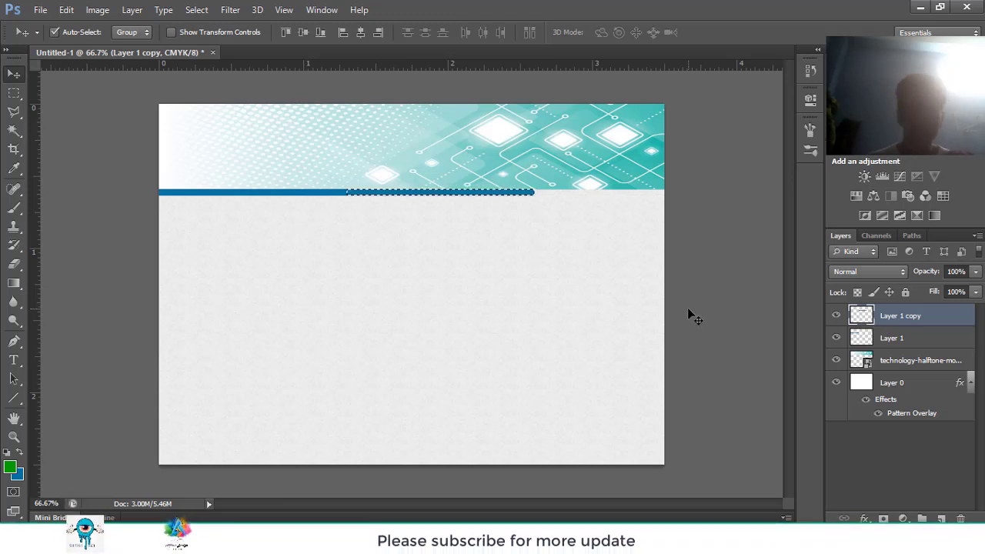
pyautogui.hotkey('alt', 'BackSpace')
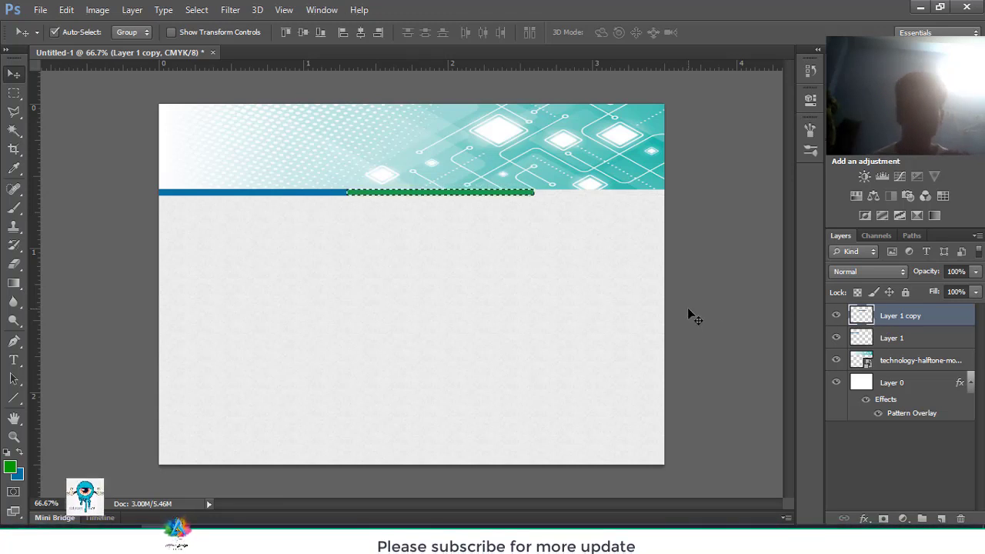
pyautogui.hotkey('ctrl', 'd')
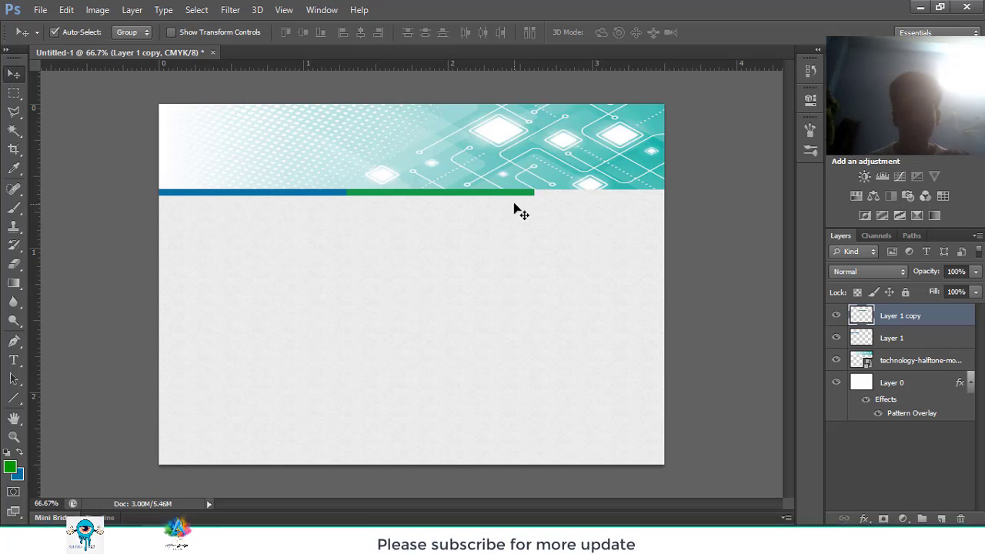
pyautogui.moveTo(517, 198); pyautogui.dragTo(707, 200)
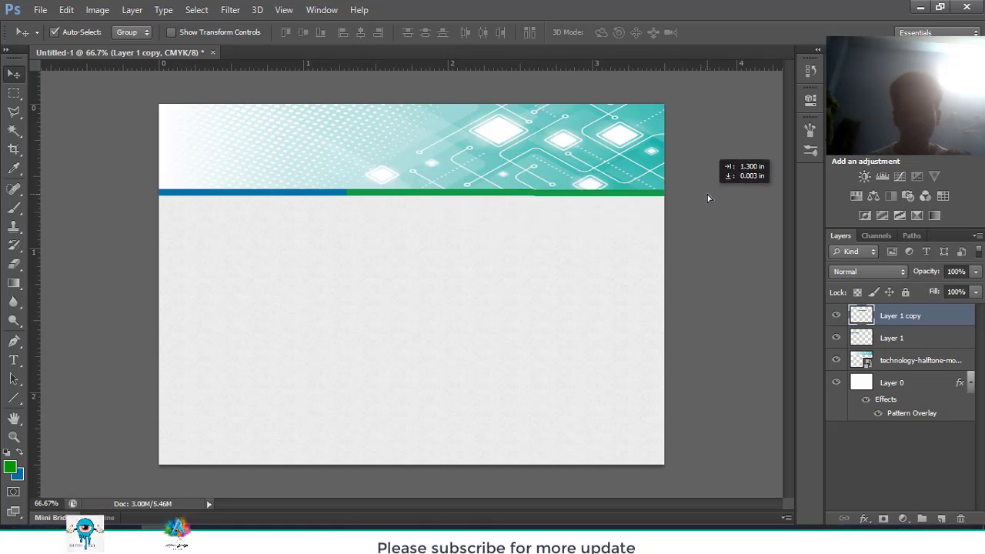
pyautogui.hotkey('ctrl', 'j')
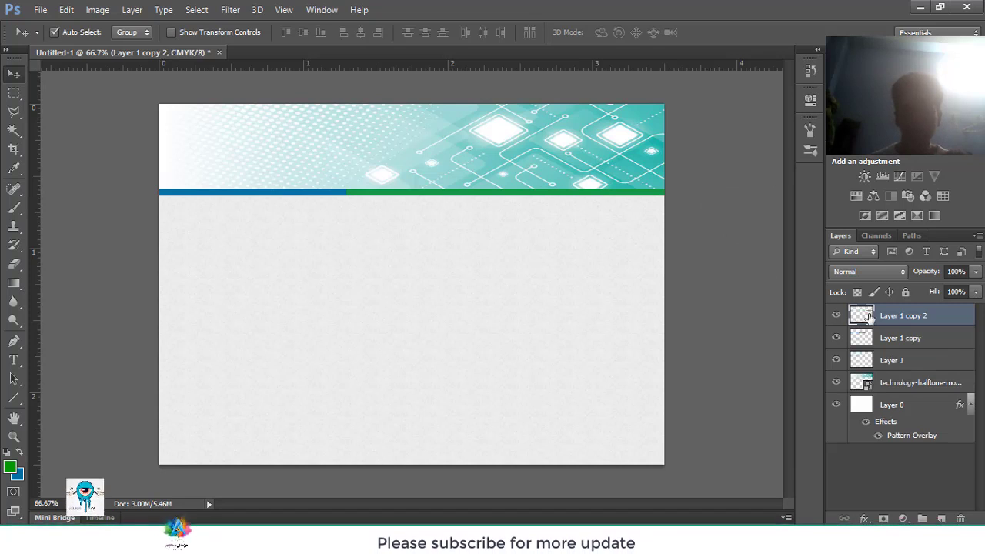
# Step: Recolour the third bar pure red (#FF0000), then select the blue and red bar layers
pyautogui.keyDown('ctrl'); pyautogui.click(867, 317); pyautogui.keyUp('ctrl')
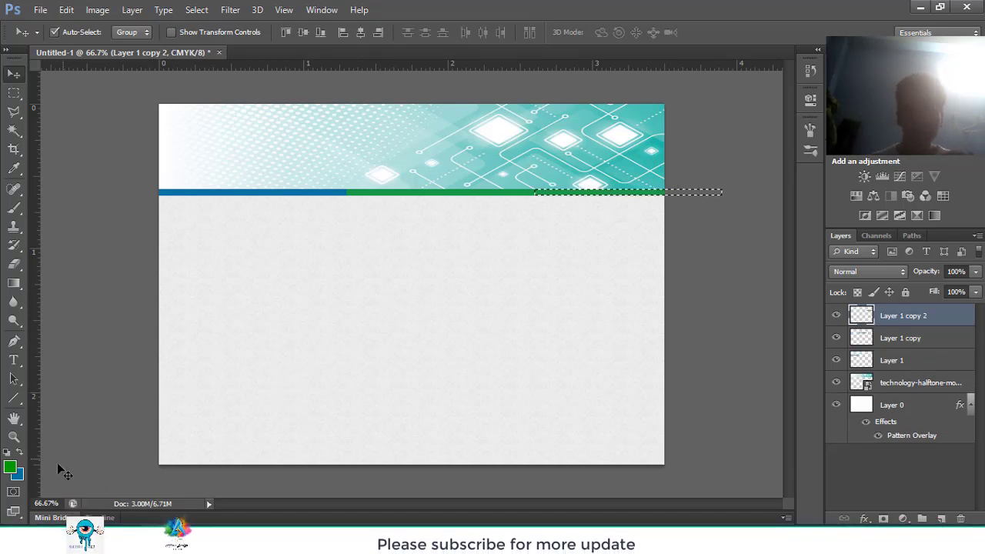
pyautogui.click(10, 467)
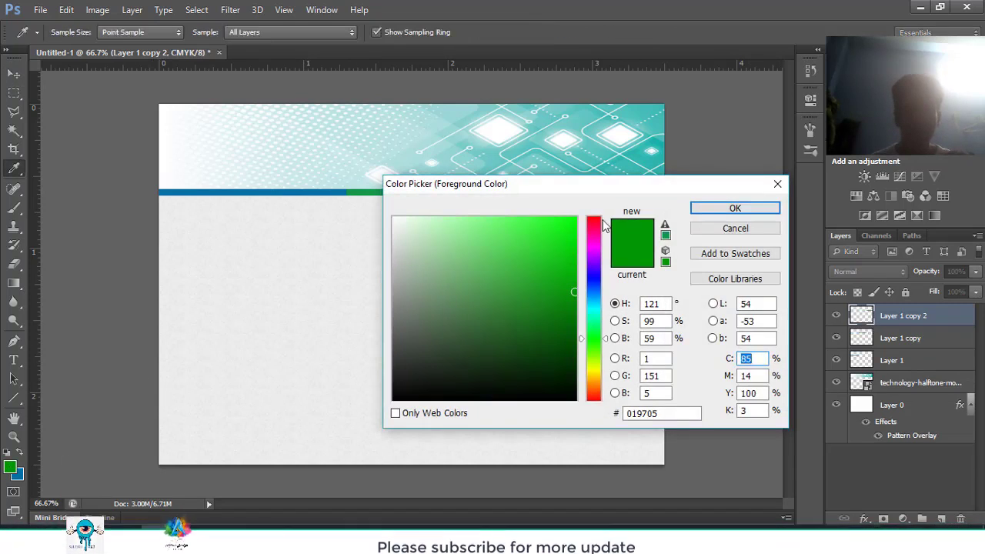
pyautogui.click(597, 223)
pyautogui.click(577, 217)
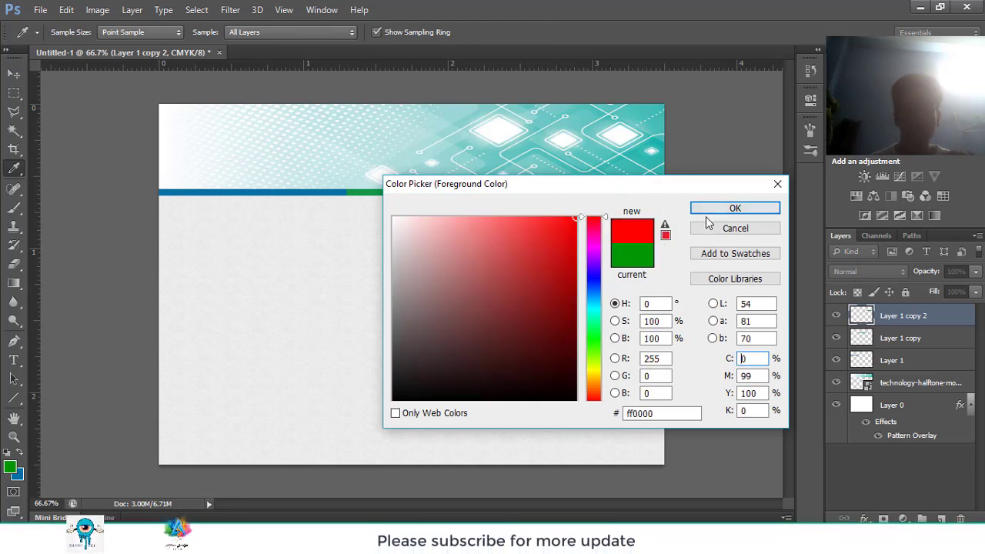
pyautogui.click(705, 209)
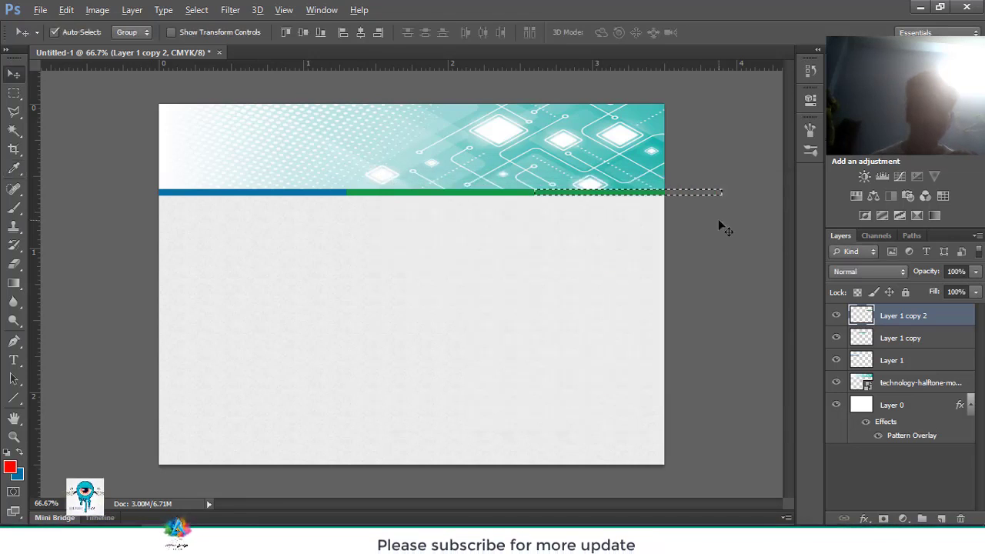
pyautogui.hotkey('alt', 'BackSpace')
pyautogui.hotkey('ctrl', 'd')
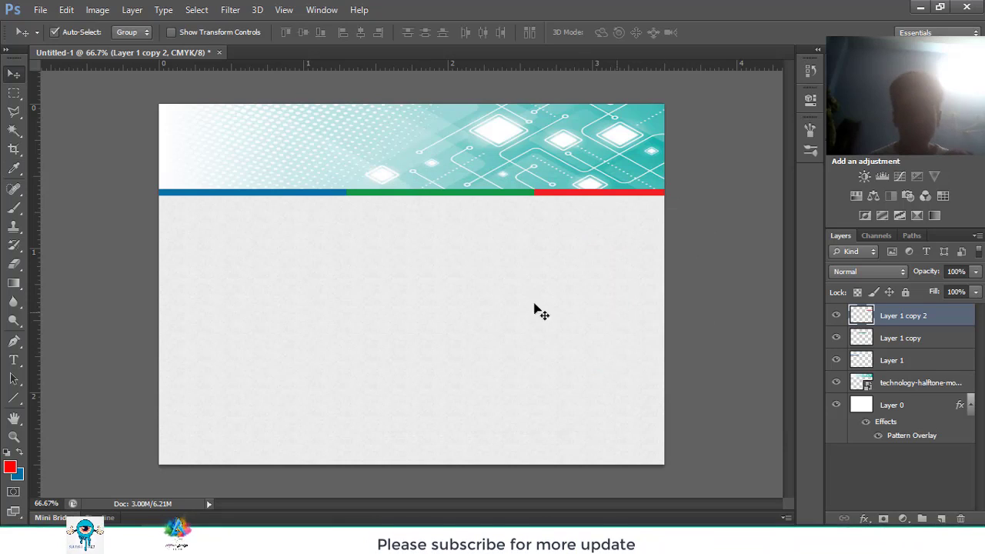
pyautogui.click(906, 361)
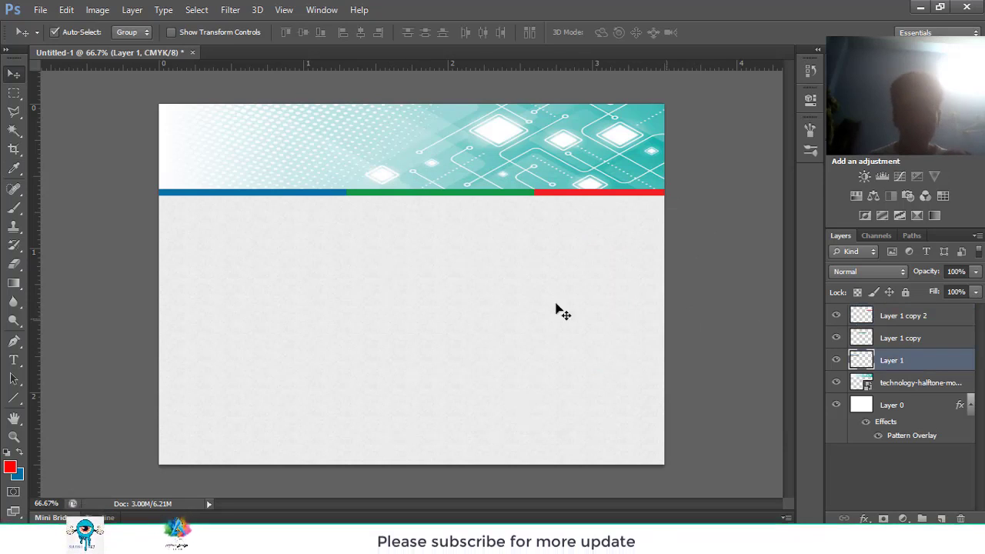
pyautogui.click(904, 315)
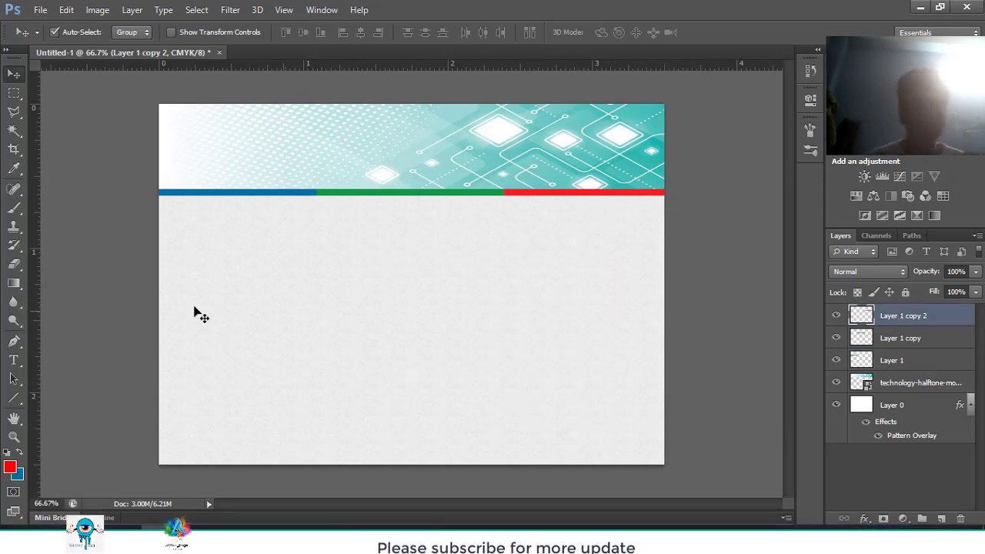
# Step: Draw a red four-sided polygon shape with the Polygon tool
pyautogui.click(14, 399)
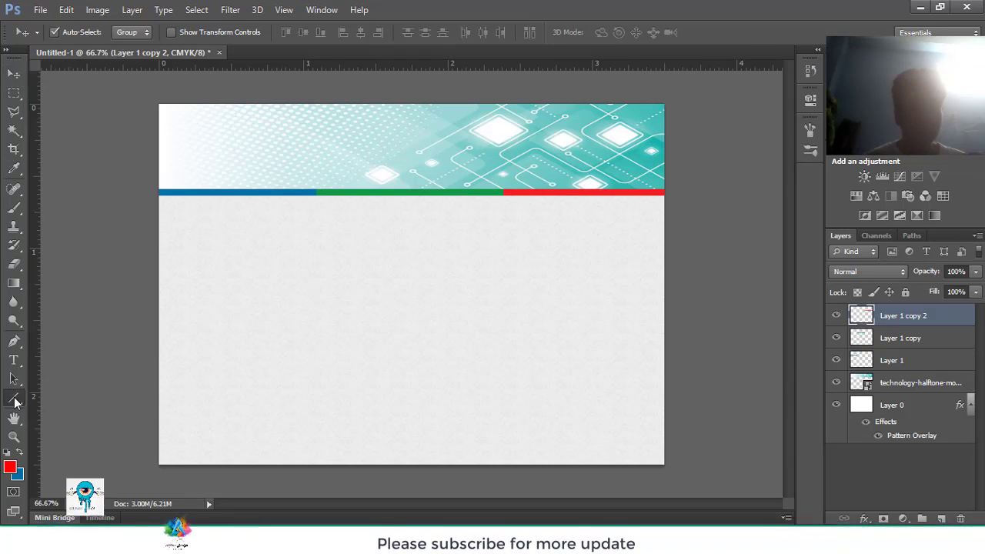
pyautogui.rightClick(14, 399)
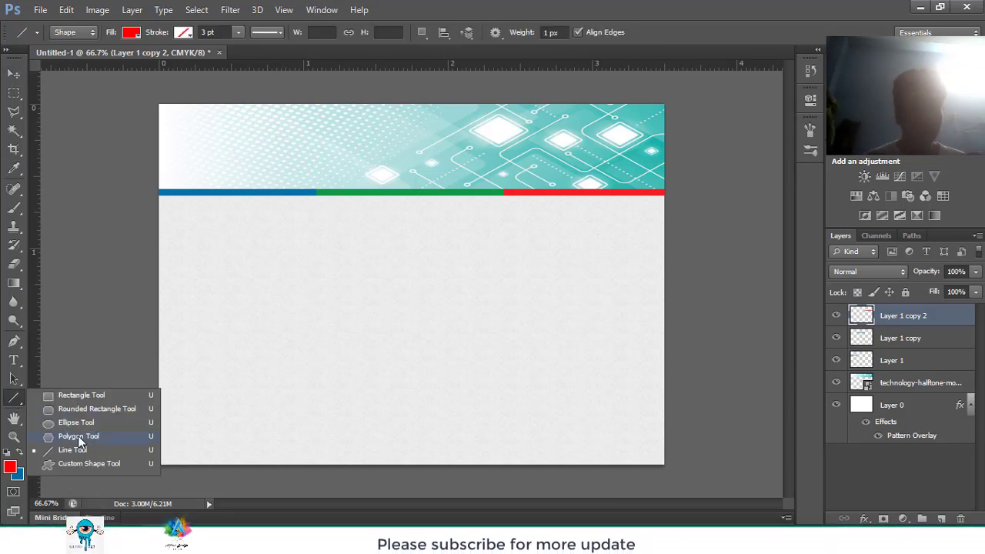
pyautogui.click(78, 436)
pyautogui.click(295, 285)
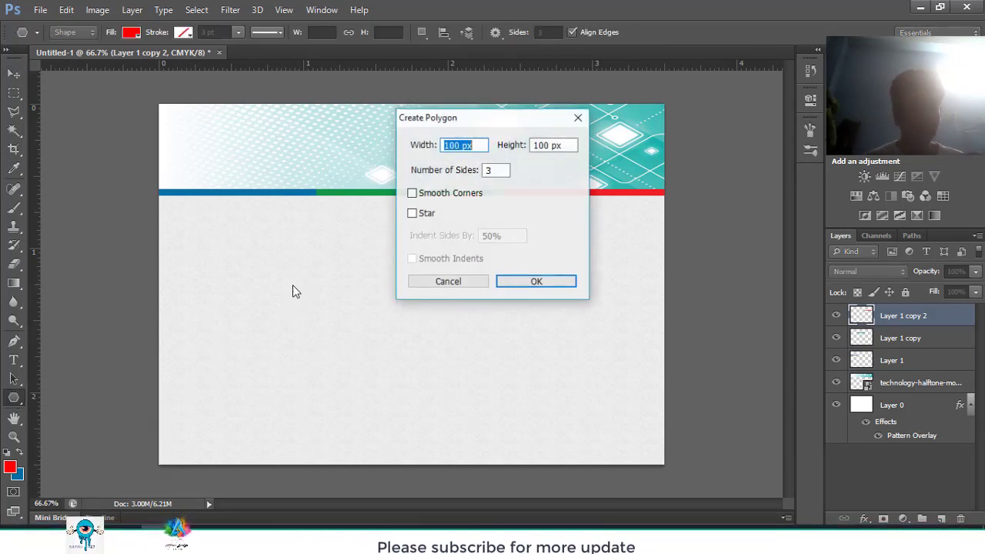
pyautogui.press('Tab')
pyautogui.press('Tab')
pyautogui.write('4')
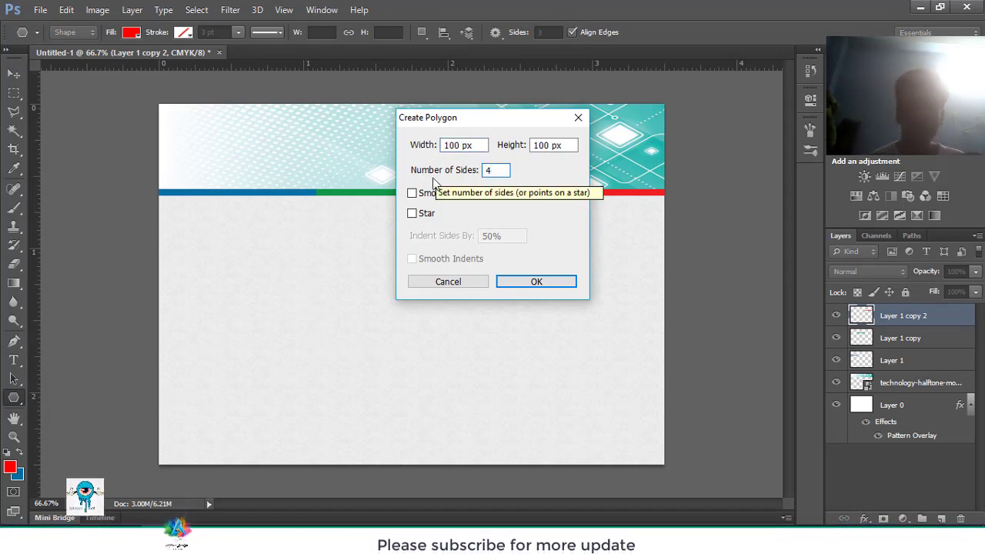
pyautogui.click(521, 284)
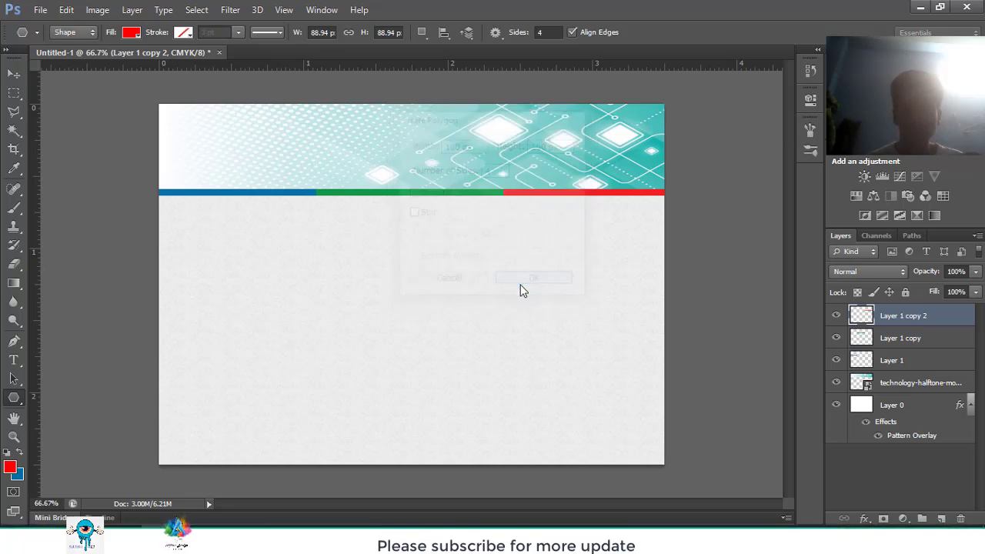
# Step: Move the red shape onto the blue stripe's left end and enlarge it to about 231%
pyautogui.click(14, 73)
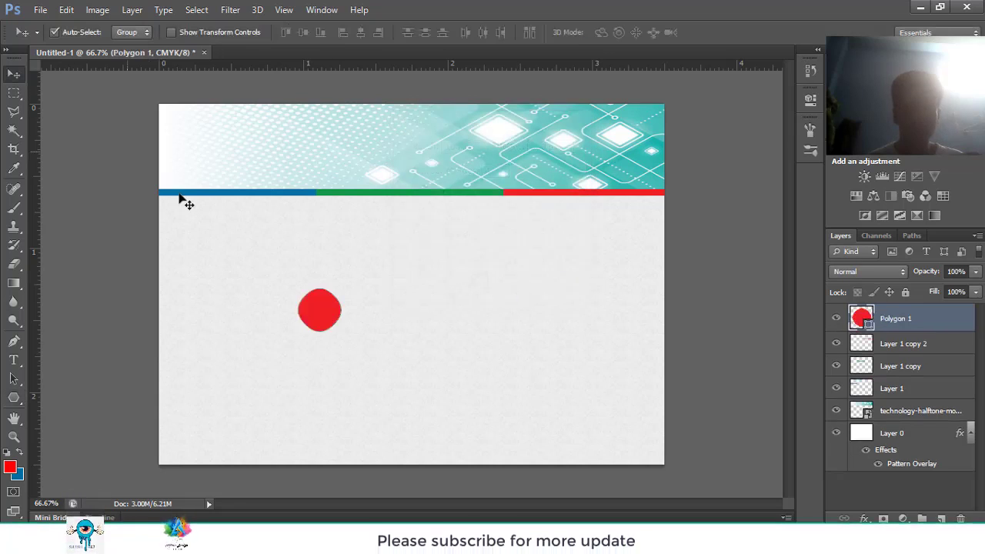
pyautogui.moveTo(318, 309); pyautogui.dragTo(246, 206)
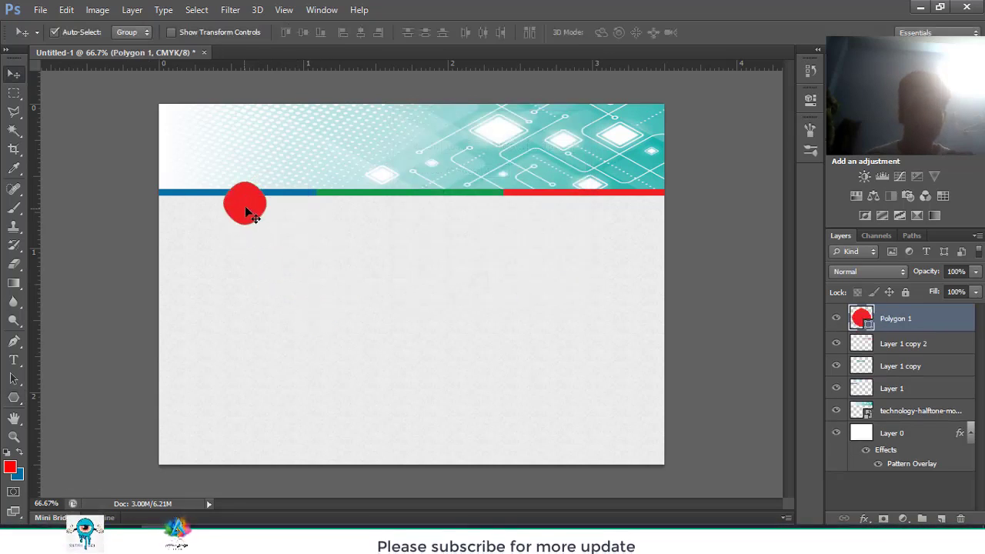
pyautogui.hotkey('ctrl', 't')
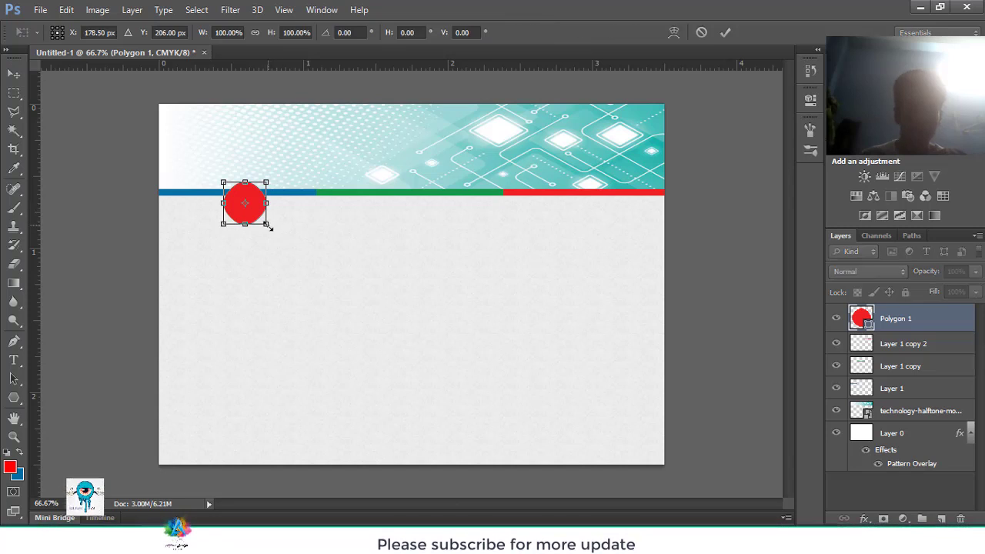
pyautogui.moveTo(269, 228); pyautogui.dragTo(295, 252)
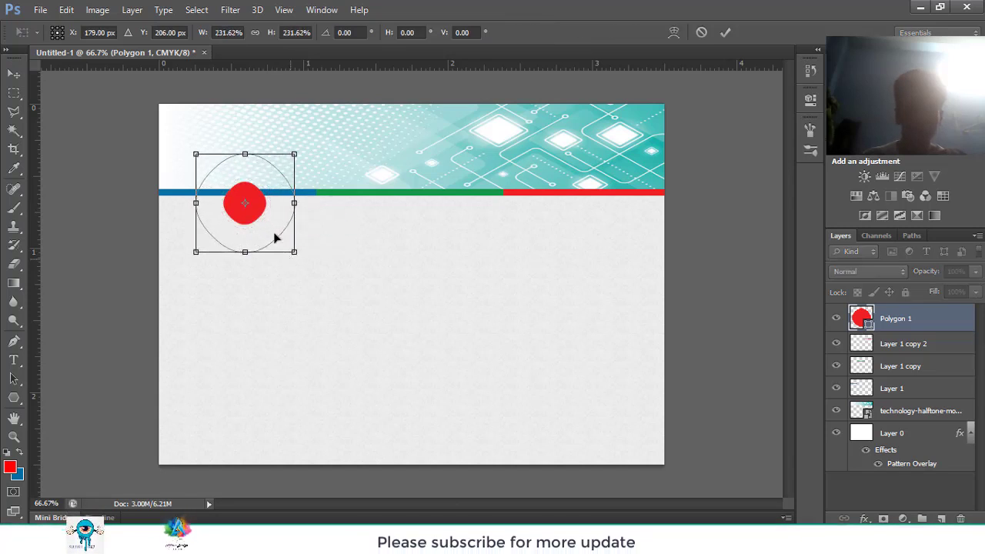
pyautogui.moveTo(252, 219); pyautogui.dragTo(254, 239)
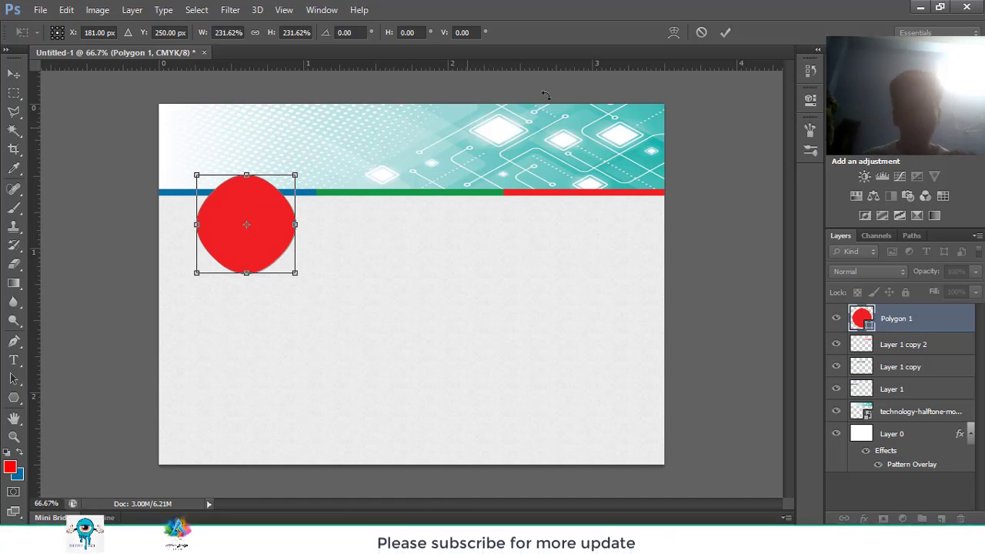
pyautogui.click(726, 32)
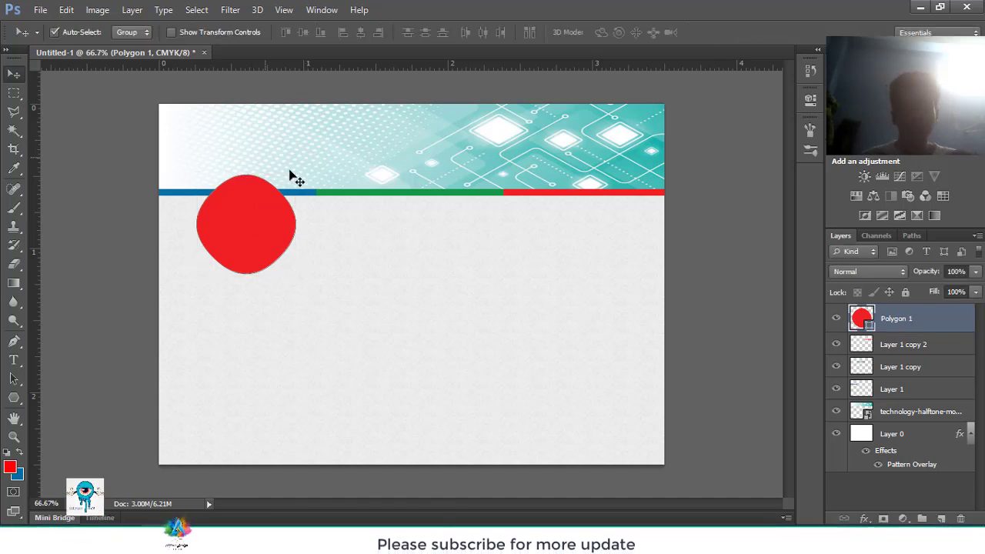
pyautogui.click(40, 10)
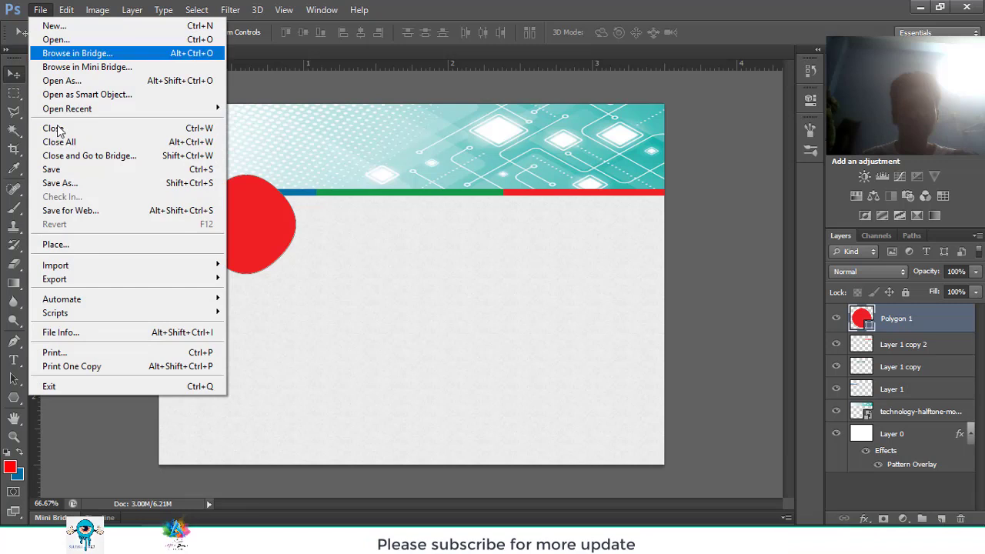
# Step: Place portrait photo 0 from the Desktop and shift it toward the card's left side
pyautogui.click(91, 245)
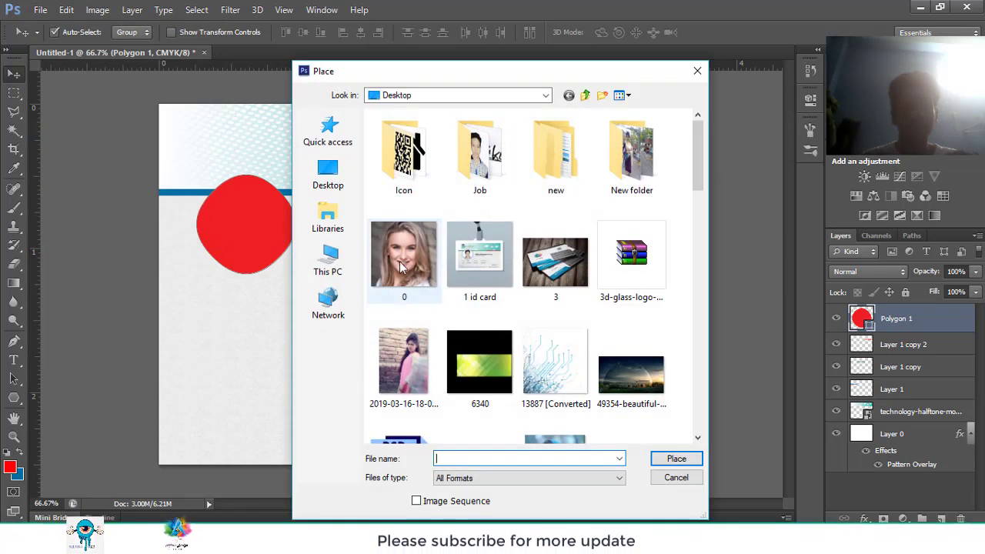
pyautogui.click(404, 258)
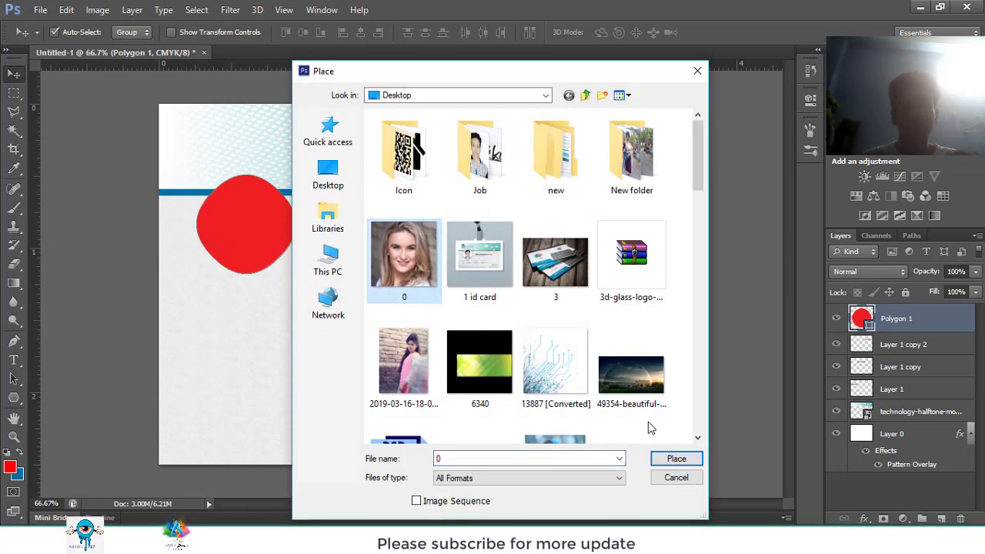
pyautogui.click(677, 460)
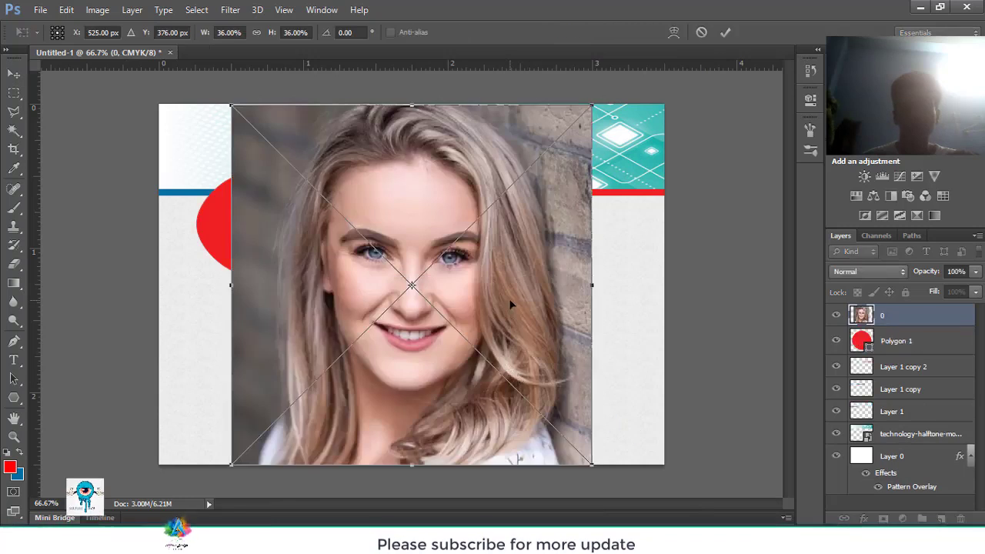
pyautogui.moveTo(499, 303); pyautogui.dragTo(397, 304)
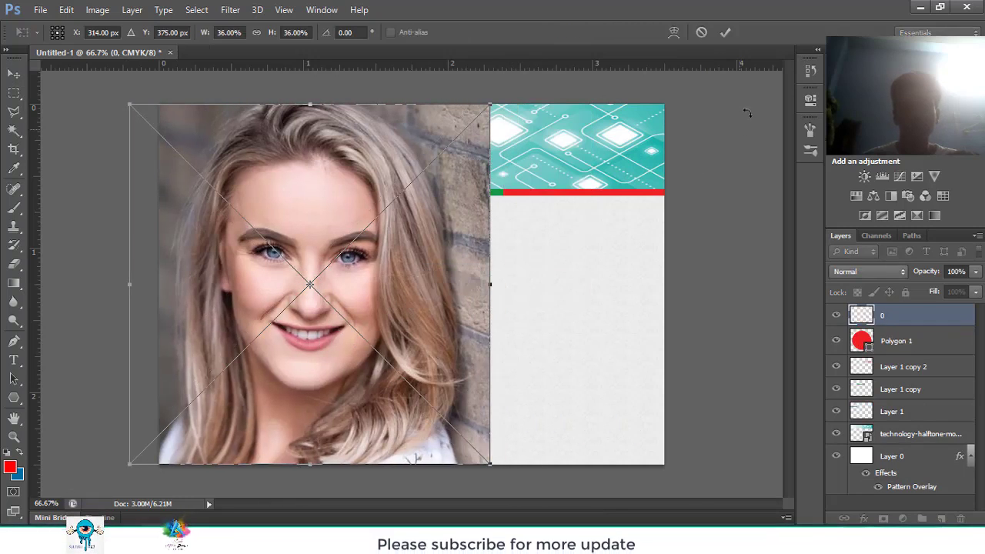
pyautogui.click(726, 33)
# Step: Clip photo 0 into the red circle and shrink it to about 11% so the face fits
pyautogui.rightClick(926, 322)
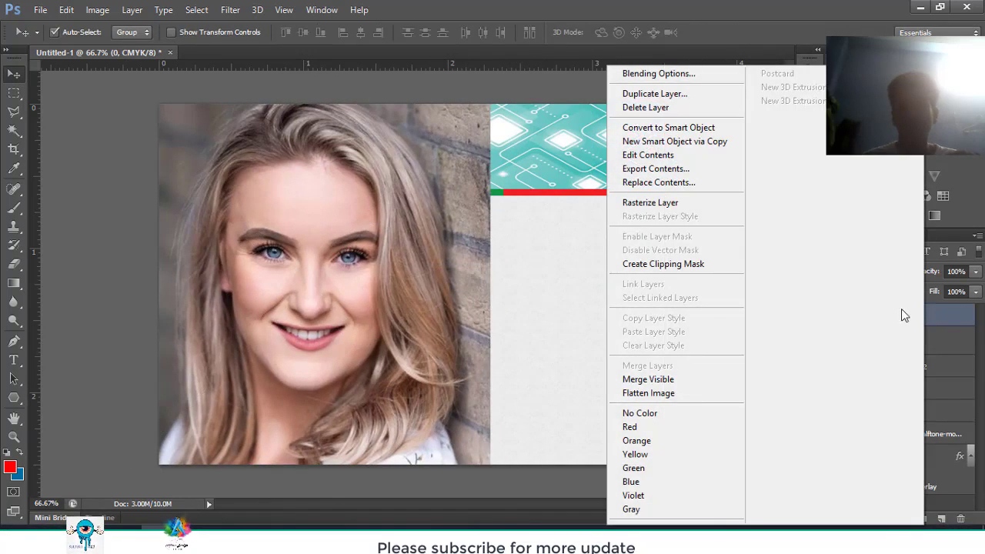
pyautogui.click(678, 265)
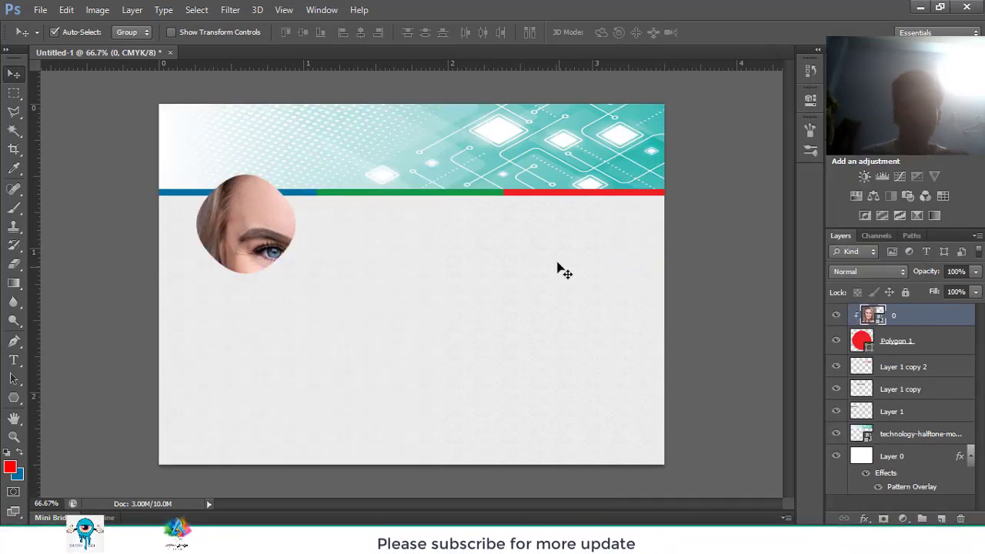
pyautogui.hotkey('ctrl', 't')
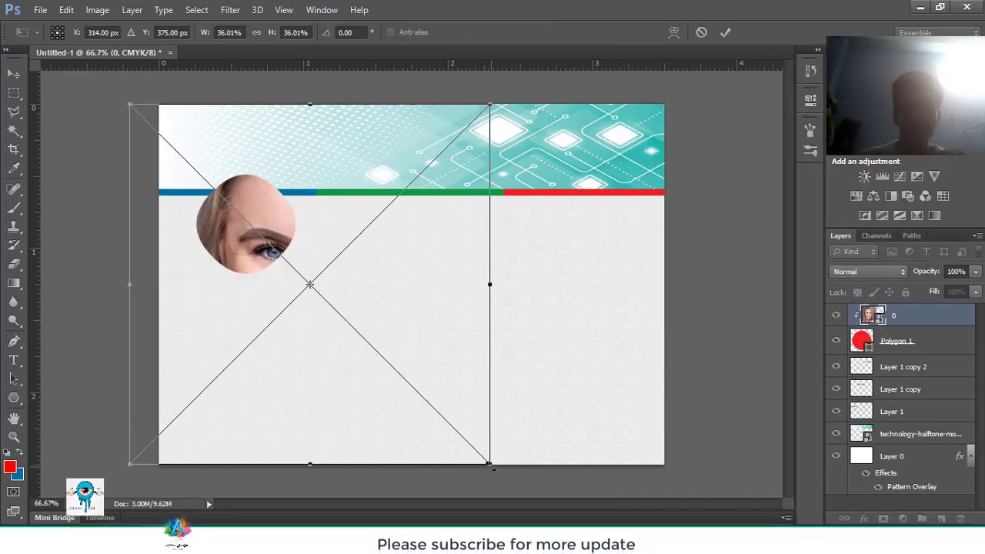
pyautogui.moveTo(488, 461); pyautogui.dragTo(424, 403)
pyautogui.moveTo(367, 374); pyautogui.dragTo(317, 354)
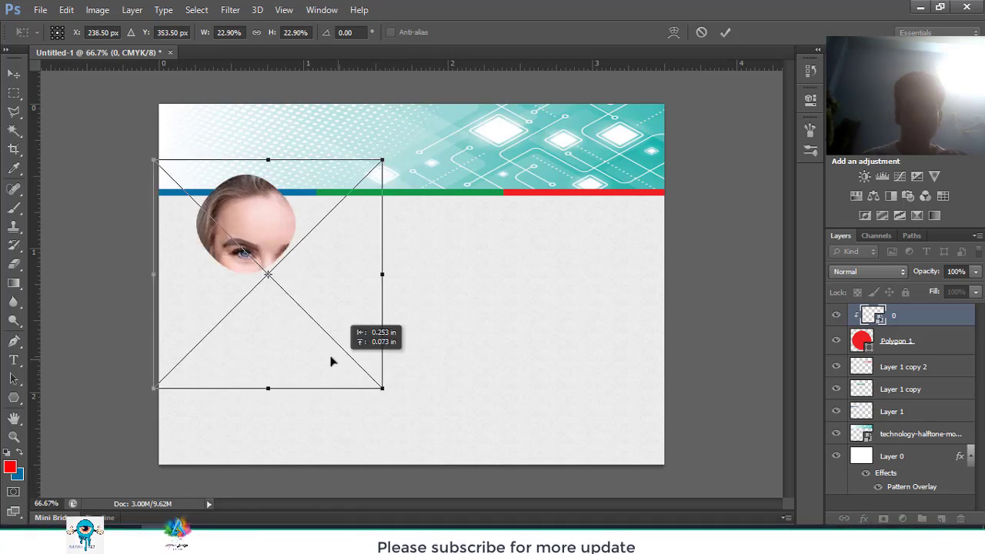
pyautogui.moveTo(374, 382)
pyautogui.mouseDown()
pyautogui.moveTo(315, 308)
pyautogui.moveTo(279, 286)
pyautogui.moveTo(296, 280)
pyautogui.mouseUp()
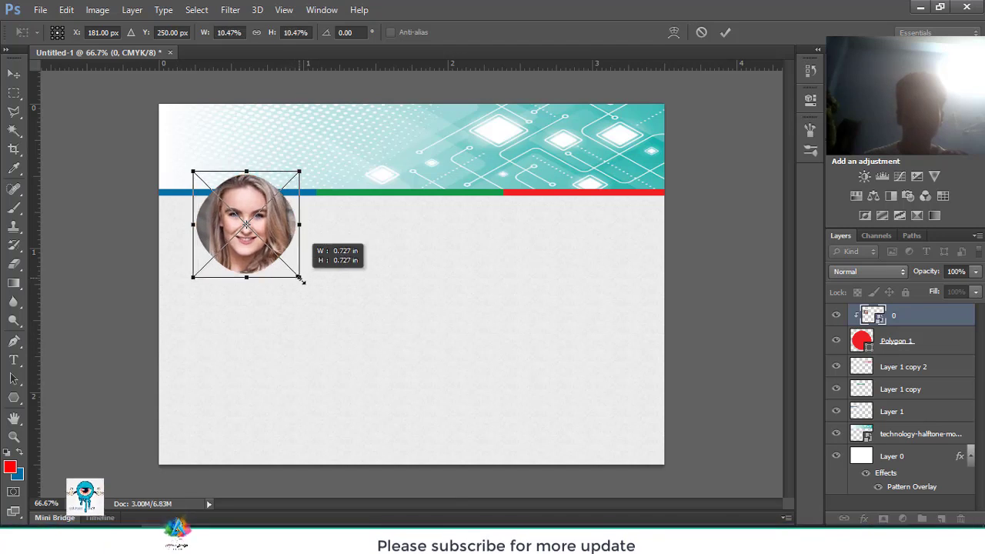
pyautogui.moveTo(281, 279); pyautogui.dragTo(281, 281)
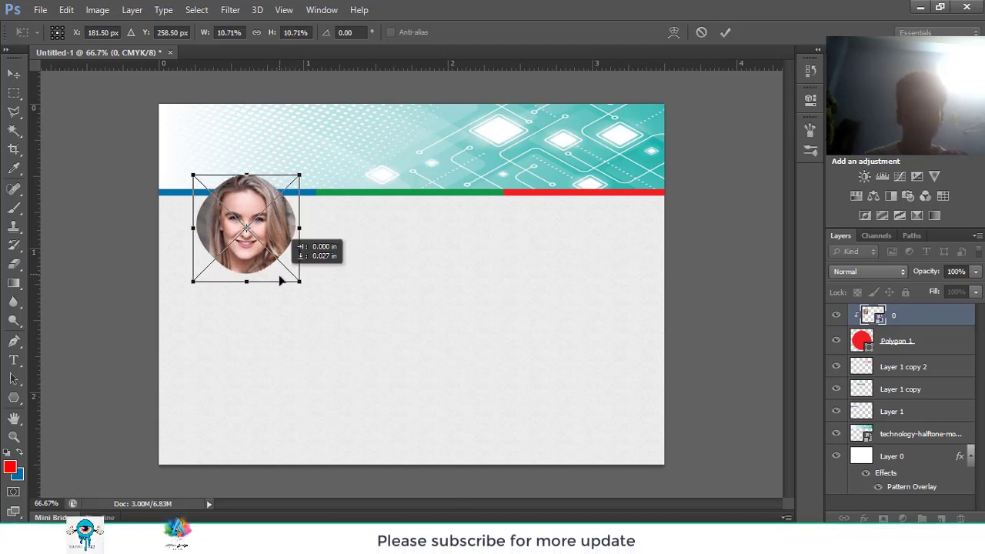
pyautogui.click(726, 33)
# Step: Enlarge the circle frame to about 110% and nudge the portrait and circle down slightly
pyautogui.click(916, 340)
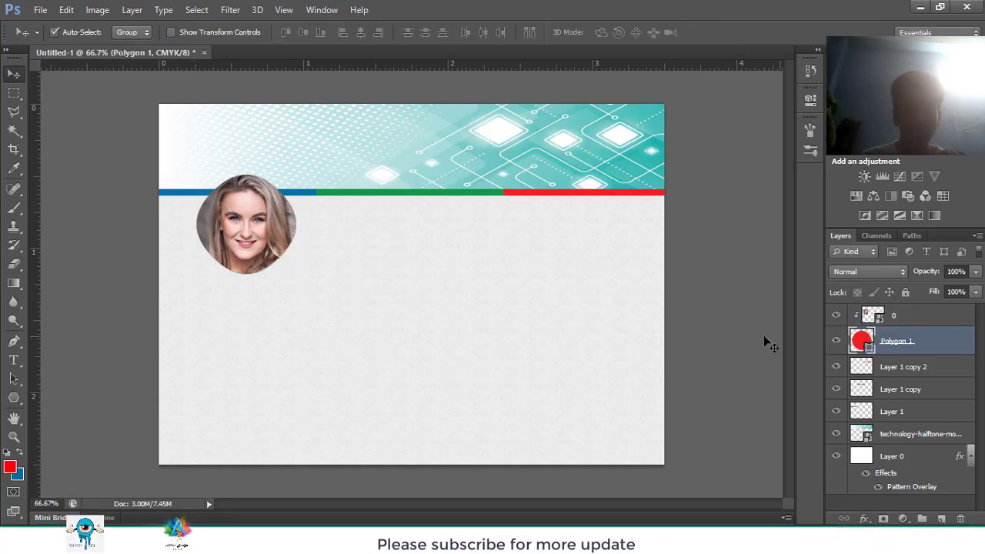
pyautogui.hotkey('ctrl', 't')
pyautogui.moveTo(296, 275); pyautogui.dragTo(302, 283)
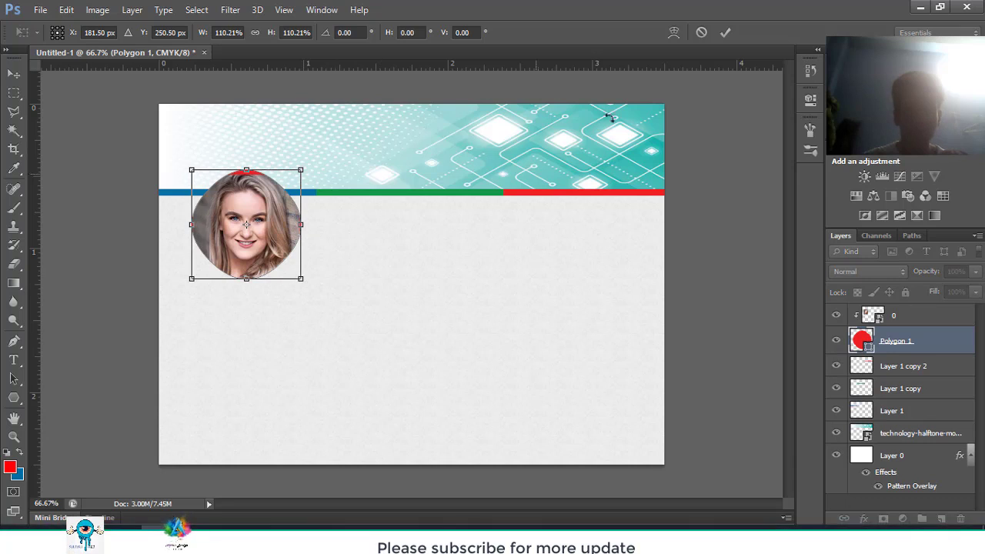
pyautogui.click(726, 32)
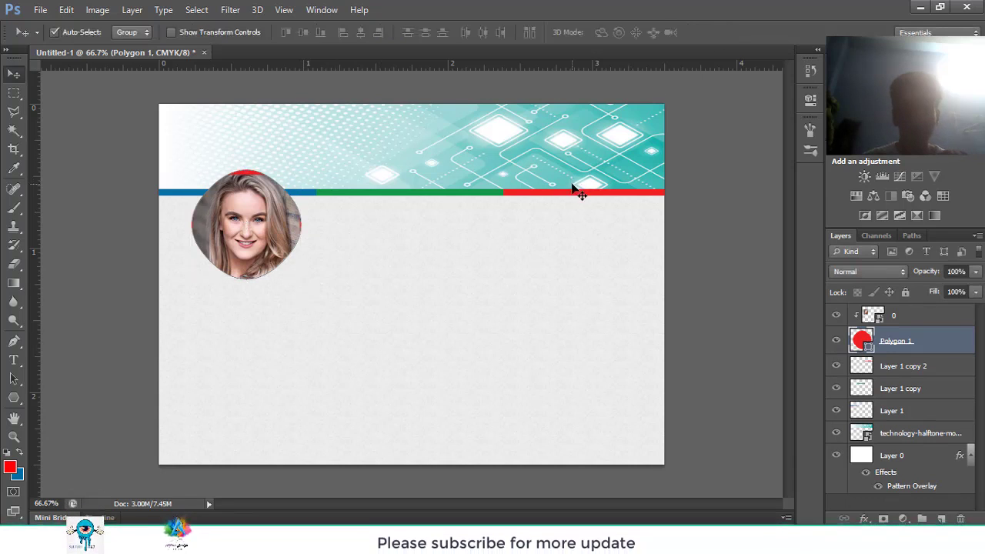
pyautogui.keyDown('shift'); pyautogui.click(920, 316); pyautogui.keyUp('shift')
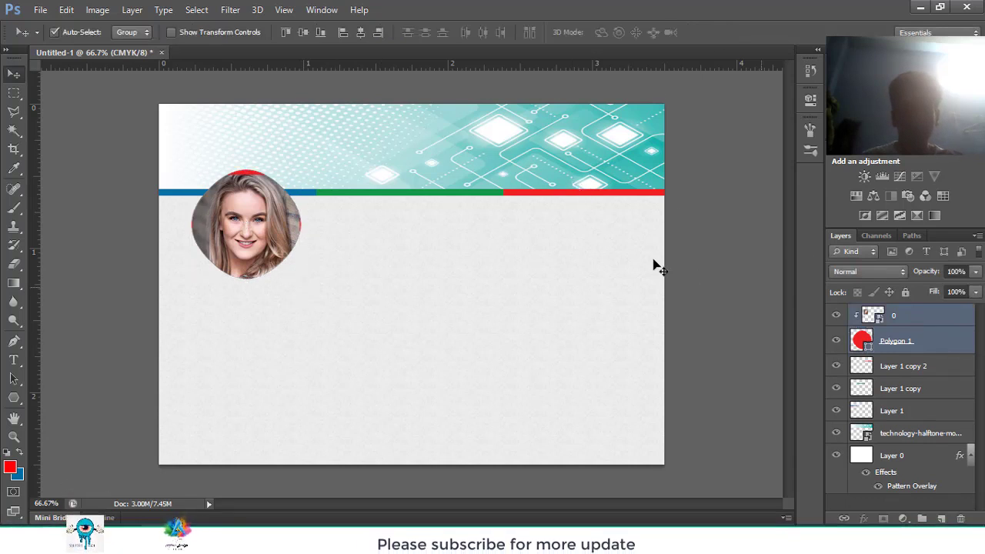
pyautogui.press('Down')
pyautogui.press('Down')
pyautogui.press('Down')
pyautogui.press('Down')
pyautogui.press('Down')
pyautogui.press('Down')
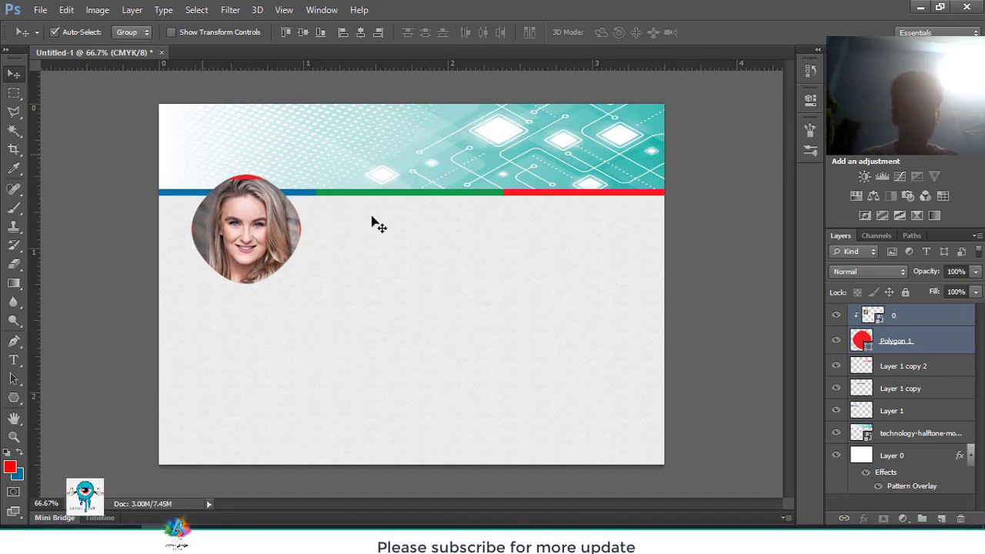
# Step: Enlarge the photo slightly within the circle frame
pyautogui.click(920, 324)
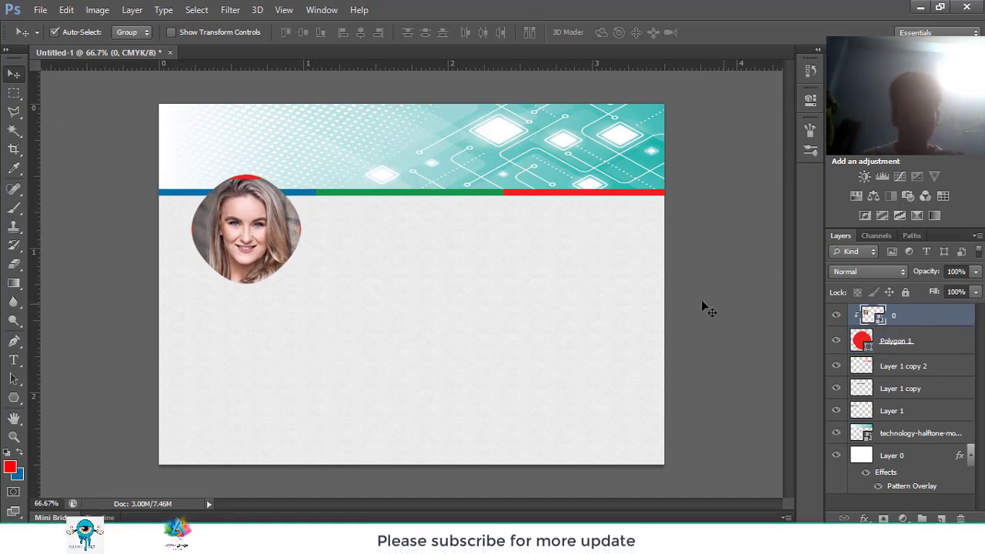
pyautogui.hotkey('ctrl', 't')
pyautogui.moveTo(300, 286); pyautogui.dragTo(305, 292)
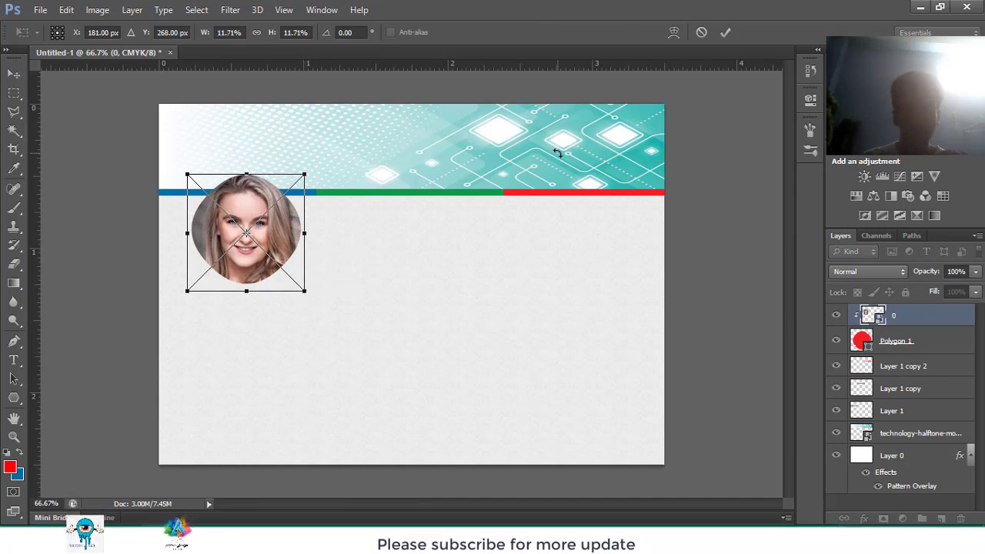
pyautogui.click(723, 33)
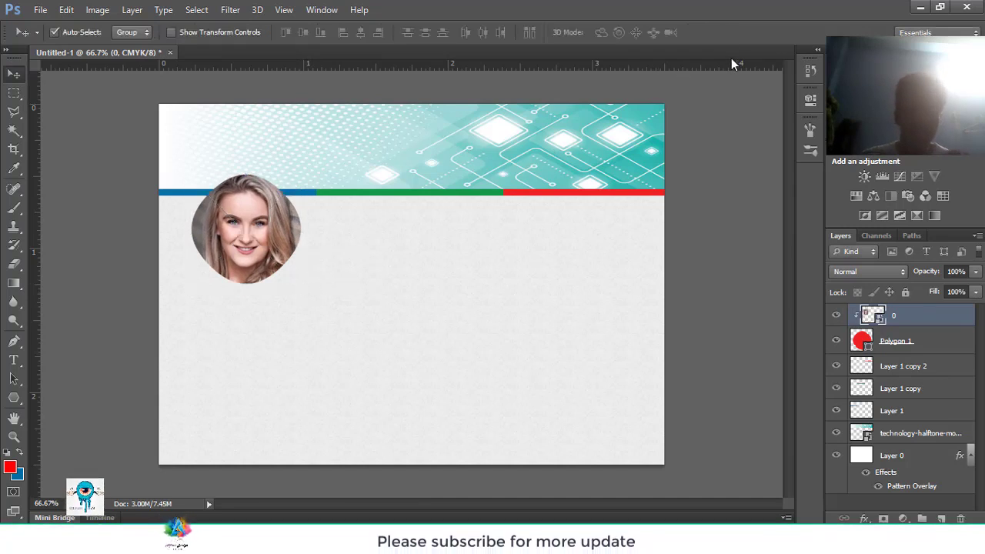
# Step: Add a 5 px #0570a3 Stroke, sampled from the banner's blue line, to Polygon 1
pyautogui.click(922, 343)
pyautogui.rightClick(924, 343)
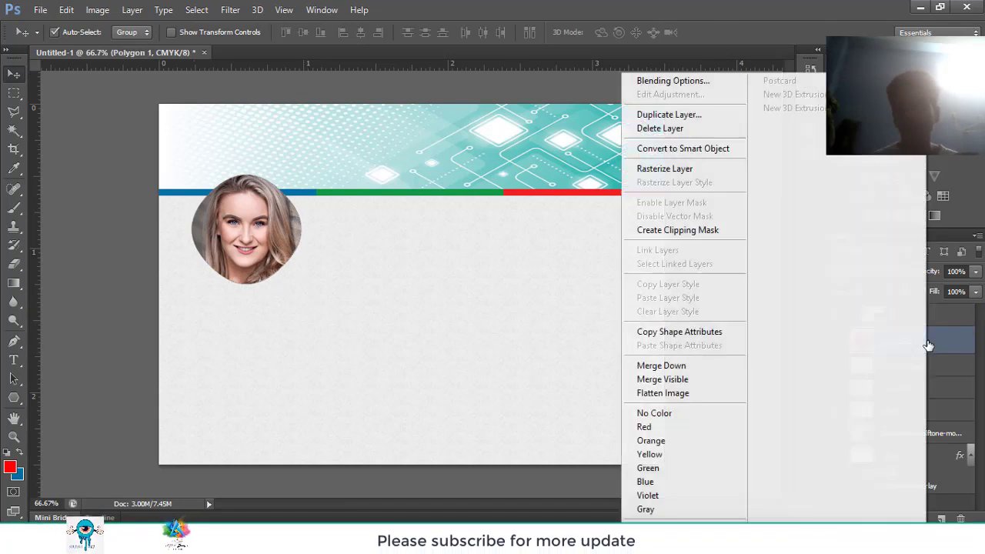
pyautogui.click(659, 81)
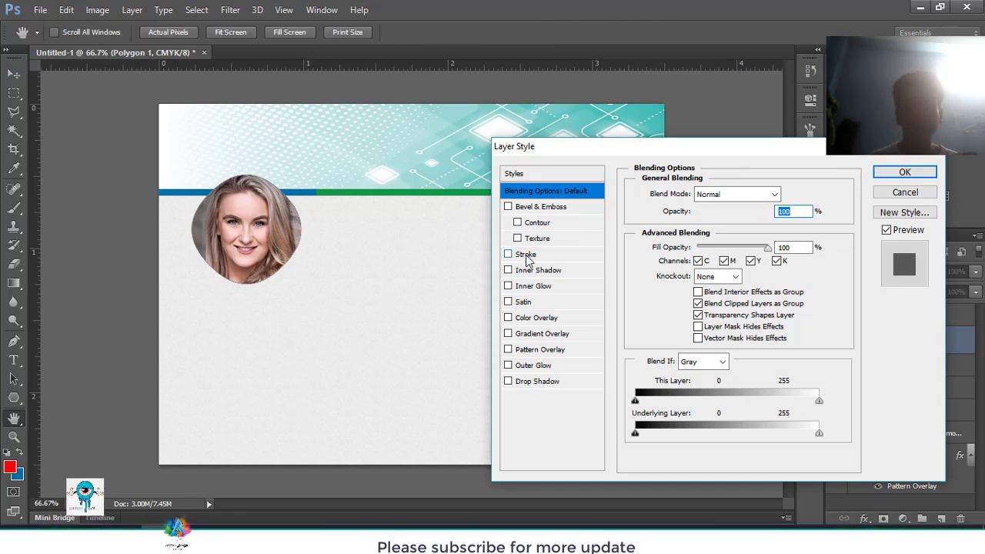
pyautogui.click(528, 254)
pyautogui.click(673, 294)
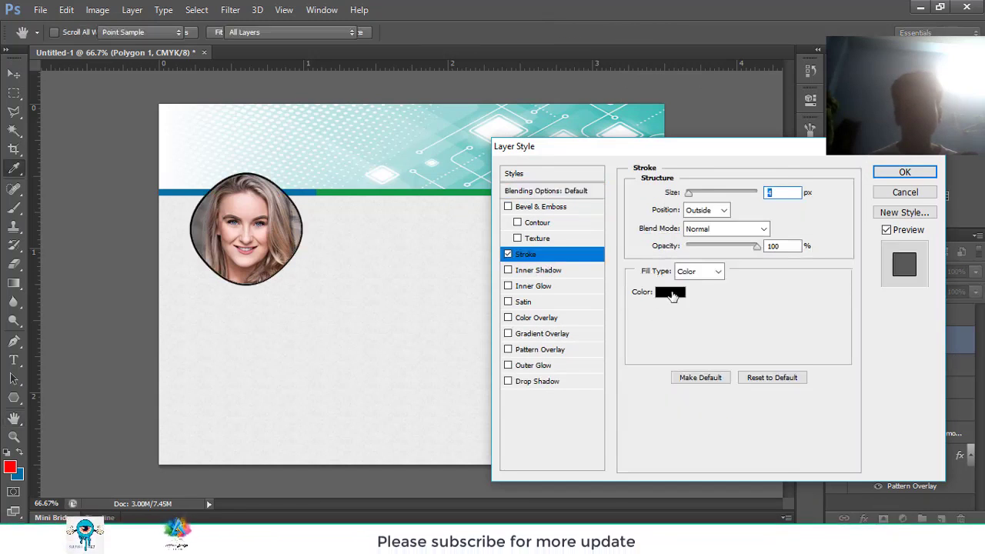
pyautogui.click(310, 191)
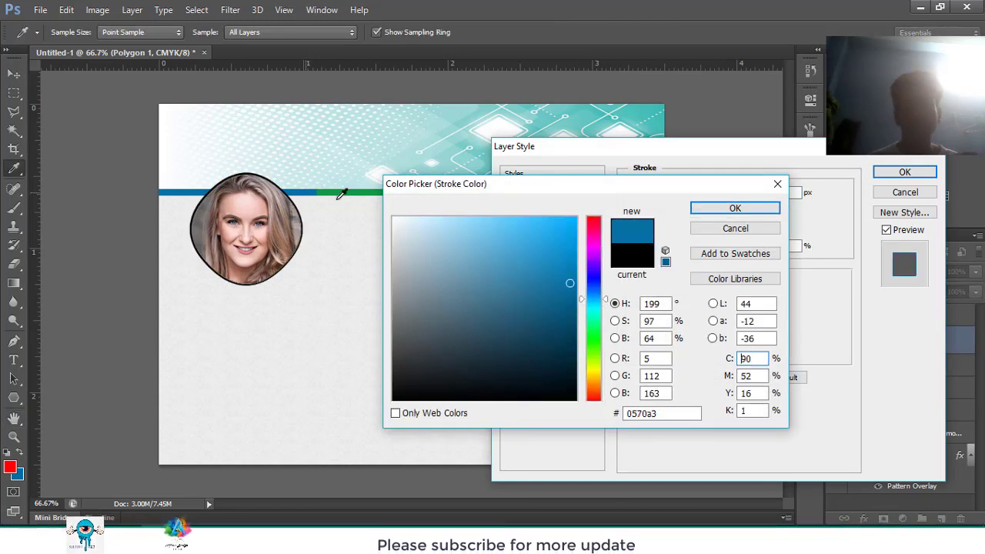
pyautogui.click(735, 209)
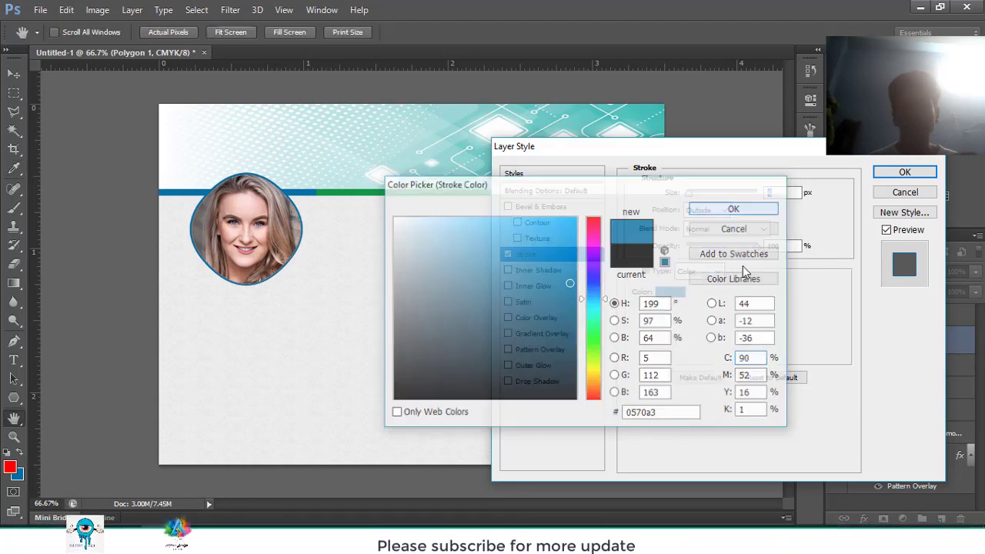
pyautogui.press('Up')
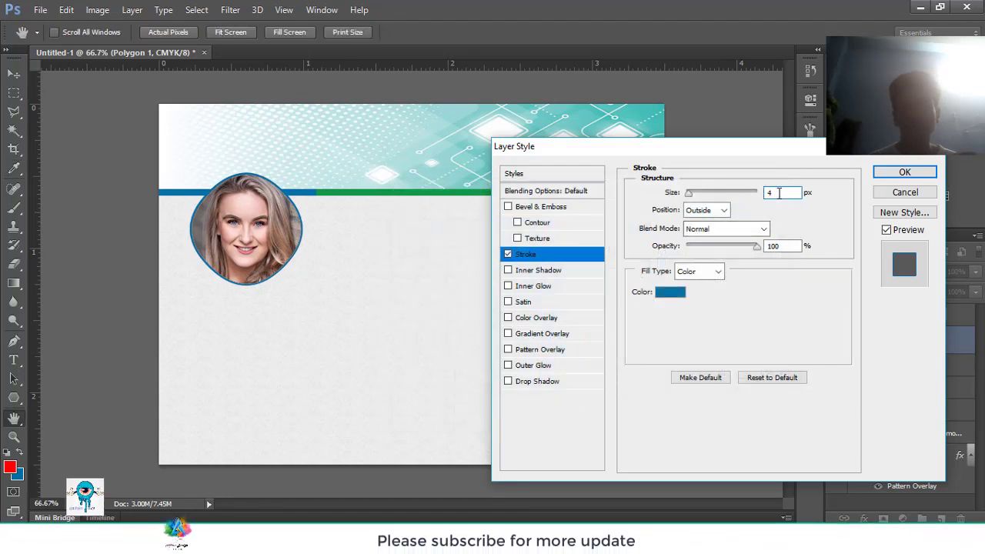
pyautogui.click(901, 171)
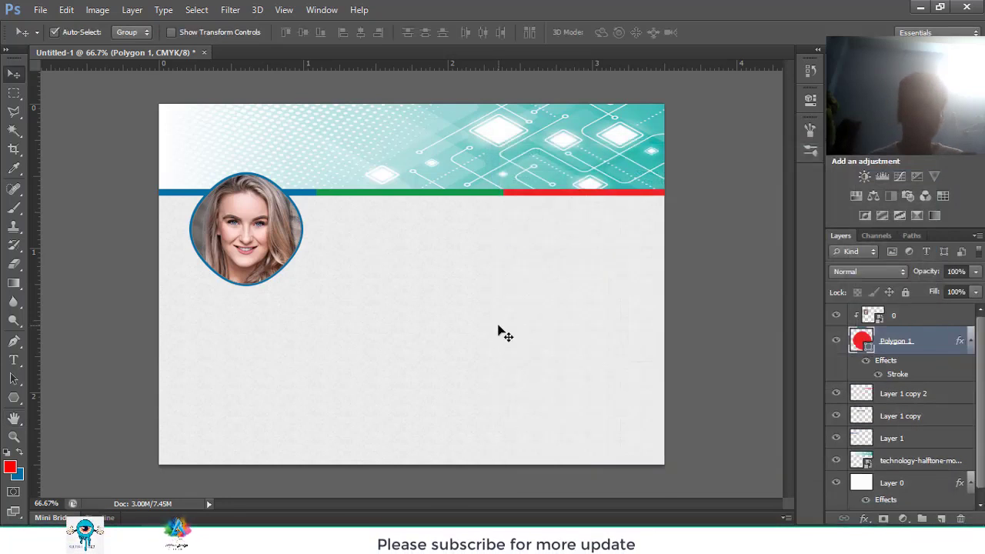
# Step: Place the IT Perfect logo Horizontal file, shrink it to about a quarter, and put it top-left in the banner
pyautogui.click(40, 10)
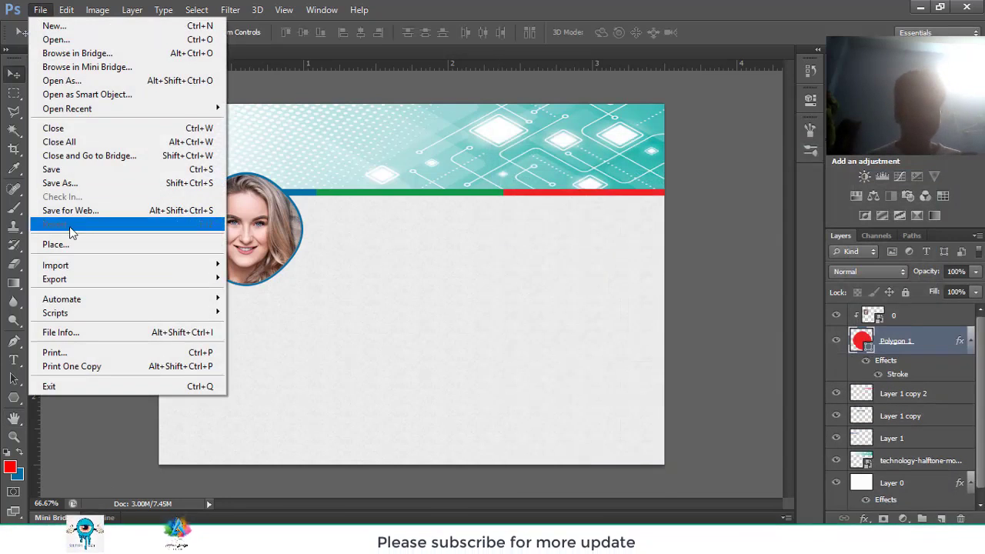
pyautogui.click(72, 244)
pyautogui.scroll(-3, 616, 286)
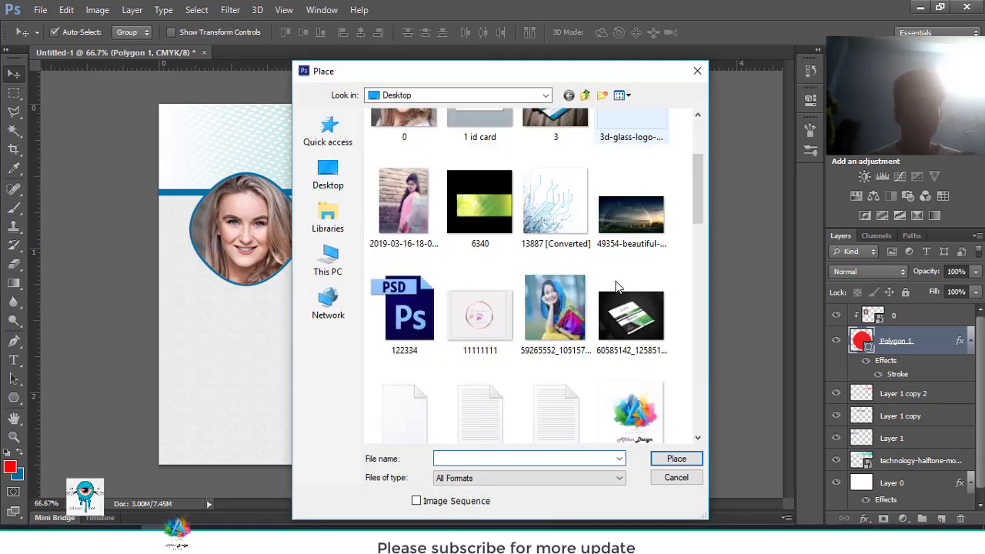
pyautogui.scroll(-3, 616, 286)
pyautogui.scroll(-3, 616, 286)
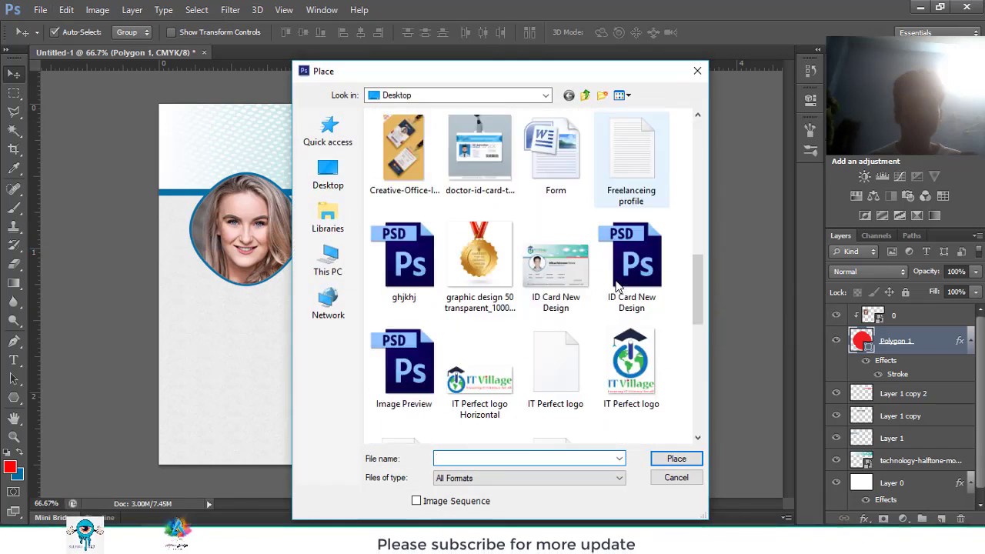
pyautogui.doubleClick(475, 391)
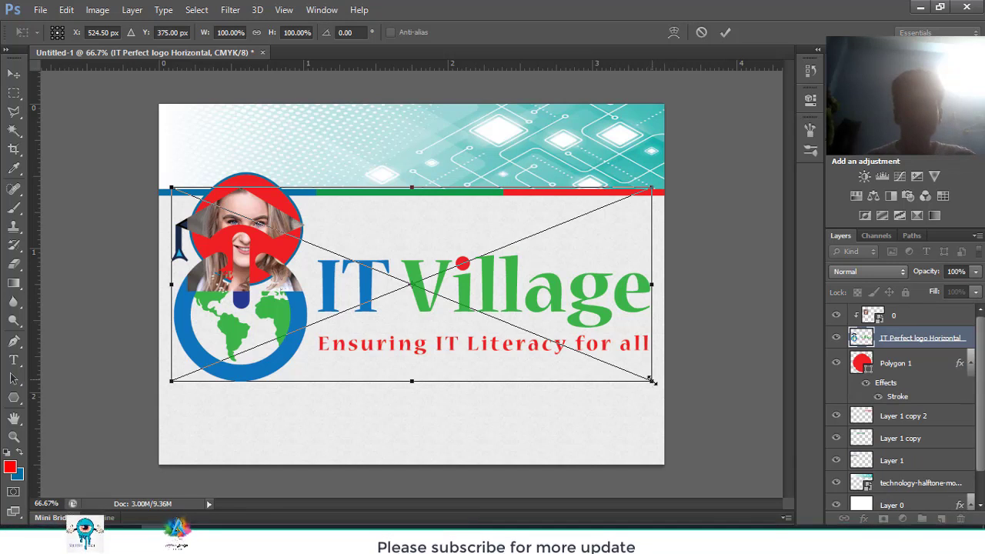
pyautogui.moveTo(652, 380); pyautogui.dragTo(489, 269)
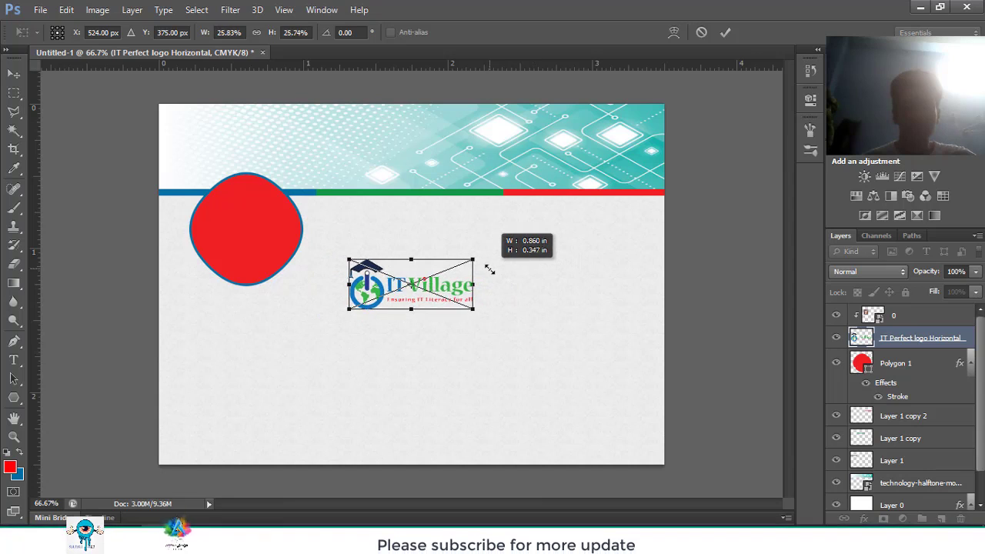
pyautogui.moveTo(452, 283)
pyautogui.mouseDown()
pyautogui.moveTo(368, 143)
pyautogui.moveTo(306, 148)
pyautogui.moveTo(317, 159)
pyautogui.moveTo(302, 149)
pyautogui.mouseUp()
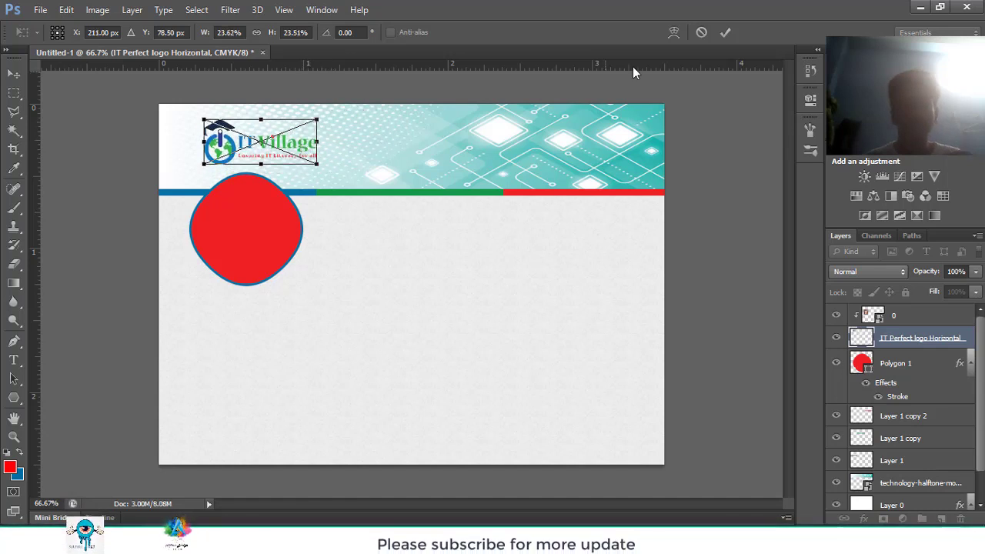
pyautogui.click(726, 32)
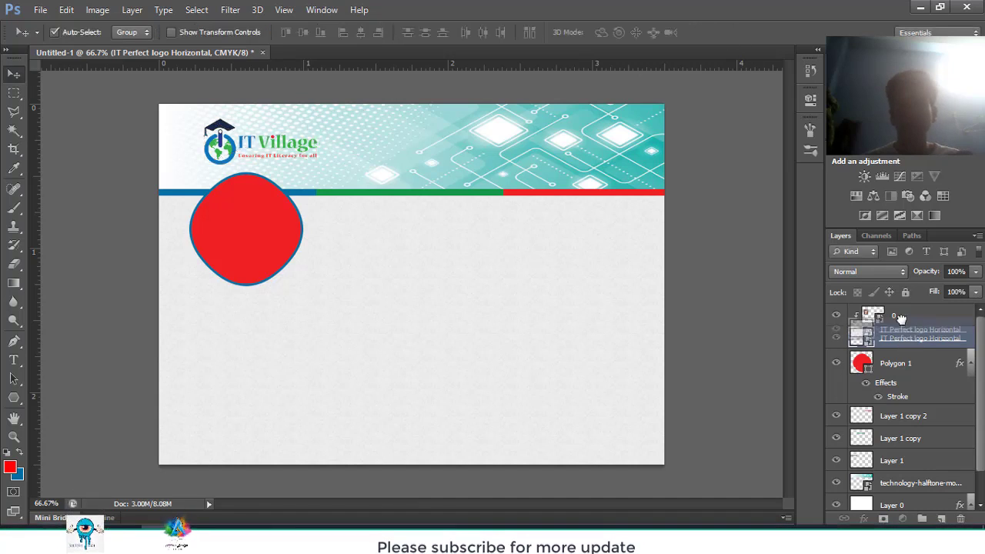
# Step: Move photo layer 0 above Polygon 1 and clip the portrait into the circle
pyautogui.moveTo(901, 308); pyautogui.dragTo(908, 340)
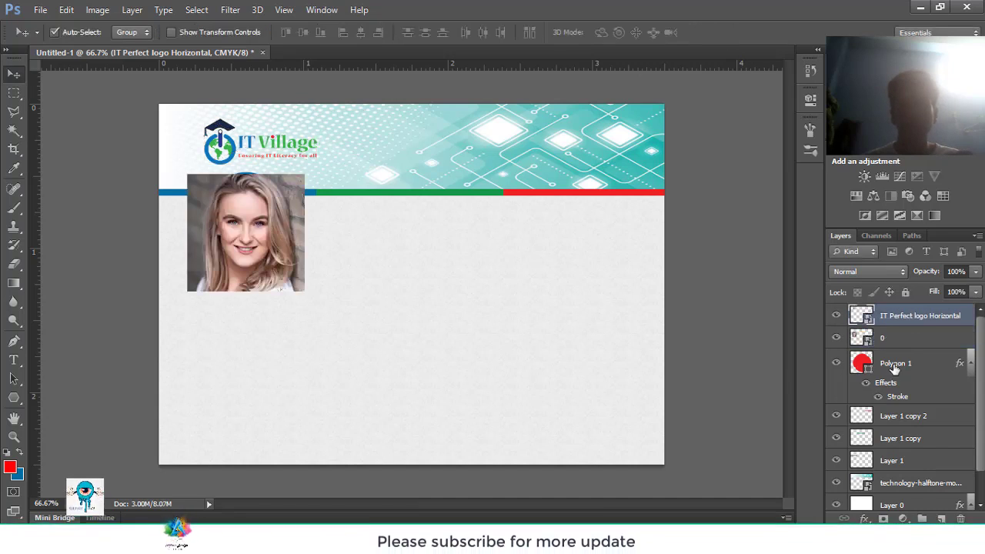
pyautogui.rightClick(907, 339)
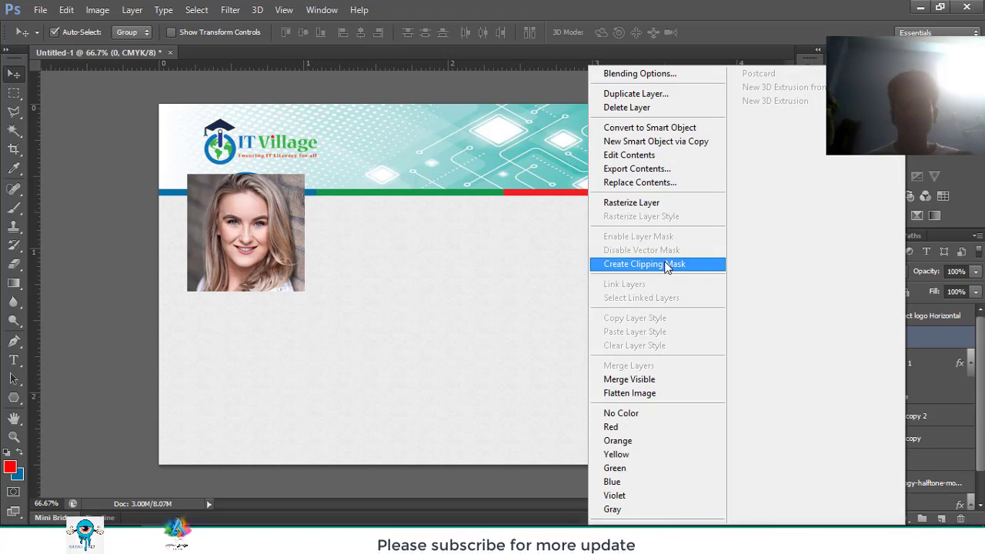
pyautogui.click(696, 264)
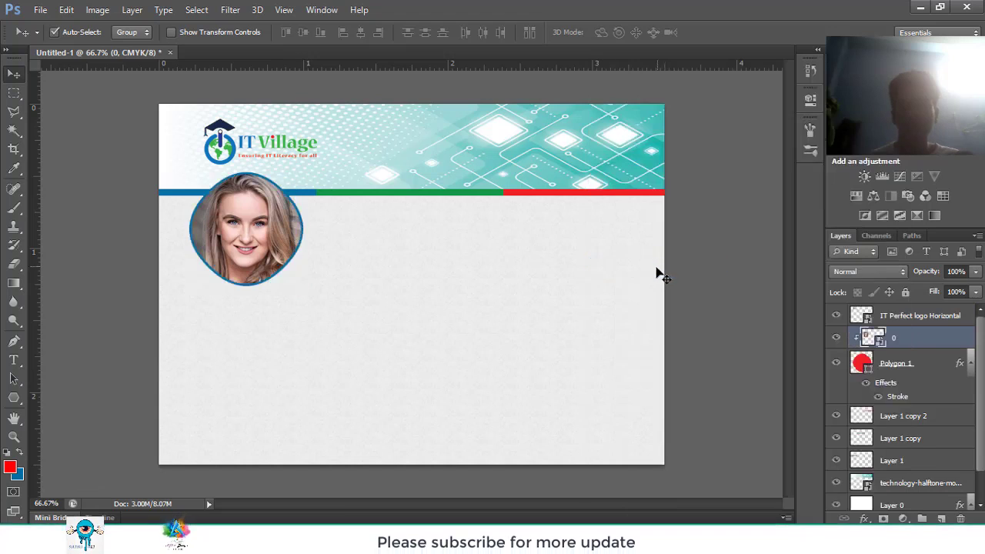
pyautogui.click(934, 316)
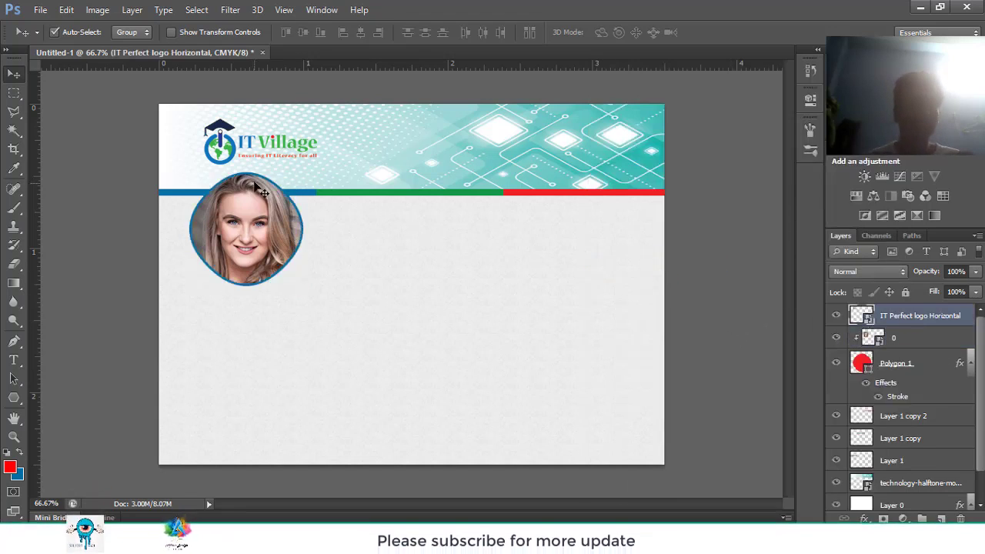
pyautogui.click(48, 10)
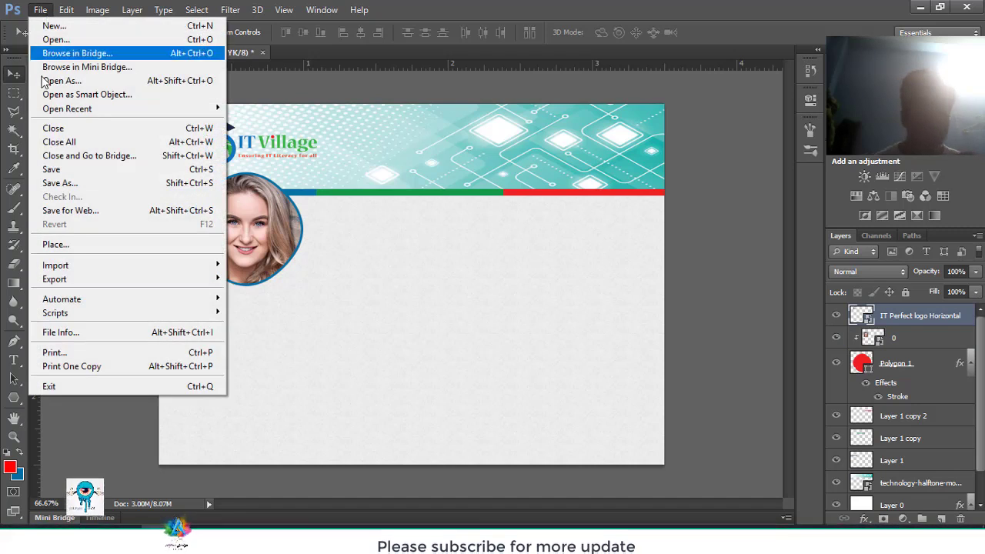
# Step: Place the 13887 [Converted] circuit artwork, slightly shrunk and aligned to the card's left edge
pyautogui.click(98, 243)
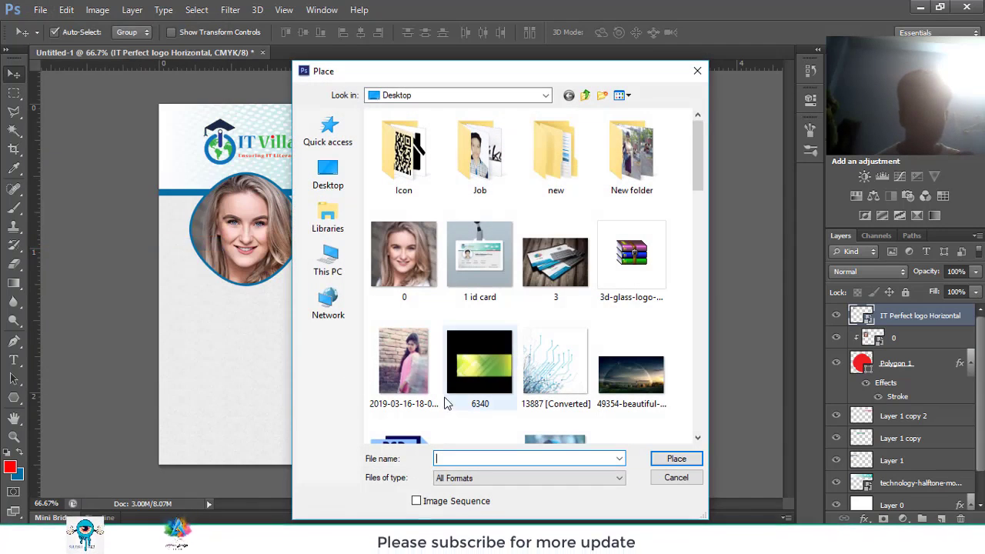
pyautogui.doubleClick(549, 383)
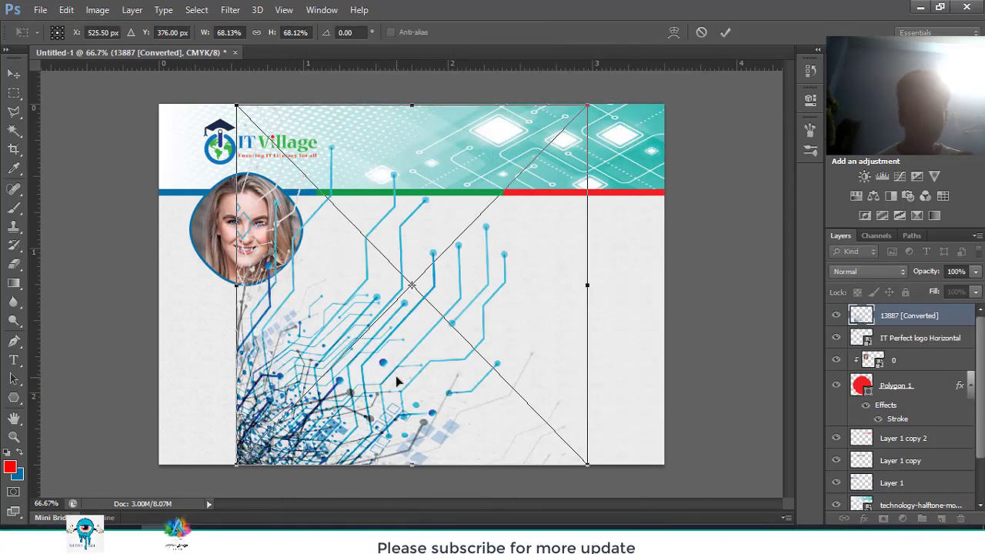
pyautogui.moveTo(396, 382)
pyautogui.mouseDown()
pyautogui.moveTo(346, 389)
pyautogui.moveTo(325, 378)
pyautogui.mouseUp()
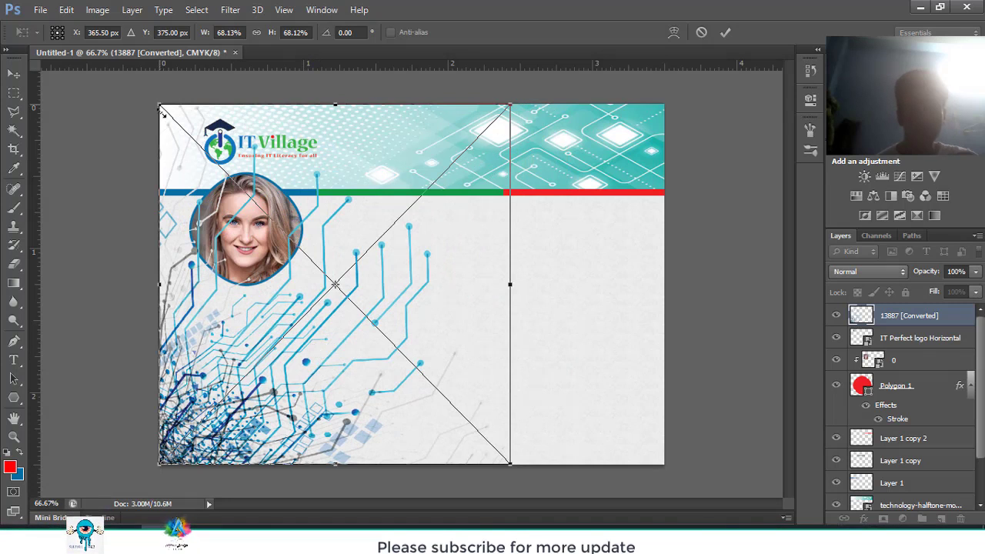
pyautogui.moveTo(160, 107); pyautogui.dragTo(193, 139)
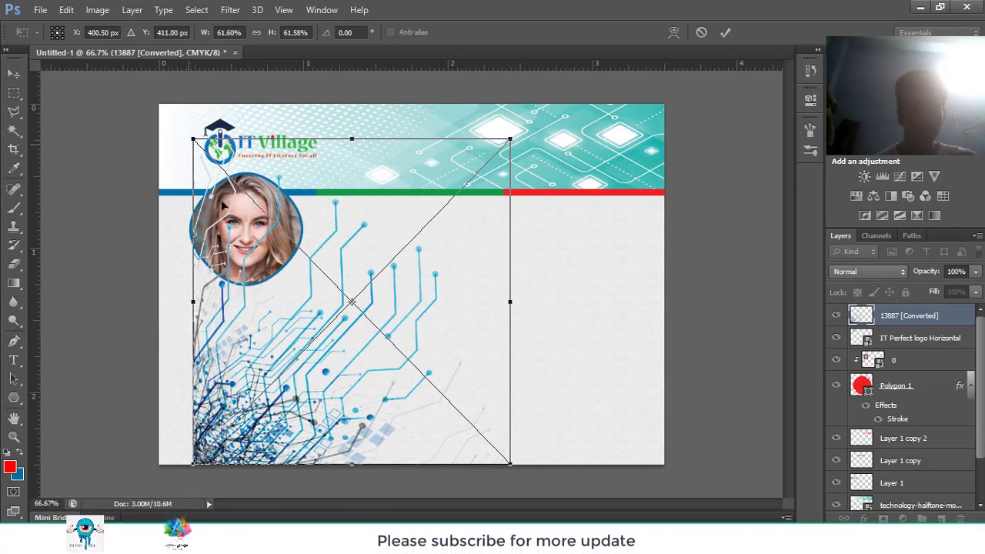
pyautogui.moveTo(302, 418); pyautogui.dragTo(277, 416)
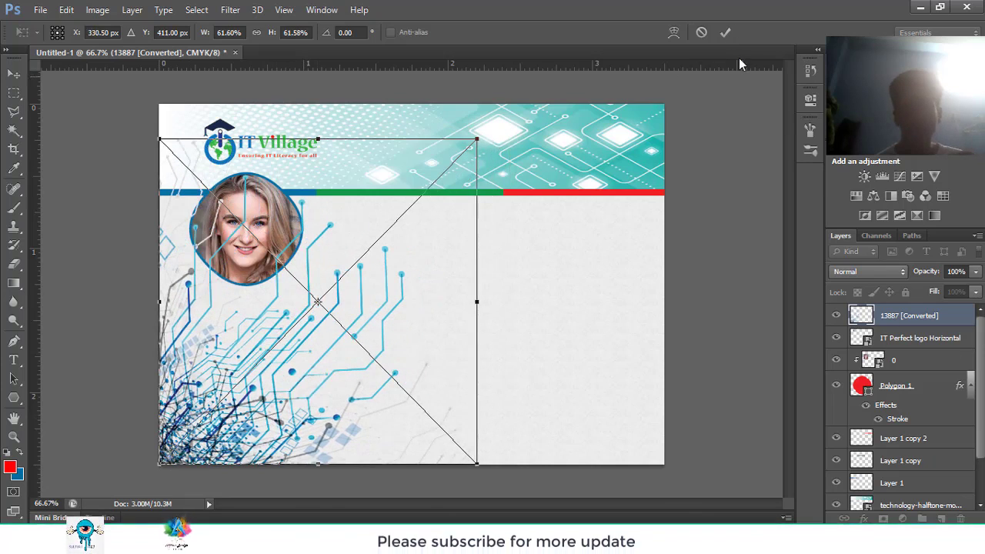
pyautogui.click(725, 35)
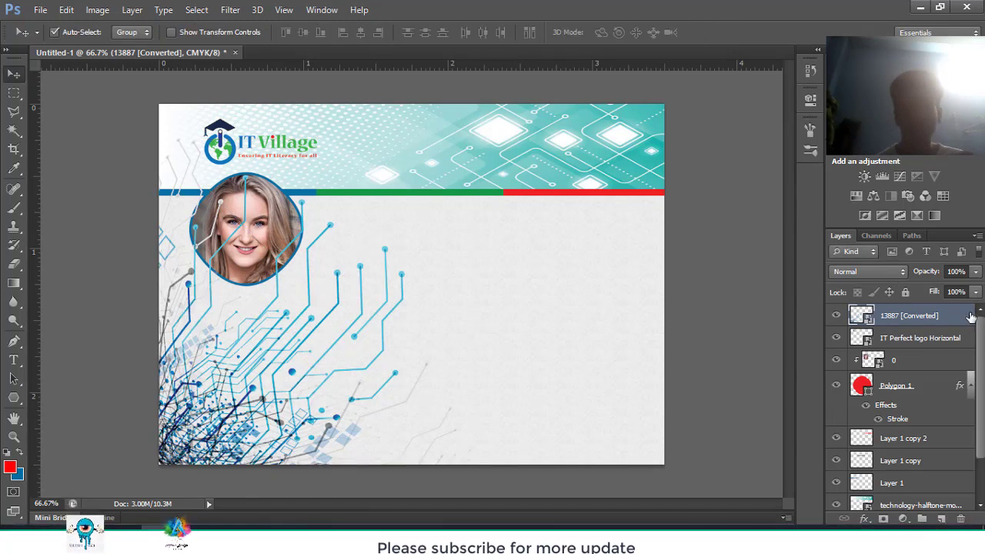
# Step: Move the circuit artwork layer below Polygon 1 and set its opacity to 16%
pyautogui.moveTo(930, 316); pyautogui.dragTo(928, 417)
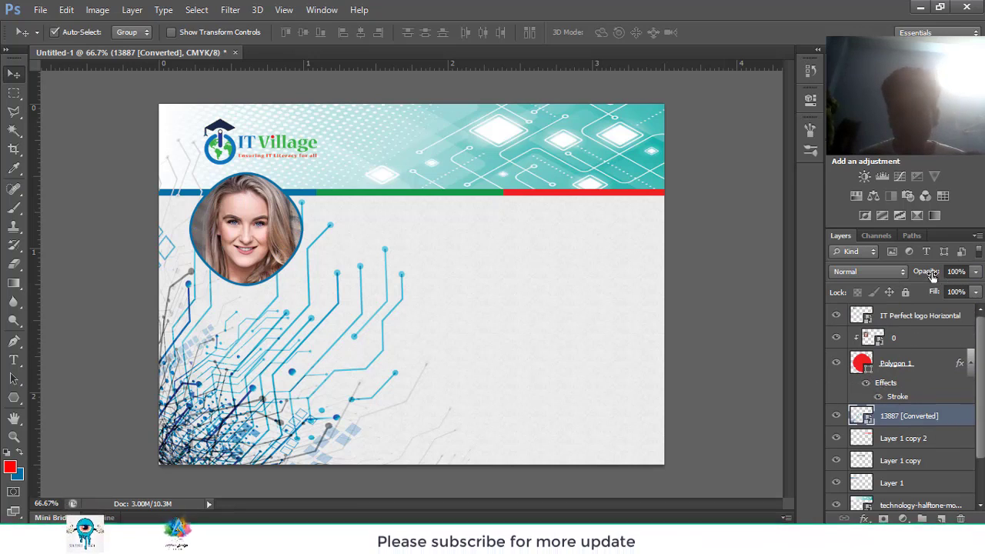
pyautogui.moveTo(926, 277); pyautogui.dragTo(928, 275)
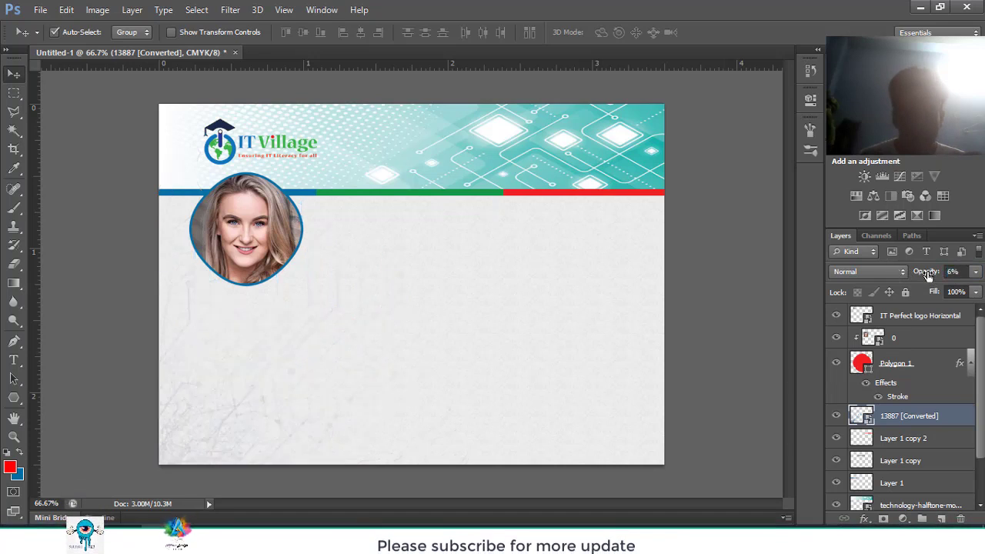
pyautogui.moveTo(921, 276); pyautogui.dragTo(928, 277)
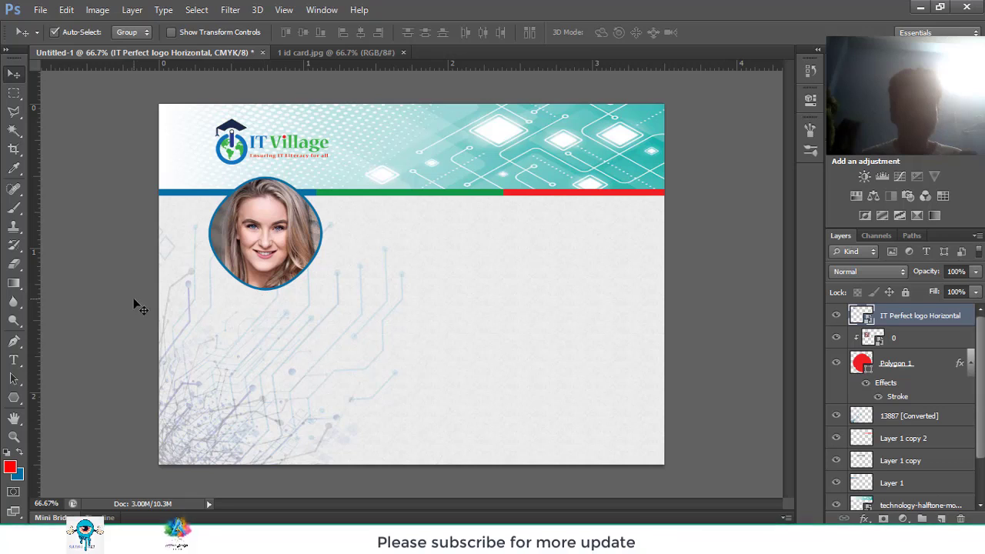
# Step: Type the cardholder's full name beside the portrait in black
pyautogui.click(14, 360)
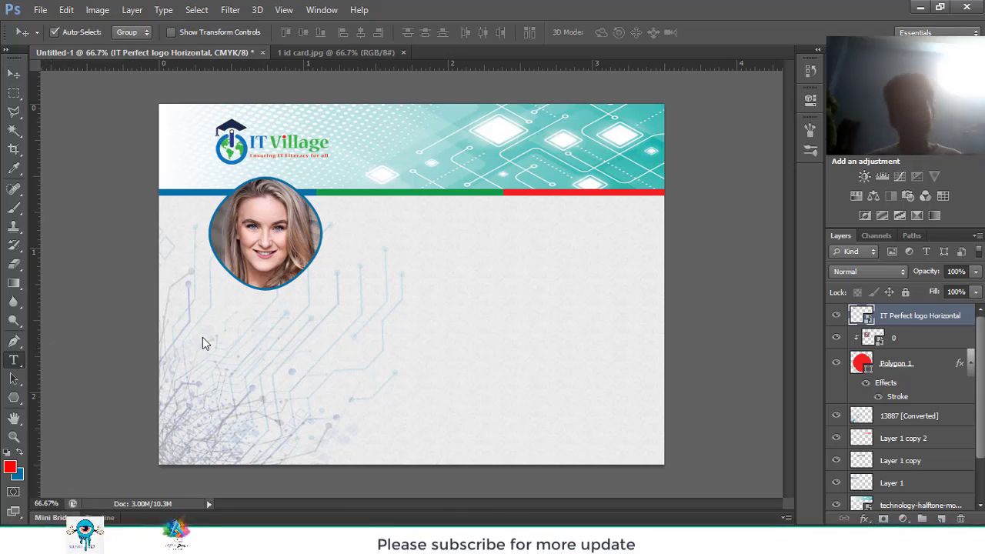
pyautogui.click(354, 245)
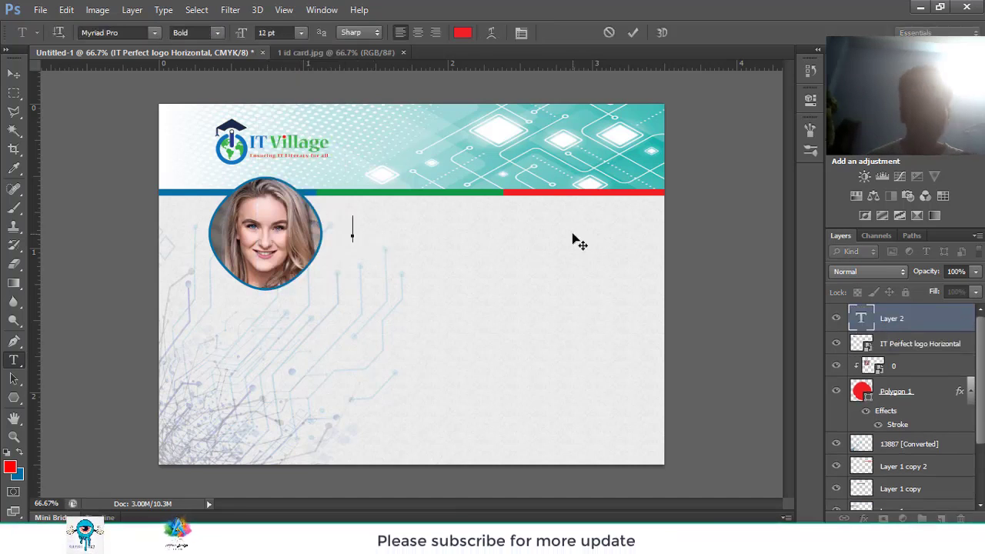
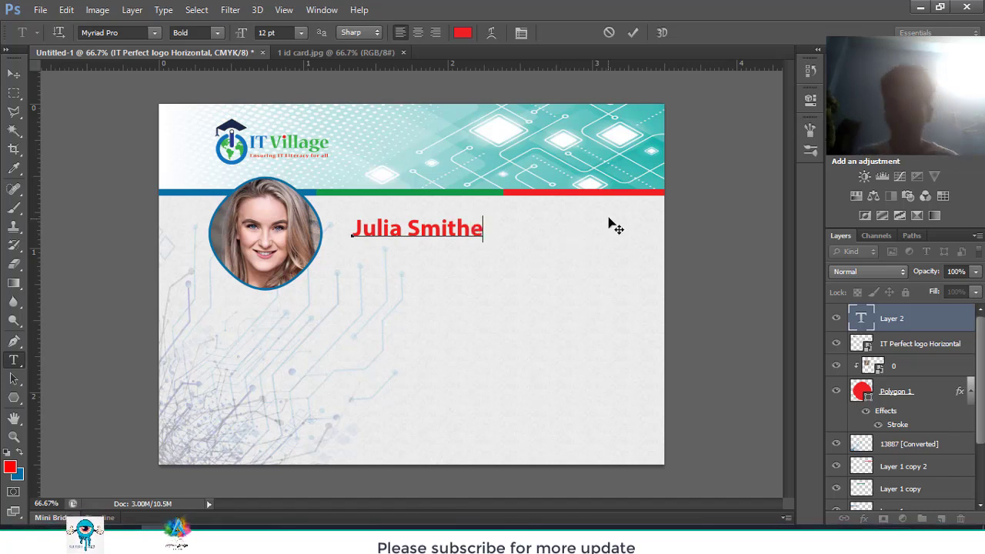
pyautogui.hotkey('ctrl', 'a')
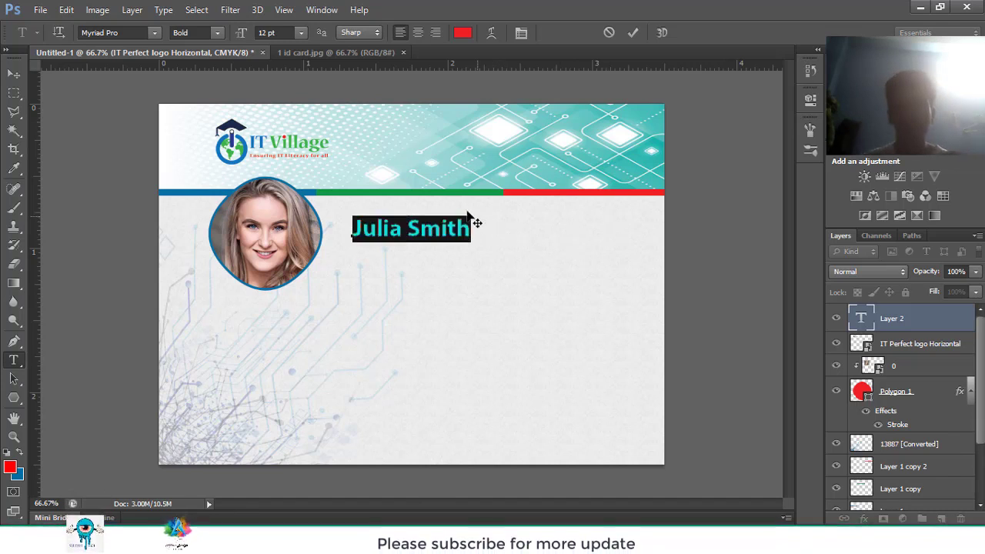
pyautogui.click(463, 32)
pyautogui.moveTo(460, 322); pyautogui.dragTo(392, 400)
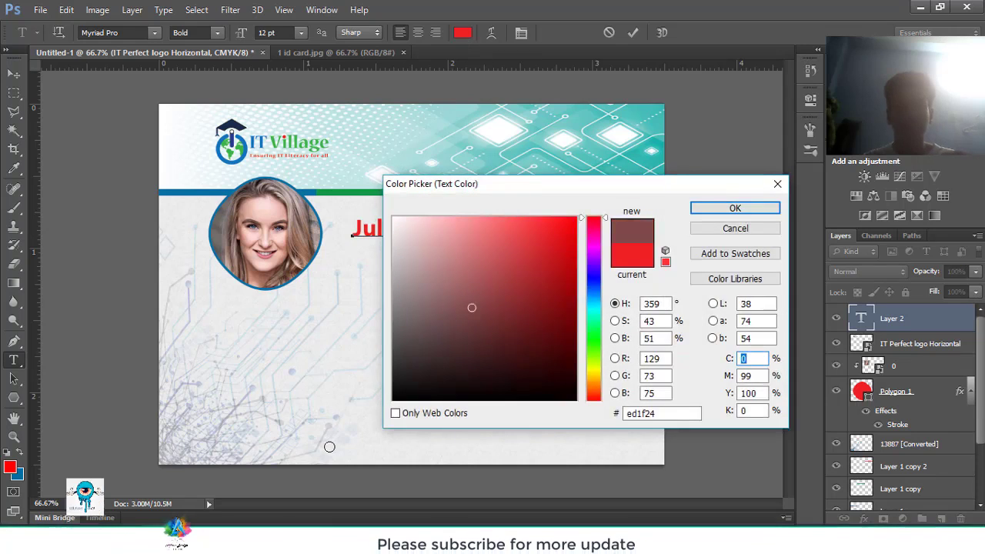
pyautogui.click(754, 212)
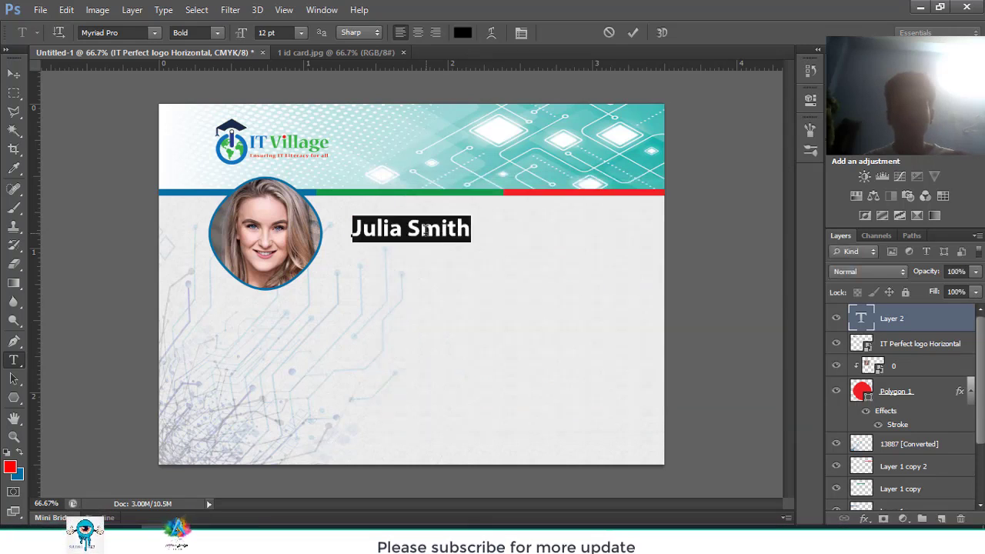
# Step: Set the surname to Regular weight, leaving the first name bold
pyautogui.moveTo(408, 229); pyautogui.dragTo(471, 229)
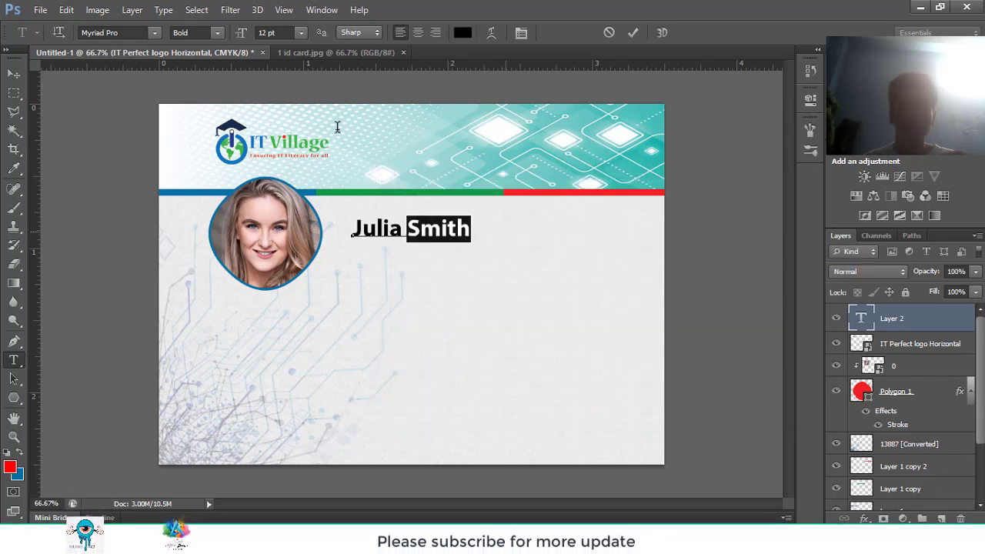
pyautogui.click(215, 32)
pyautogui.click(217, 100)
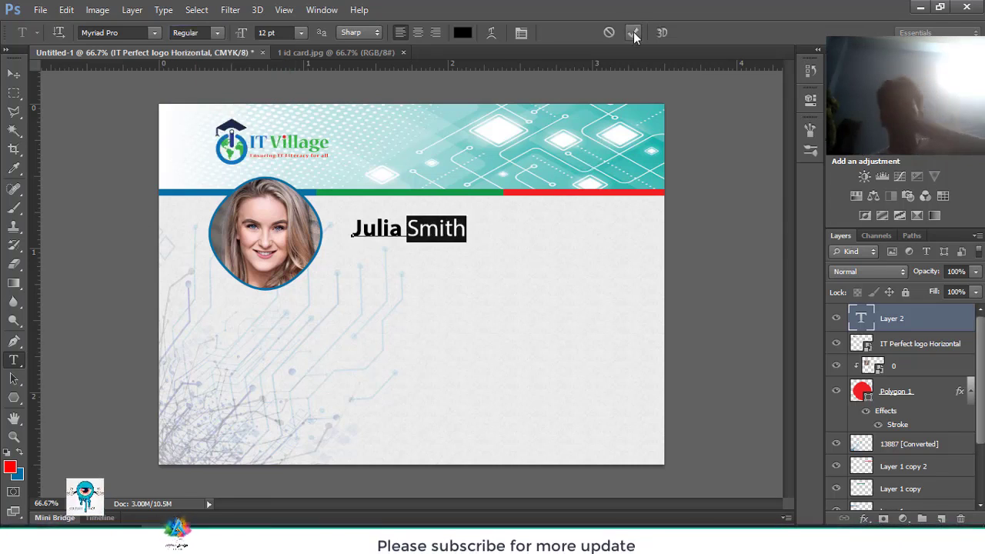
pyautogui.click(633, 32)
pyautogui.click(13, 74)
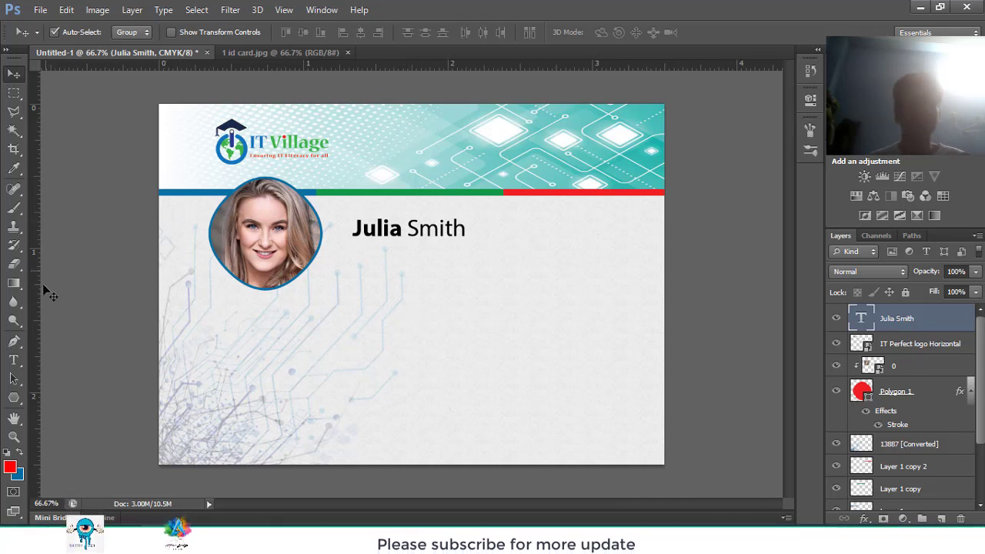
# Step: Reselect the whole name text and commit the edit
pyautogui.click(14, 360)
pyautogui.click(462, 232)
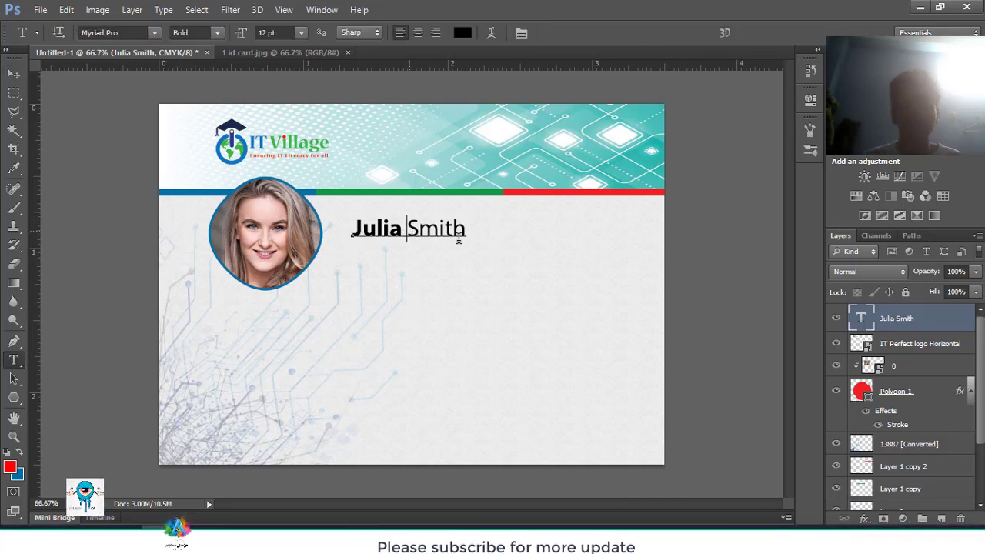
pyautogui.hotkey('ctrl', 'a')
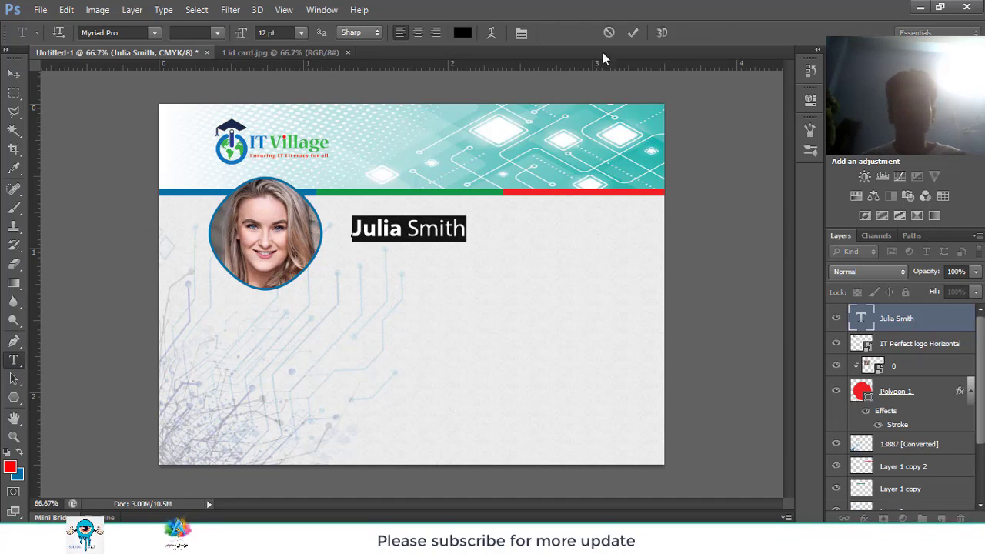
pyautogui.click(633, 34)
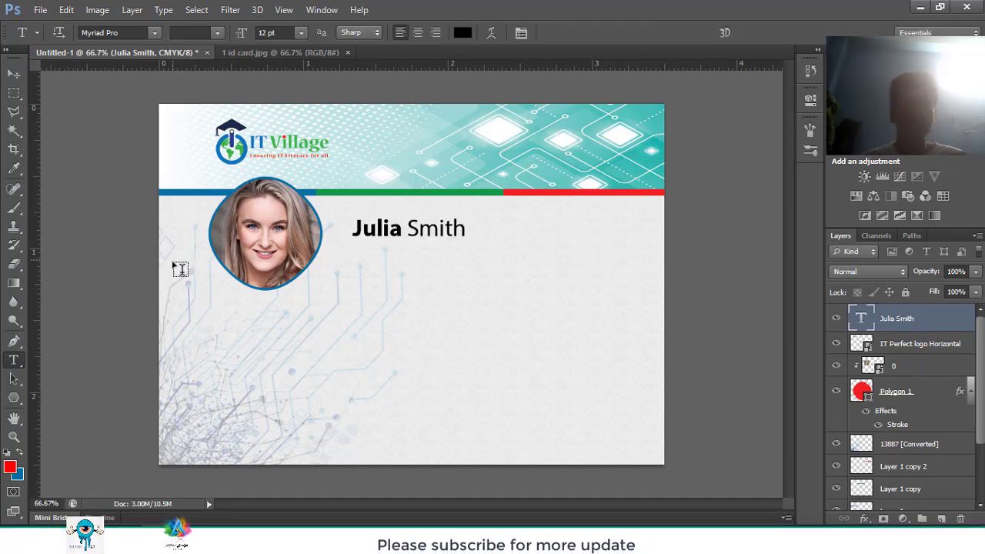
# Step: Add 'Seniour Trainer' at 5 pt below the name and nudge it slightly left
pyautogui.click(406, 249)
pyautogui.write('Seniour Trainer')
pyautogui.hotkey('ctrl', 'a')
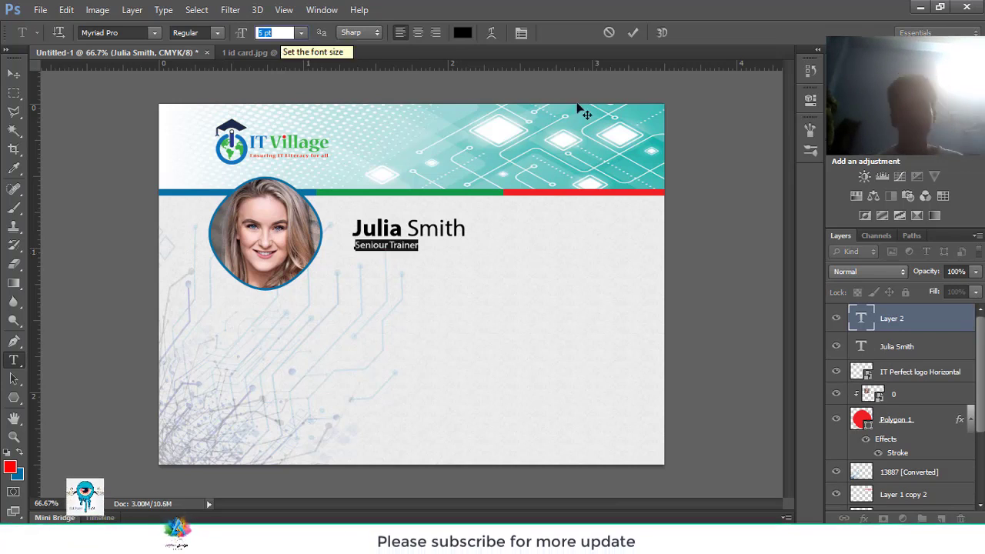
pyautogui.hotkey('ctrl', 'Return')
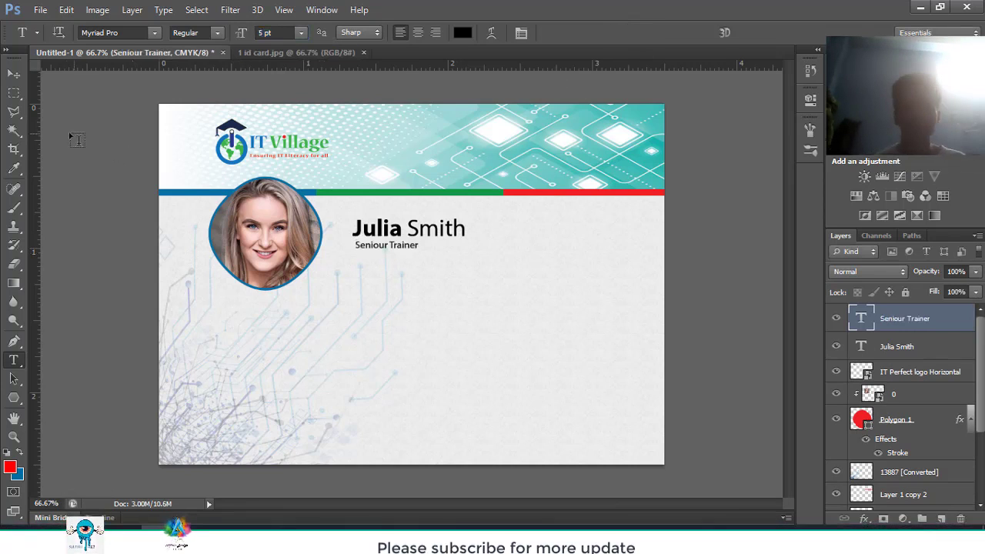
pyautogui.click(14, 73)
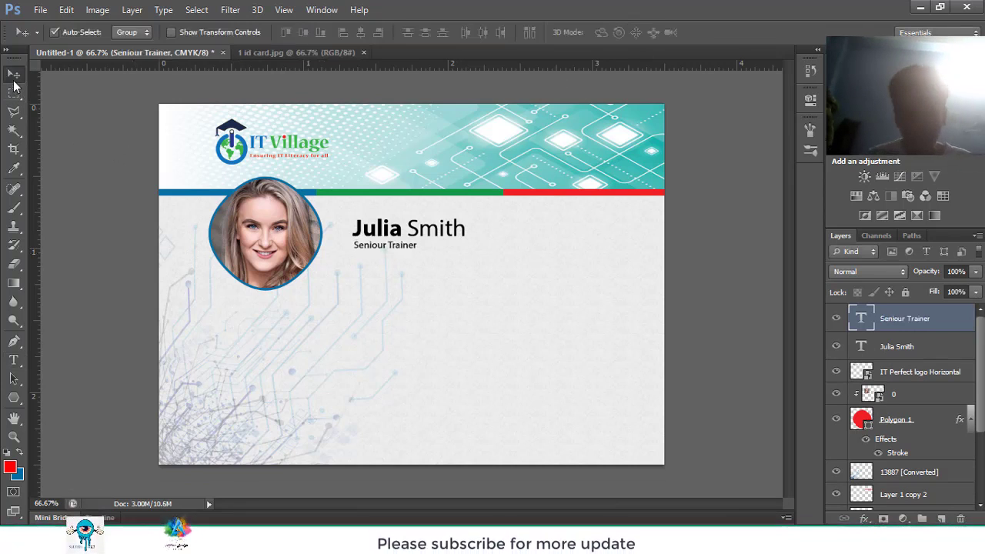
pyautogui.press('Left')
pyautogui.press('Left')
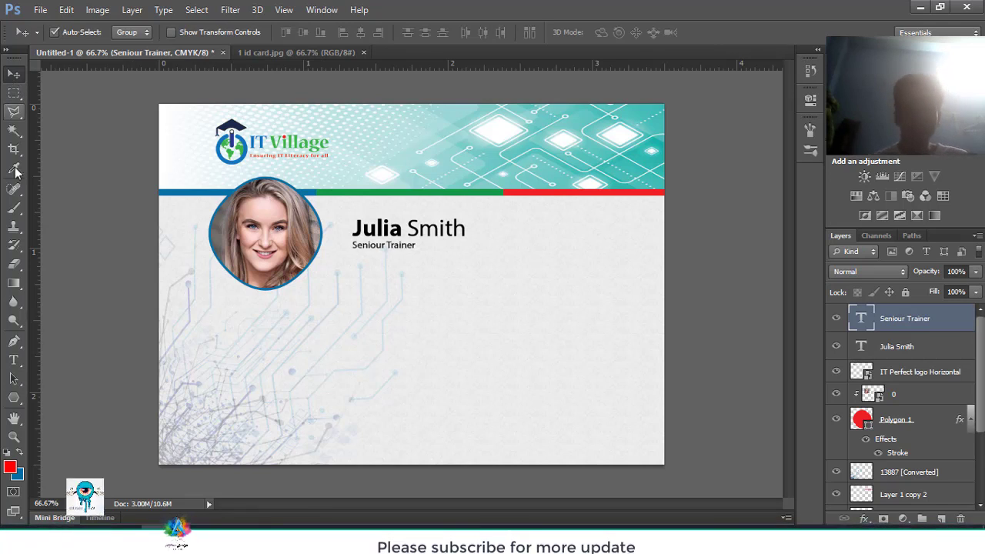
# Step: Colour the 'Seniour Trainer' title with blue sampled from the card's blue strip
pyautogui.click(14, 360)
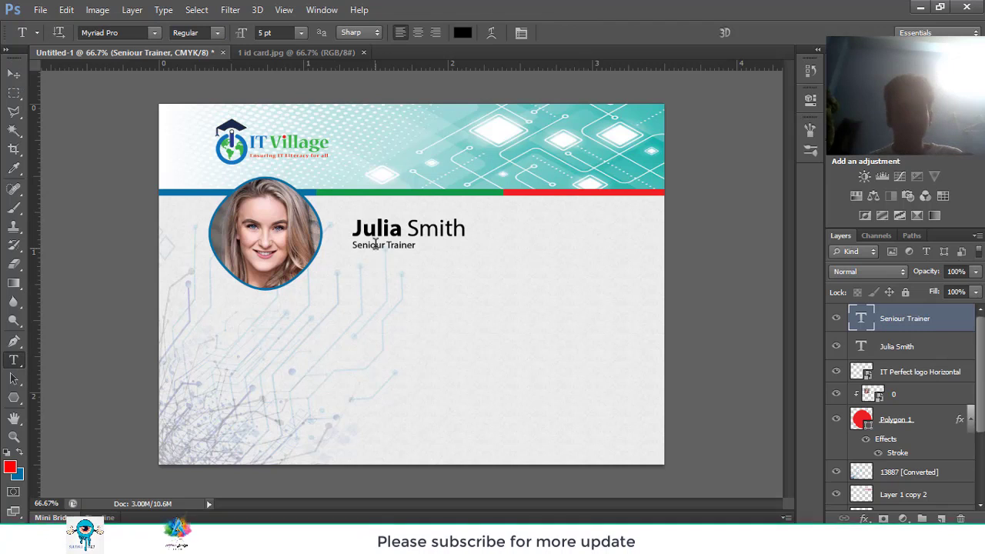
pyautogui.tripleClick(414, 244)
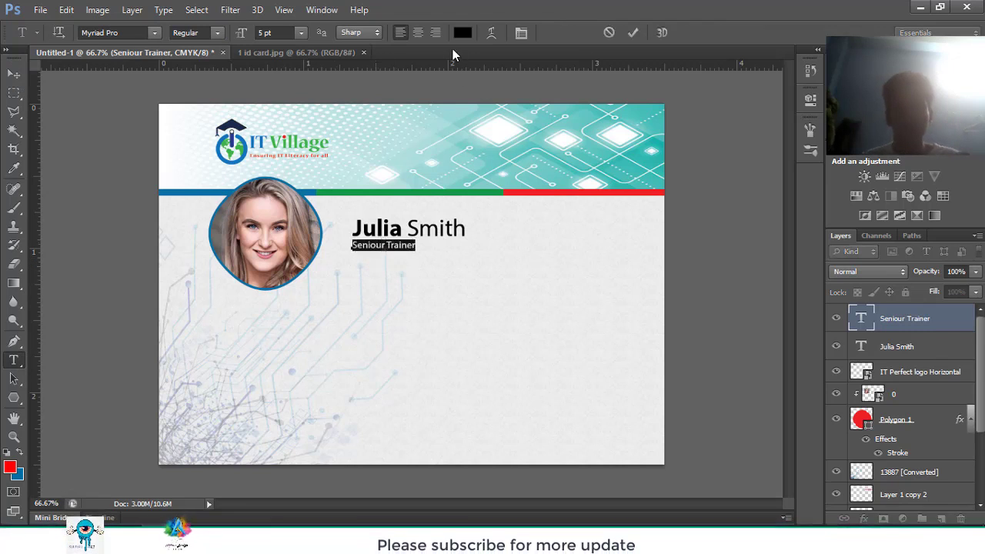
pyautogui.click(462, 33)
pyautogui.click(343, 191)
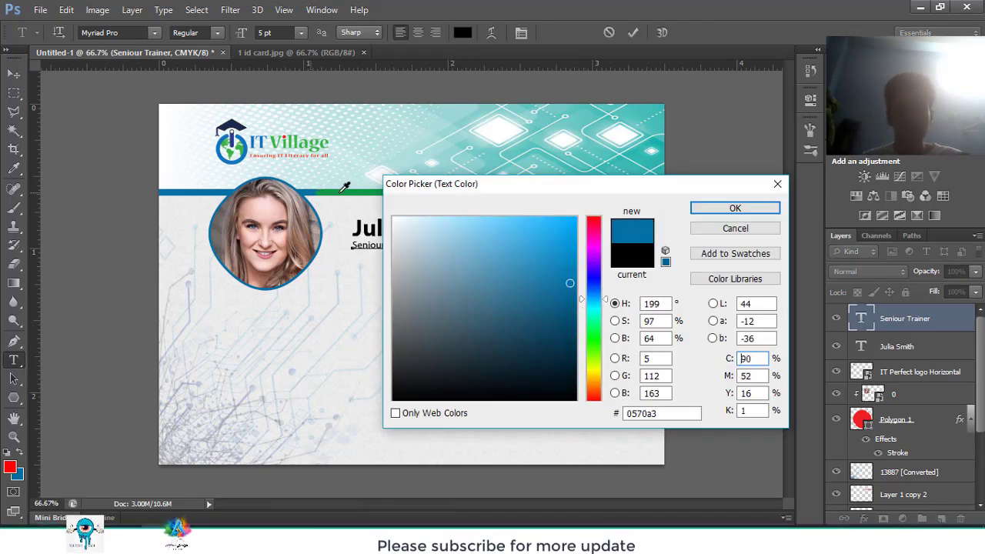
pyautogui.click(732, 207)
pyautogui.hotkey('ctrl', 'h')
pyautogui.hotkey('ctrl', 'Return')
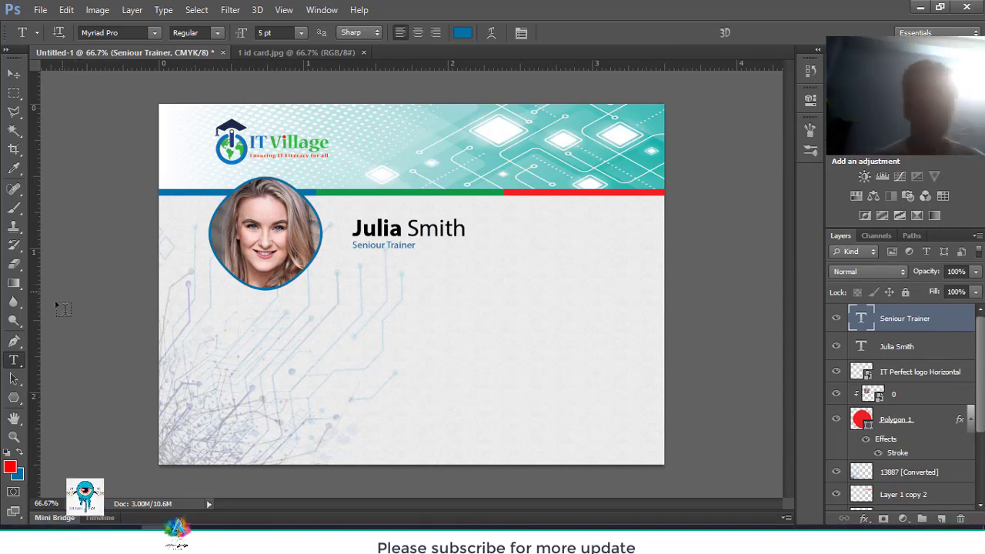
# Step: Type the 'ID No' line with the cardholder's ID number below the portrait
pyautogui.click(238, 335)
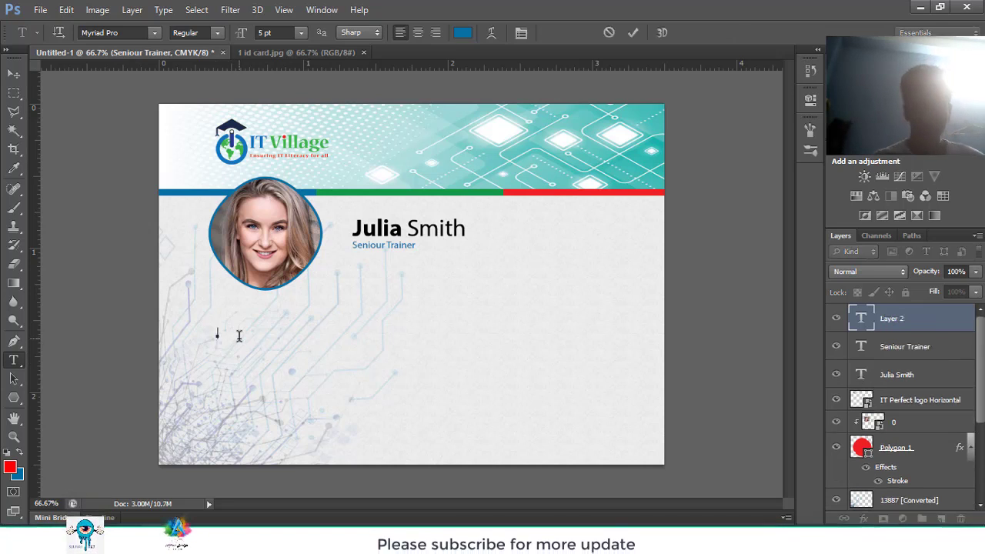
pyautogui.write('IDNo')
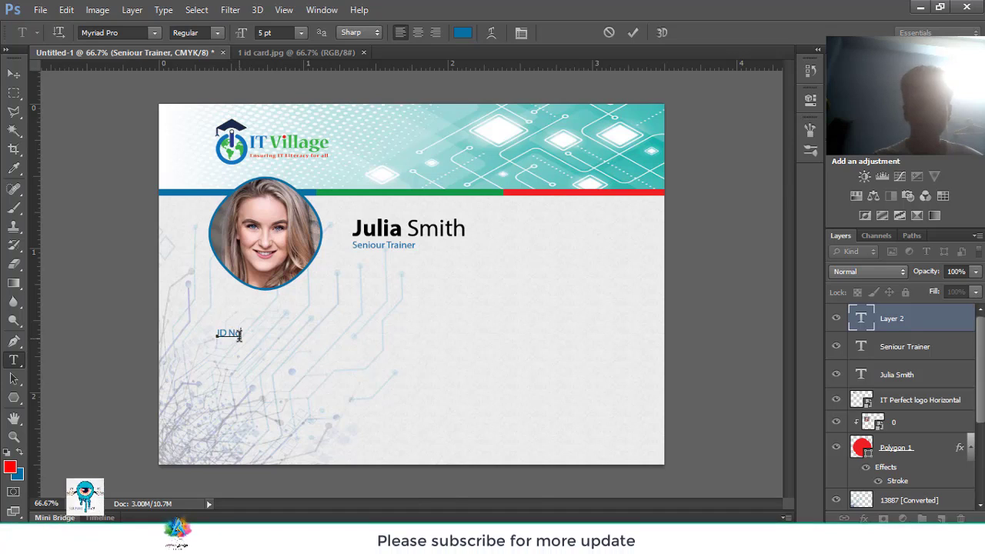
pyautogui.write(':')
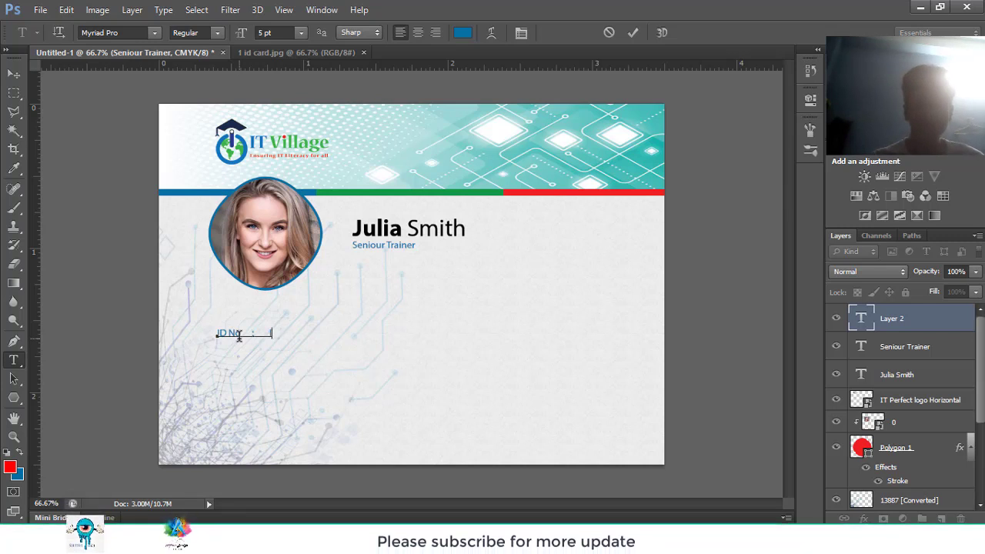
pyautogui.write(' -')
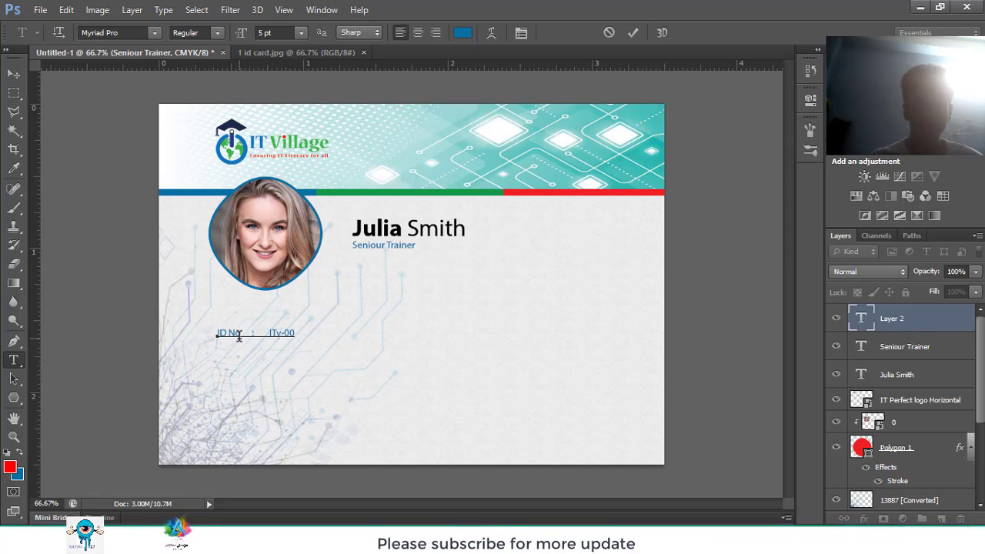
pyautogui.write('1')
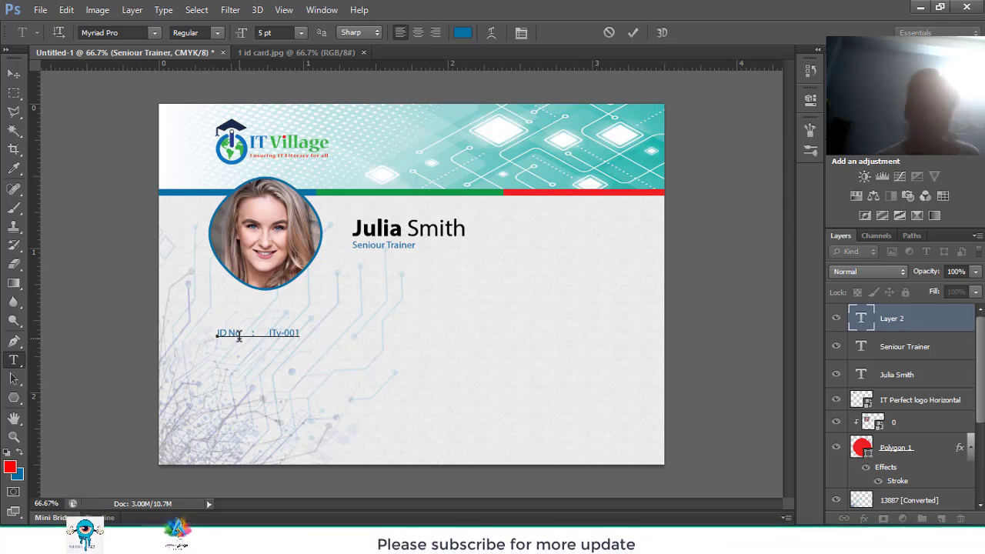
pyautogui.click(631, 32)
# Step: Set the whole ID line's text colour to black 000000
pyautogui.click(254, 333)
pyautogui.hotkey('ctrl', 'a')
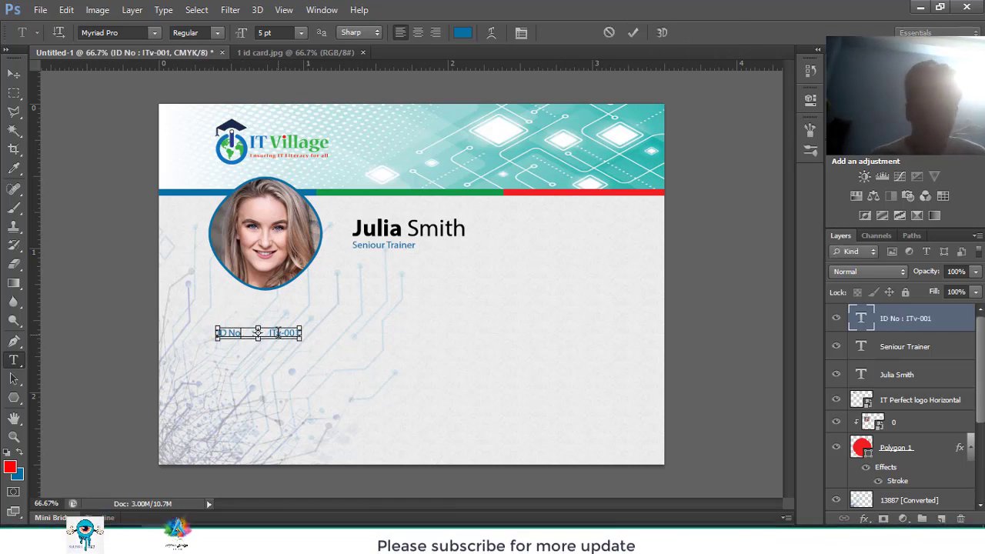
pyautogui.click(462, 33)
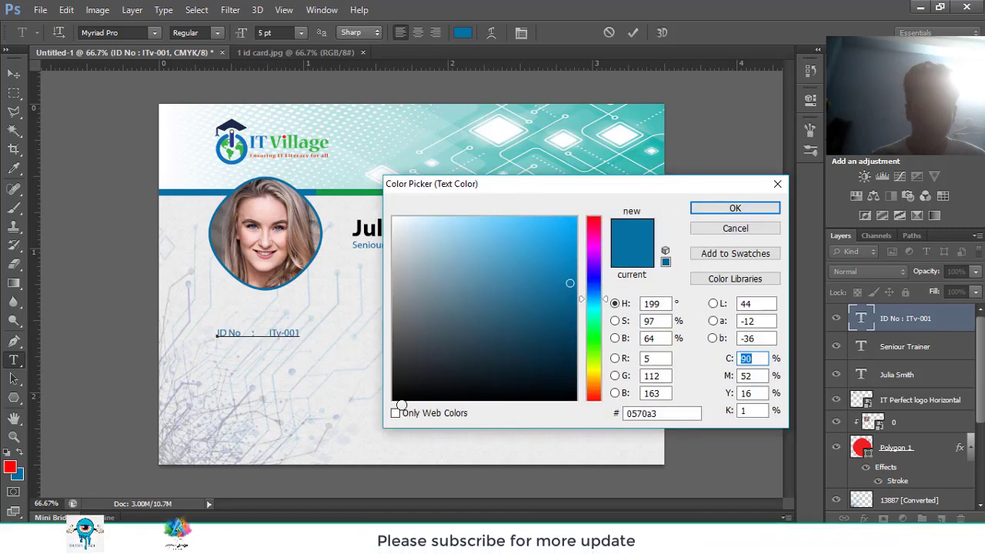
pyautogui.click(393, 399)
pyautogui.click(716, 208)
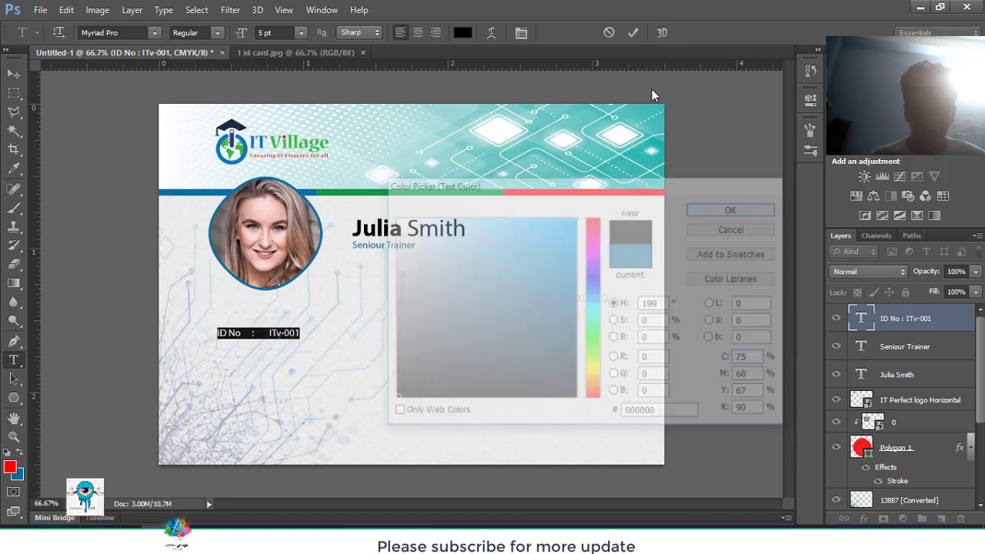
pyautogui.click(632, 32)
pyautogui.click(15, 74)
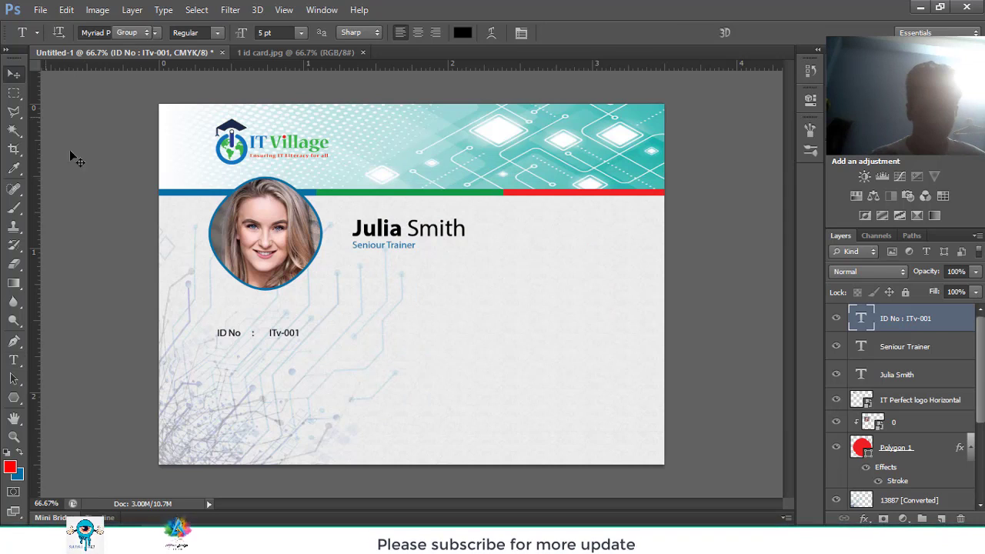
# Step: Duplicate the ID line below itself, then copy both rows into an aligned right-hand column
pyautogui.moveTo(281, 340); pyautogui.dragTo(280, 364)
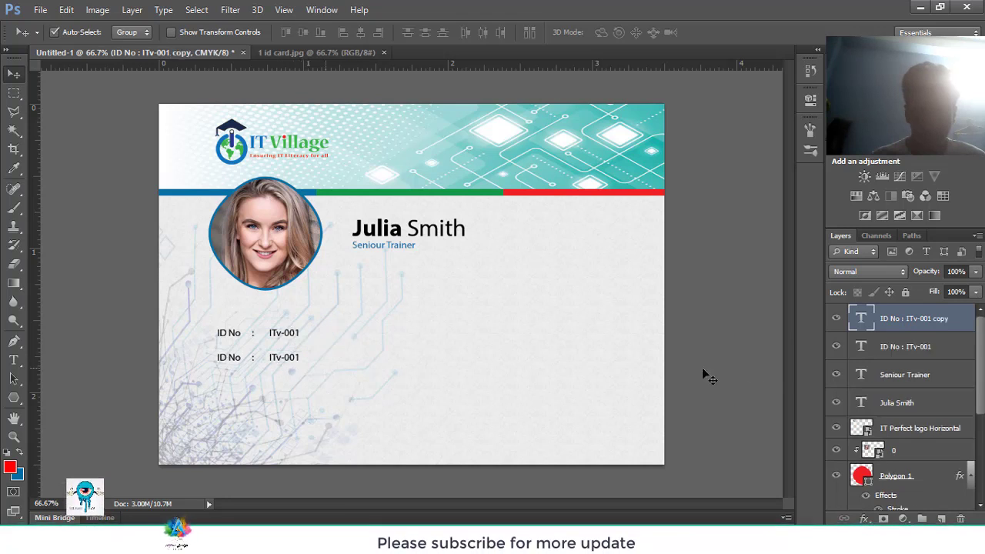
pyautogui.keyDown('shift'); pyautogui.click(887, 354); pyautogui.keyUp('shift')
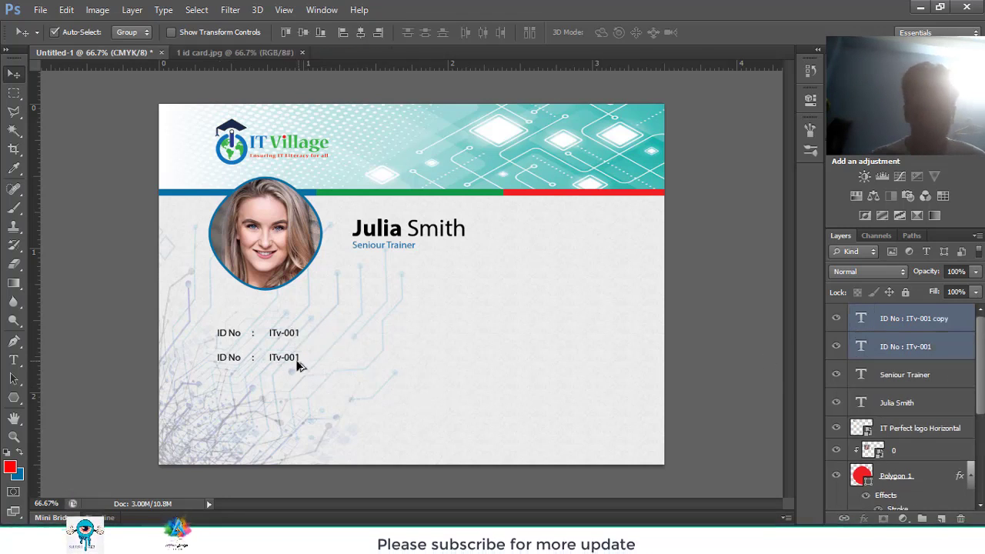
pyautogui.moveTo(290, 360); pyautogui.dragTo(482, 359)
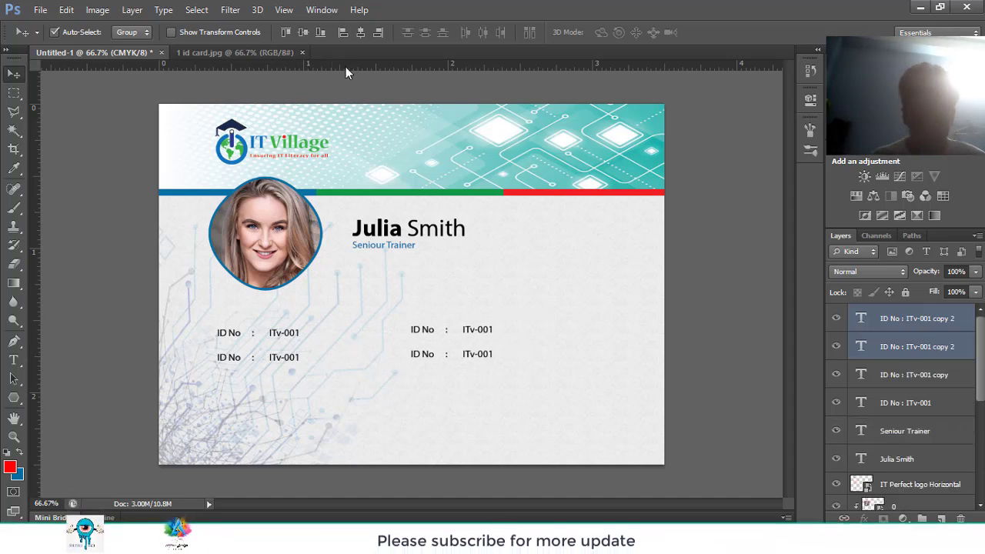
pyautogui.moveTo(363, 64)
pyautogui.mouseDown()
pyautogui.moveTo(363, 290)
pyautogui.moveTo(375, 329)
pyautogui.mouseUp()
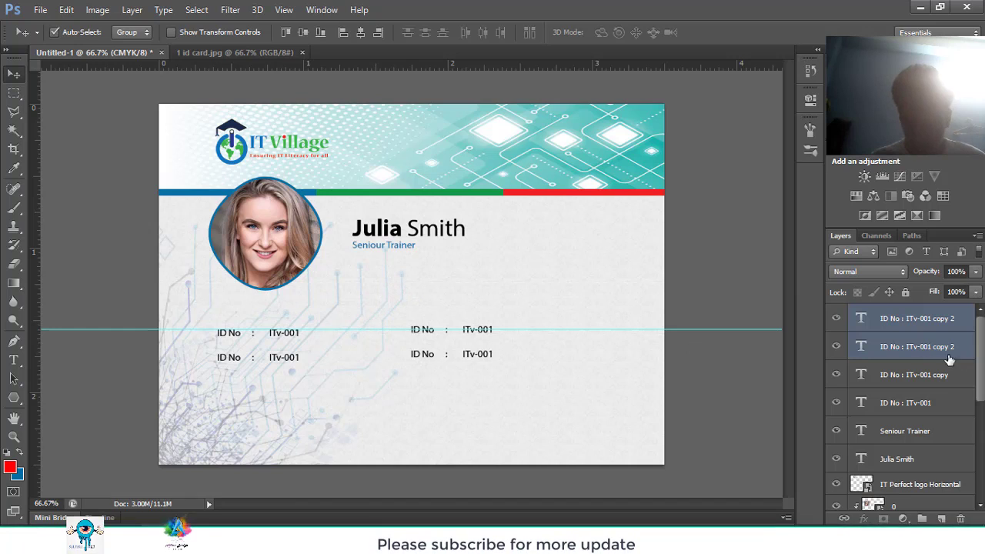
pyautogui.press('Down')
pyautogui.press('Down')
pyautogui.press('Down')
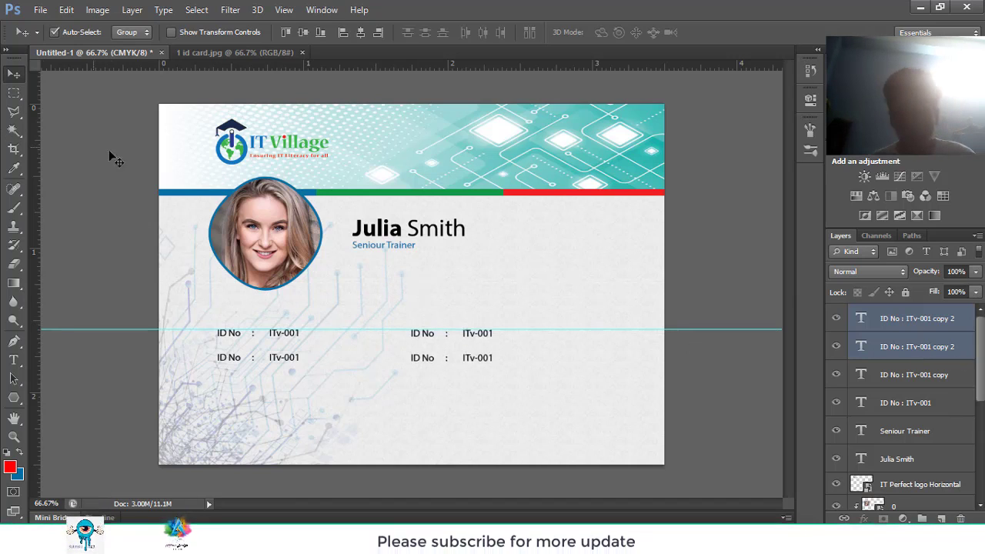
pyautogui.press('Left')
pyautogui.press('Left')
pyautogui.press('Left')
pyautogui.press('Left')
pyautogui.press('Left')
pyautogui.press('Left')
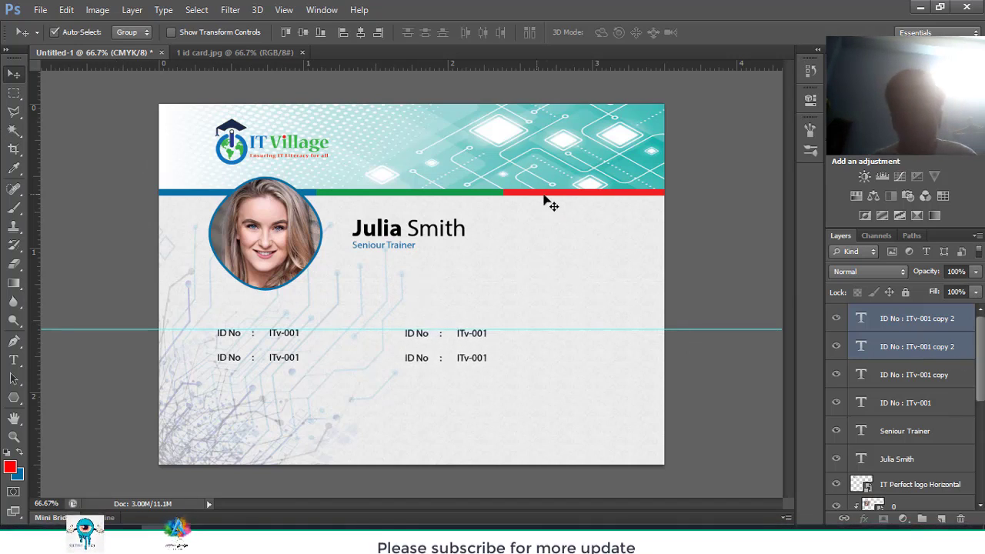
pyautogui.press('Left')
pyautogui.press('Left')
pyautogui.press('Left')
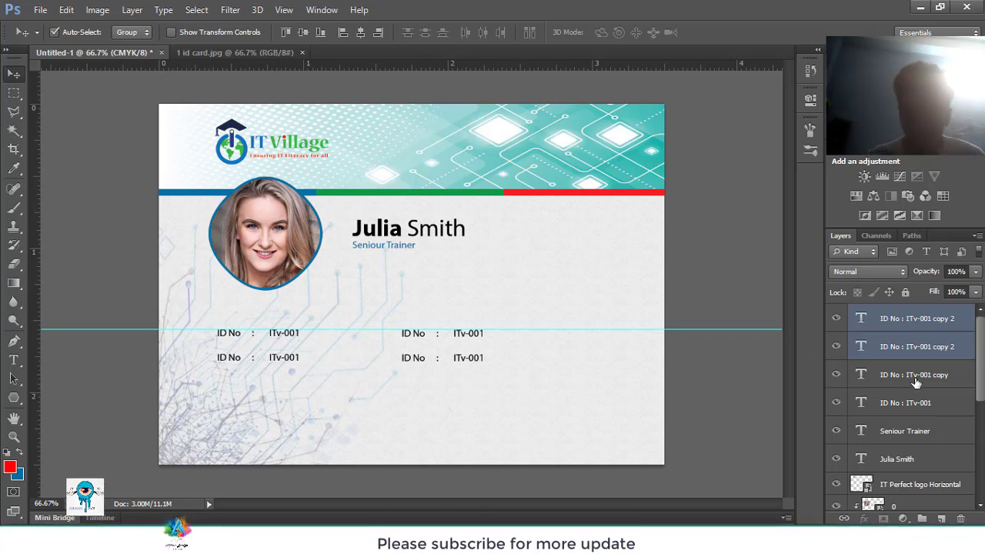
# Step: Change the second left line to 'Phone' with a phone number, then remove the guide
pyautogui.click(16, 362)
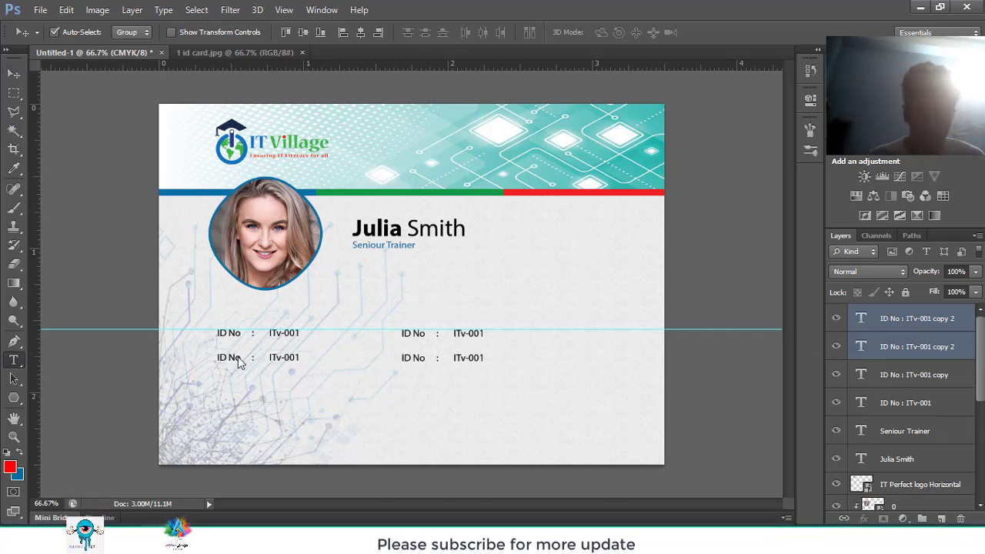
pyautogui.click(268, 357)
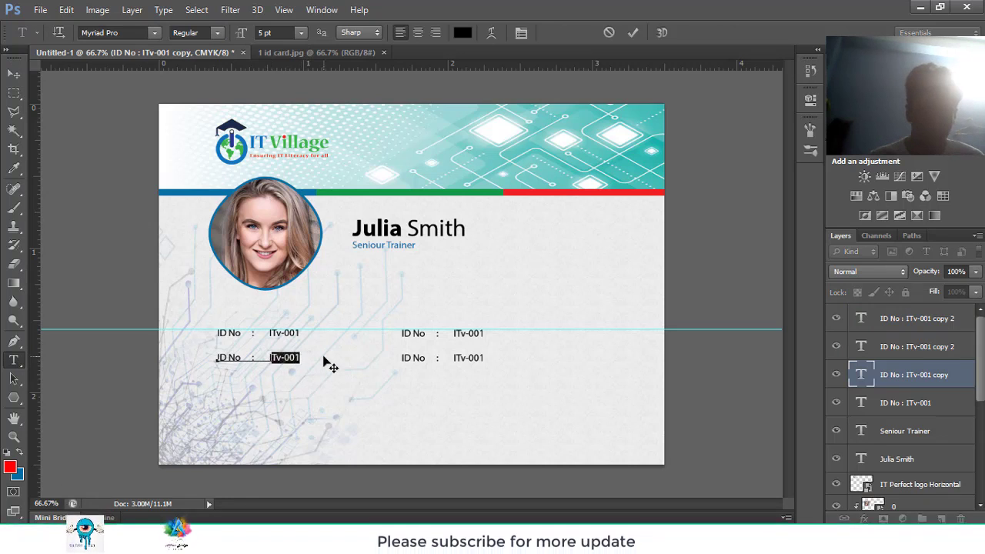
pyautogui.press('BackSpace')
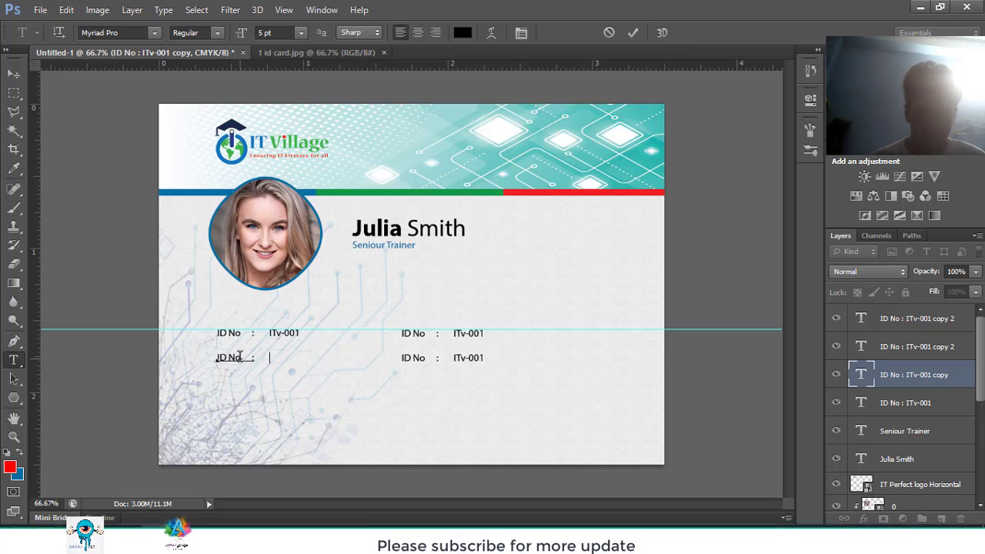
pyautogui.moveTo(221, 357); pyautogui.dragTo(227, 357)
pyautogui.write('+88')
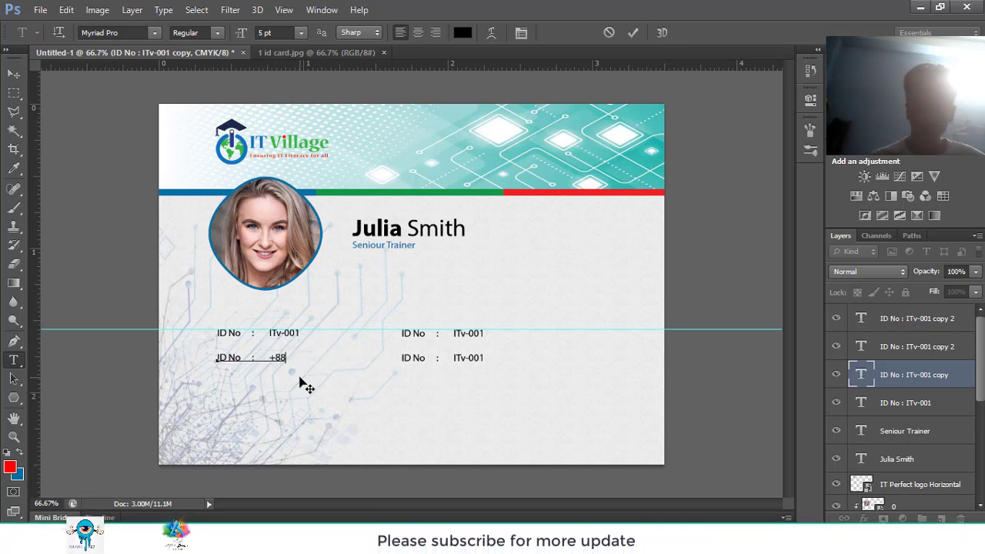
pyautogui.write('0')
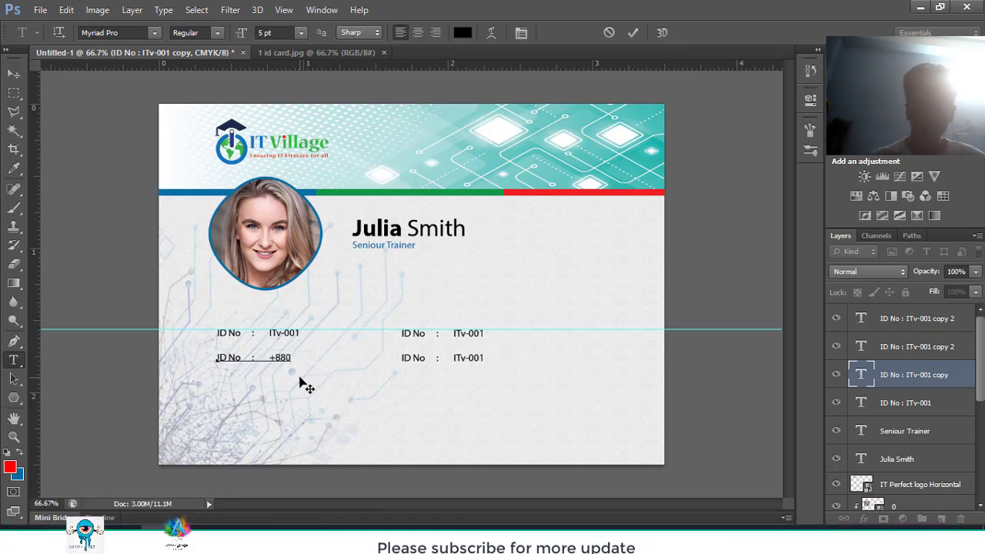
pyautogui.write(' 2')
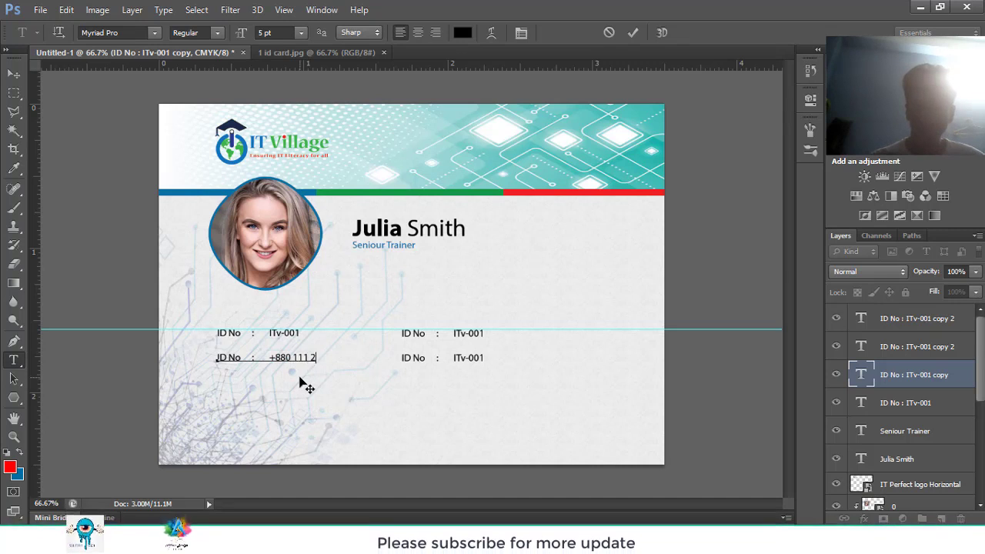
pyautogui.write('3')
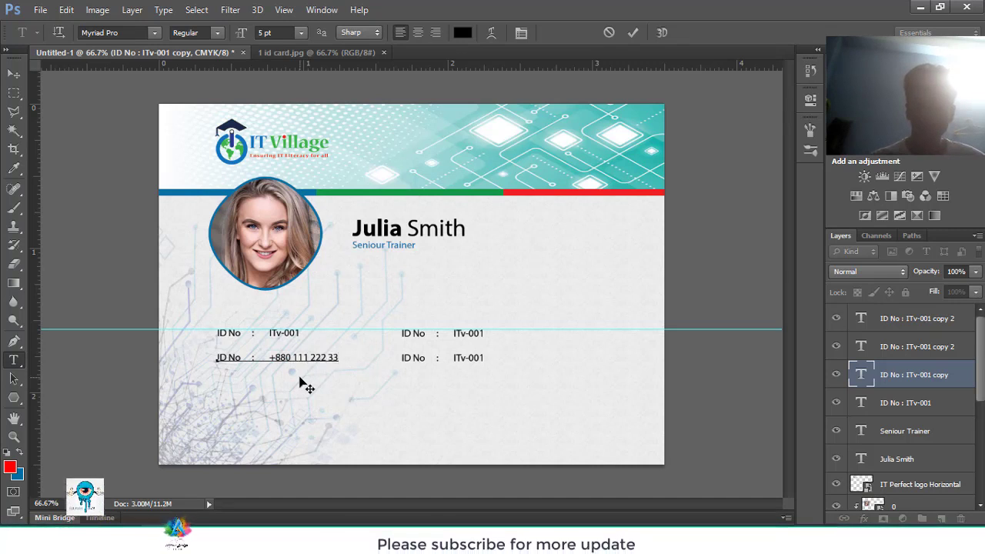
pyautogui.write('3')
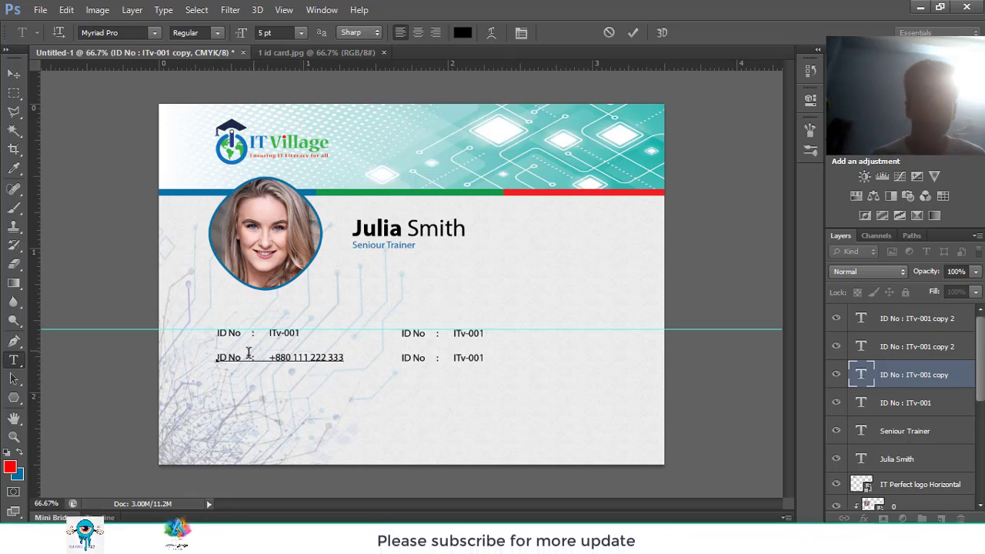
pyautogui.moveTo(239, 357); pyautogui.dragTo(196, 352)
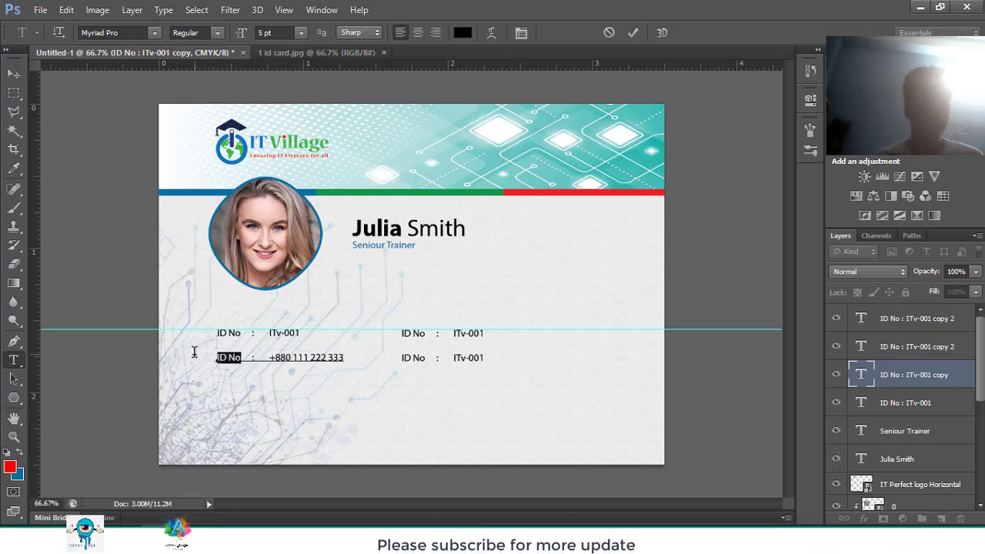
pyautogui.write('Pho')
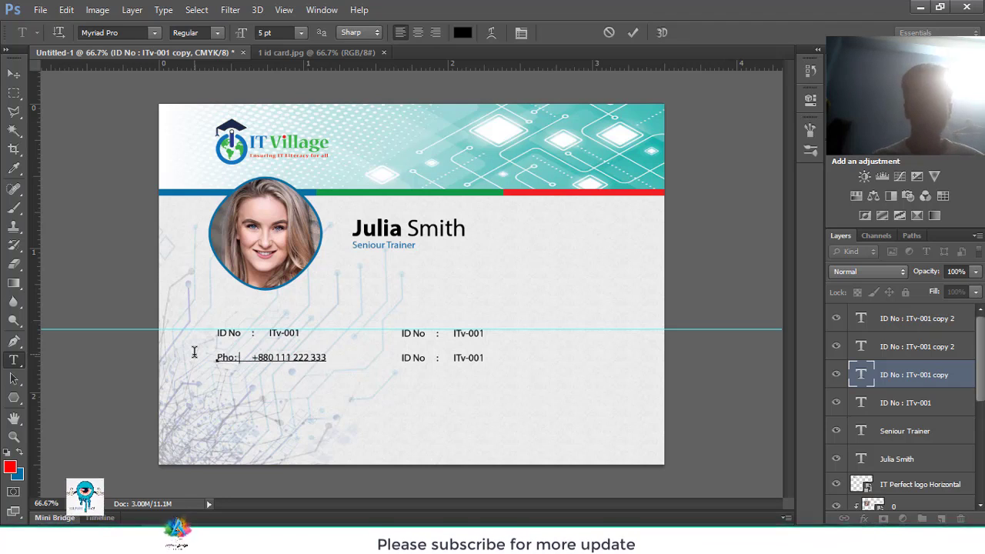
pyautogui.write('ne')
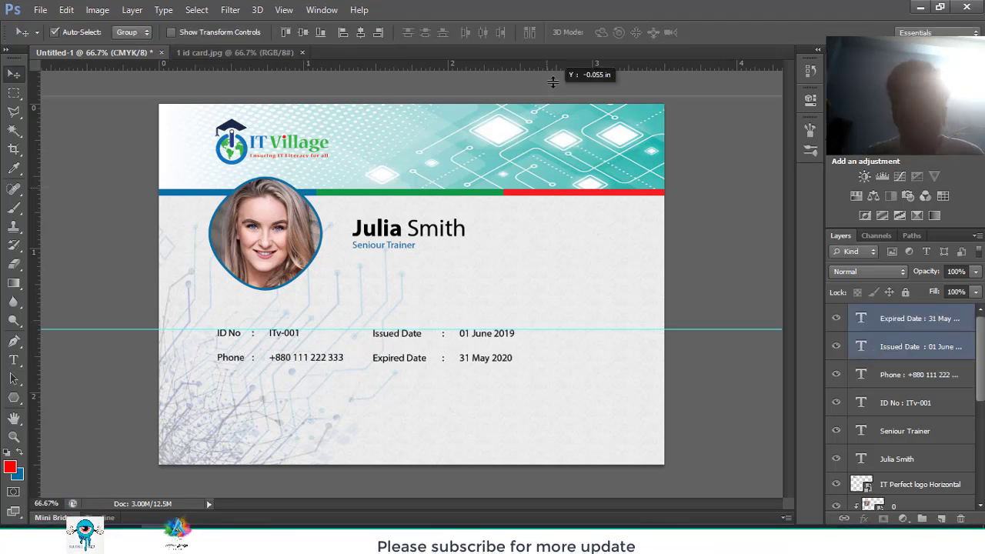
pyautogui.moveTo(552, 81); pyautogui.dragTo(552, 69)
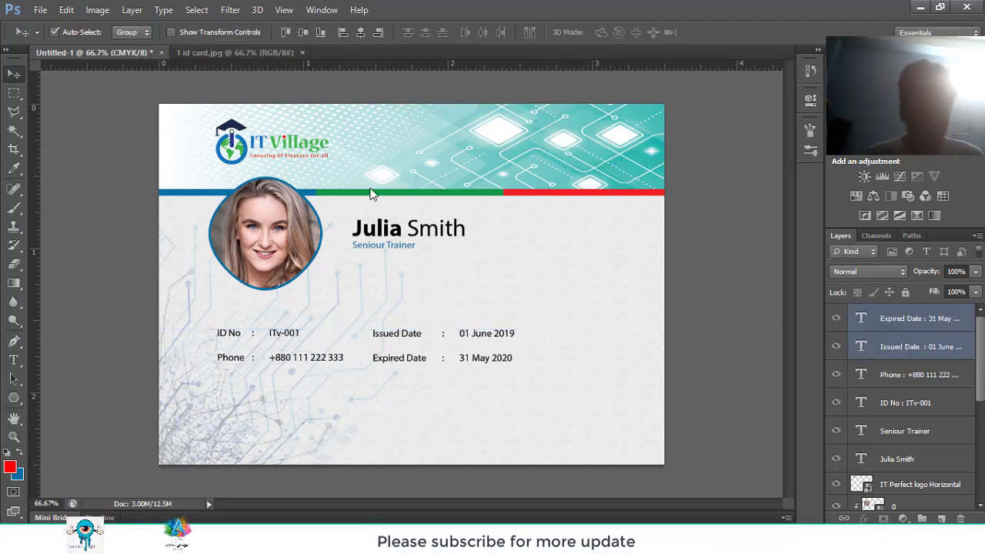
# Step: Draw a vertical line between the detail columns with a blue stroke and no fill
pyautogui.click(17, 400)
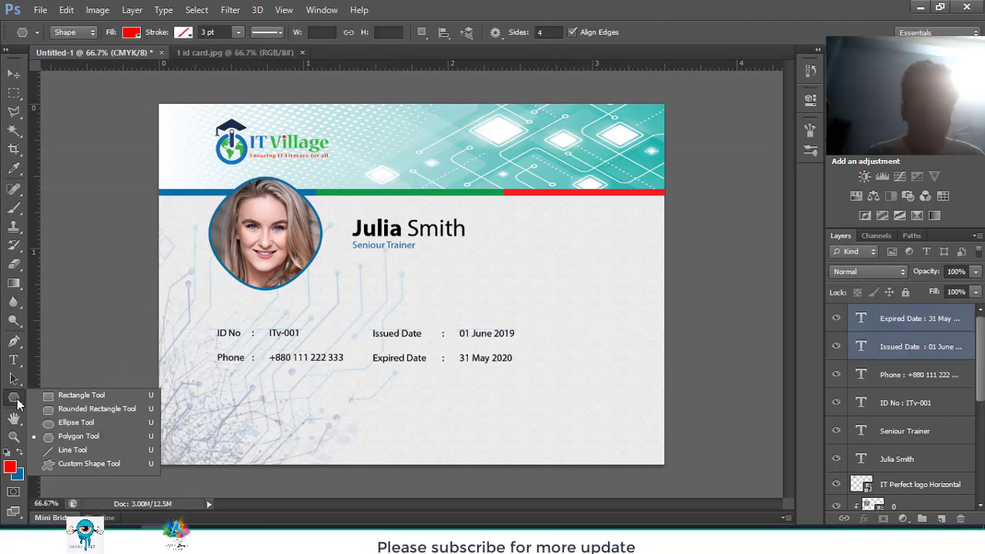
pyautogui.click(69, 450)
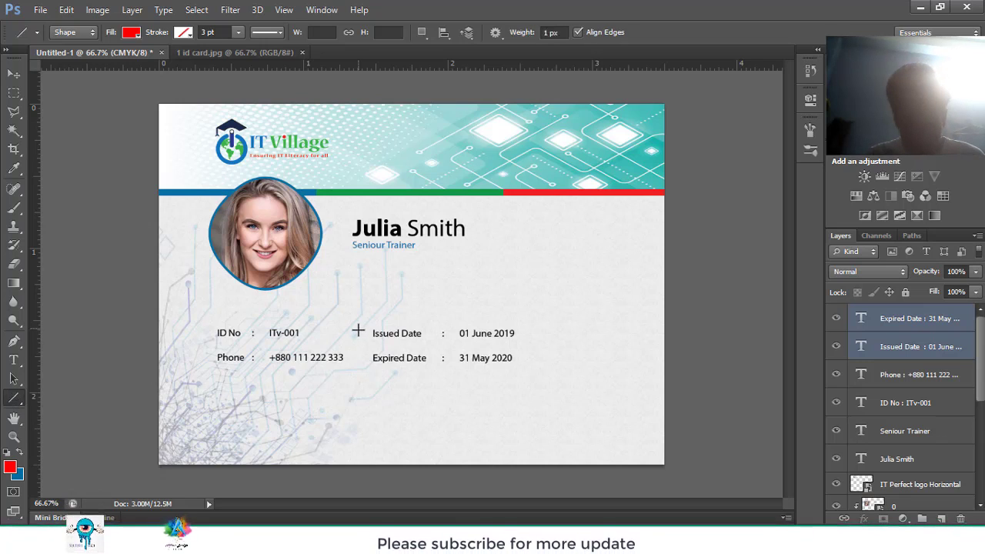
pyautogui.moveTo(358, 329); pyautogui.dragTo(358, 364)
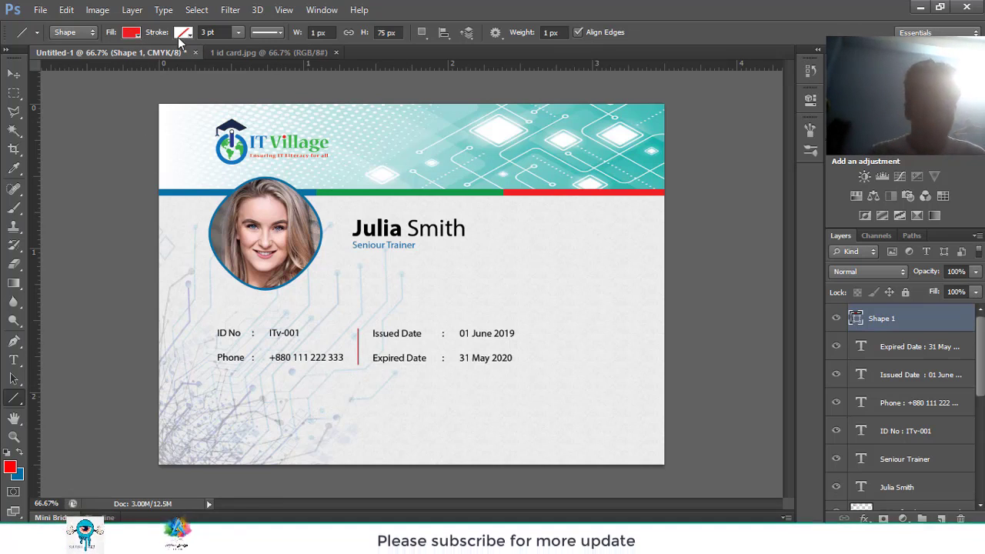
pyautogui.click(182, 32)
pyautogui.click(123, 101)
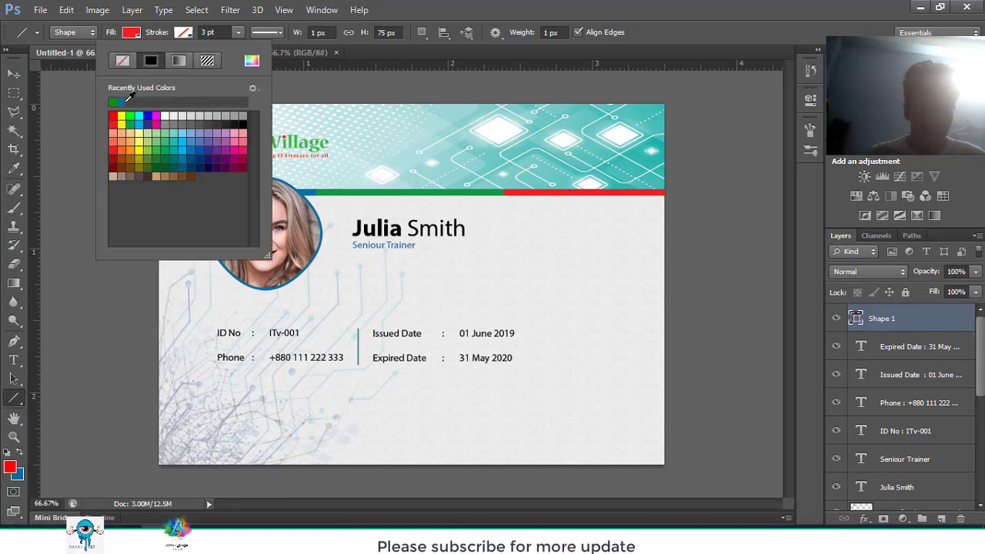
pyautogui.click(283, 10)
pyautogui.click(136, 33)
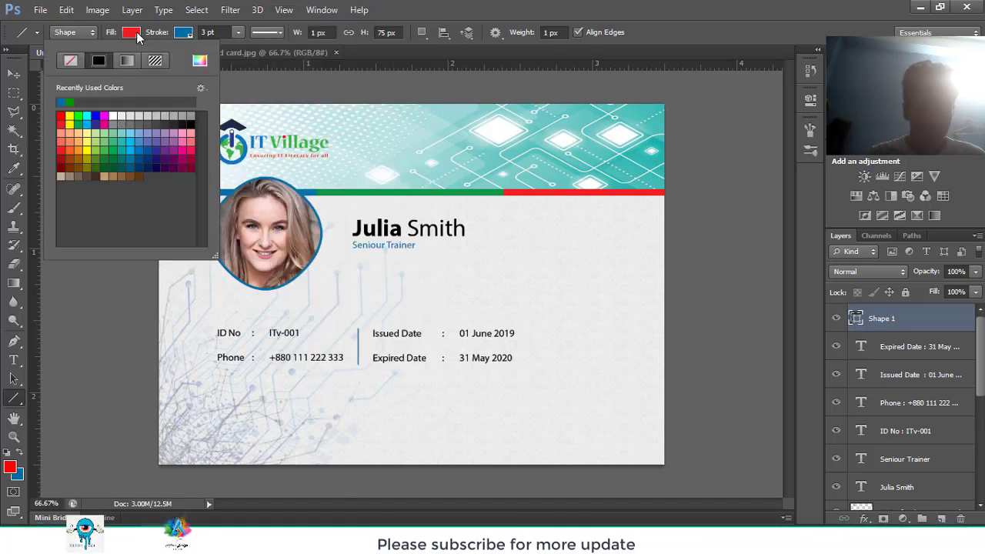
pyautogui.click(429, 5)
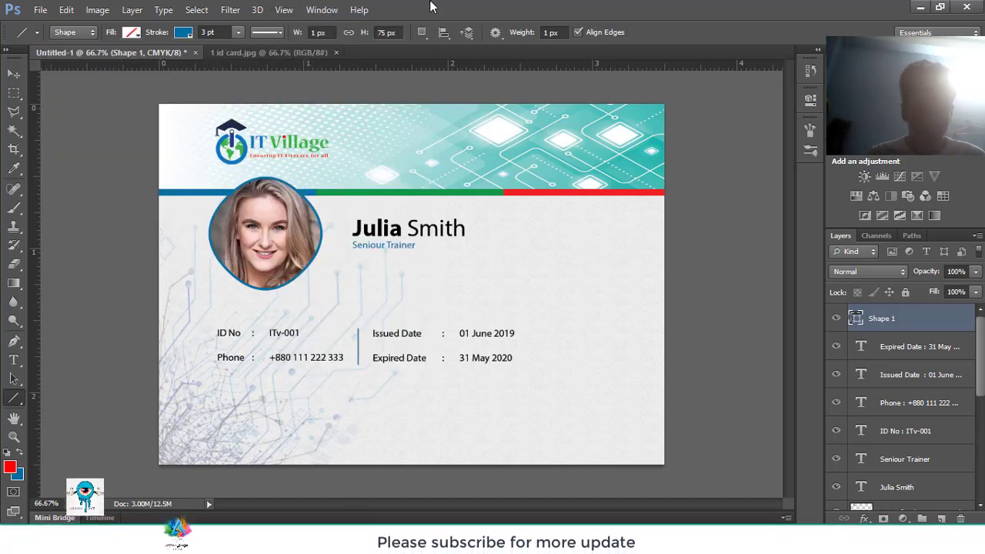
# Step: Start a horizontal line across the lower part of the card
pyautogui.press('v')
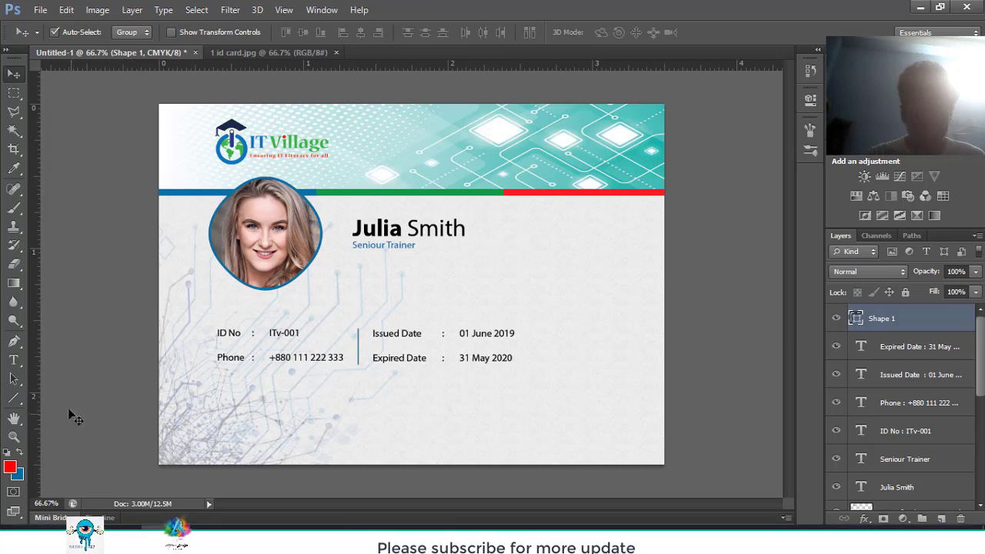
pyautogui.click(16, 400)
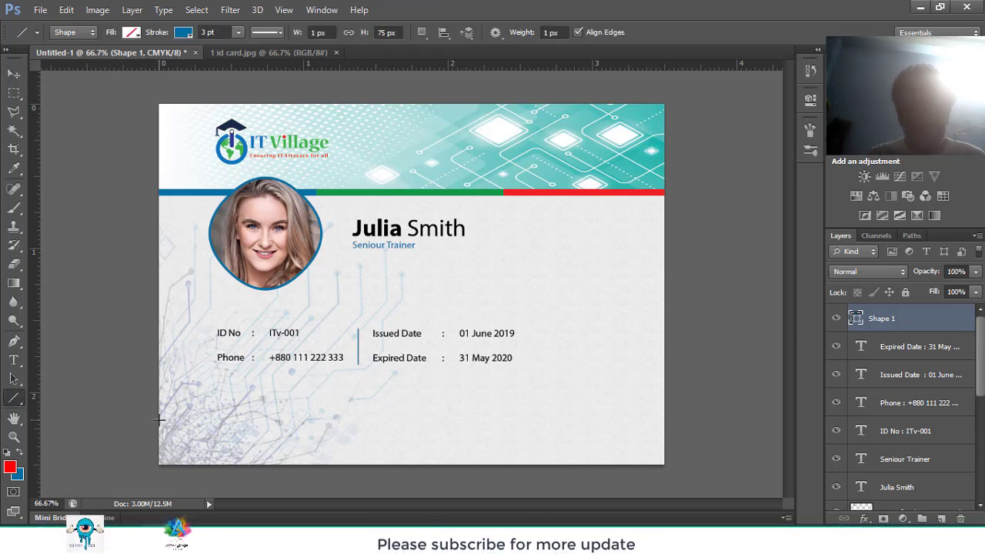
pyautogui.moveTo(159, 418); pyautogui.dragTo(668, 416)
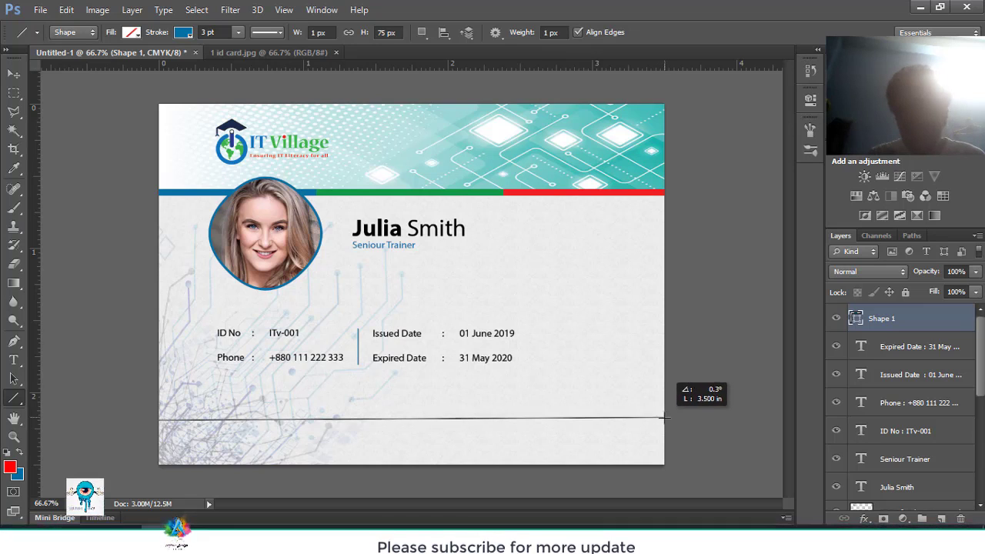
# Step: Level the horizontal line spanning the card near its bottom
pyautogui.moveTo(665, 416); pyautogui.dragTo(663, 419)
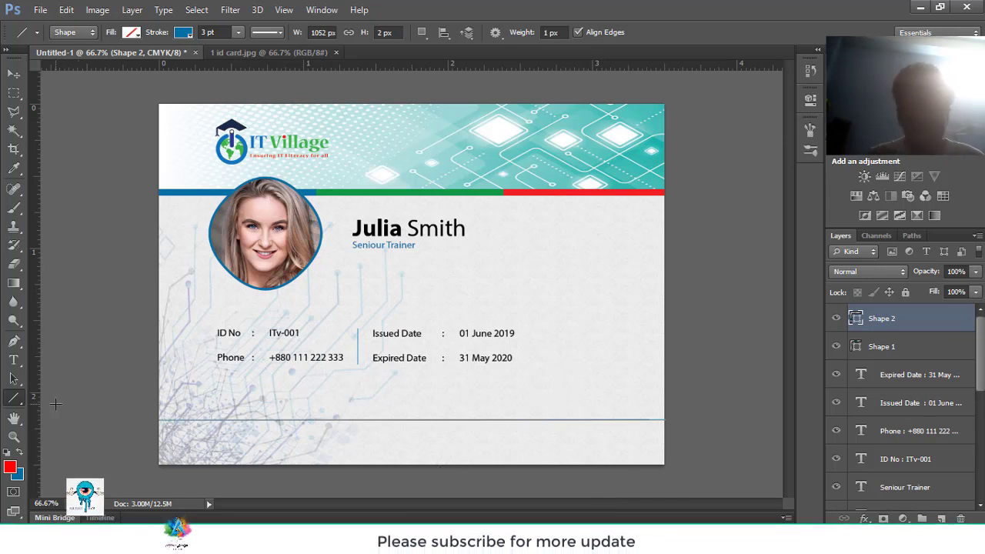
# Step: Add 'Director Signature' text at the lower right, sized to 4 pt
pyautogui.click(13, 360)
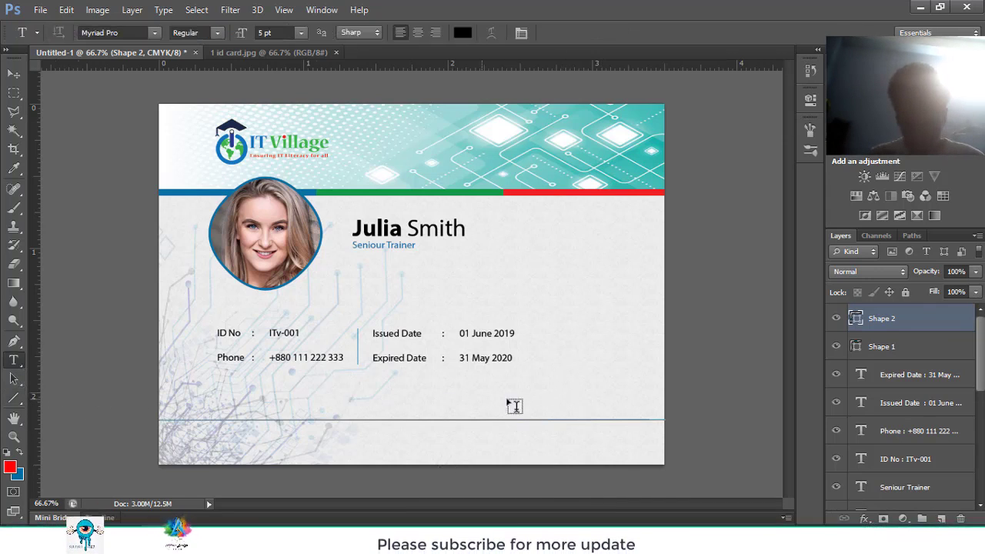
pyautogui.click(558, 375)
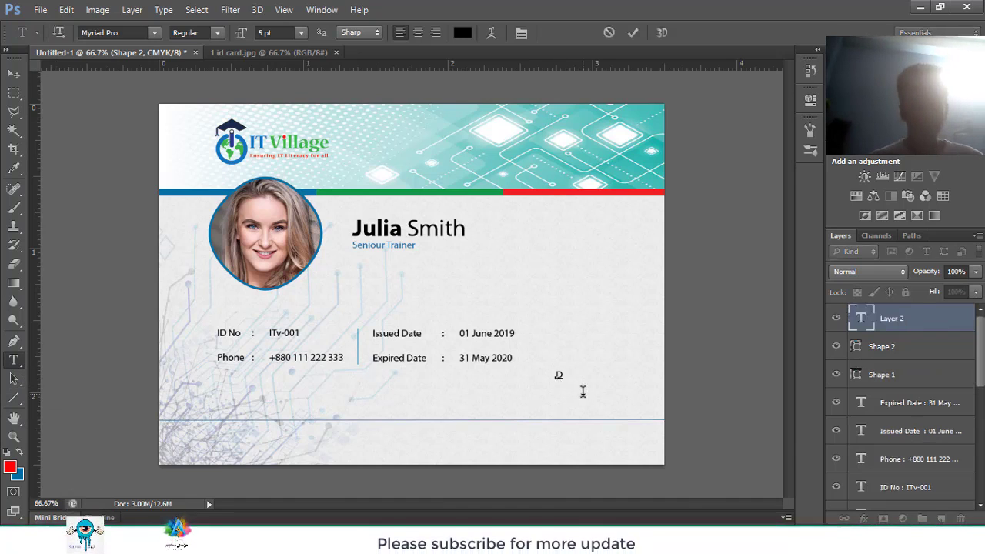
pyautogui.write('irector Sig')
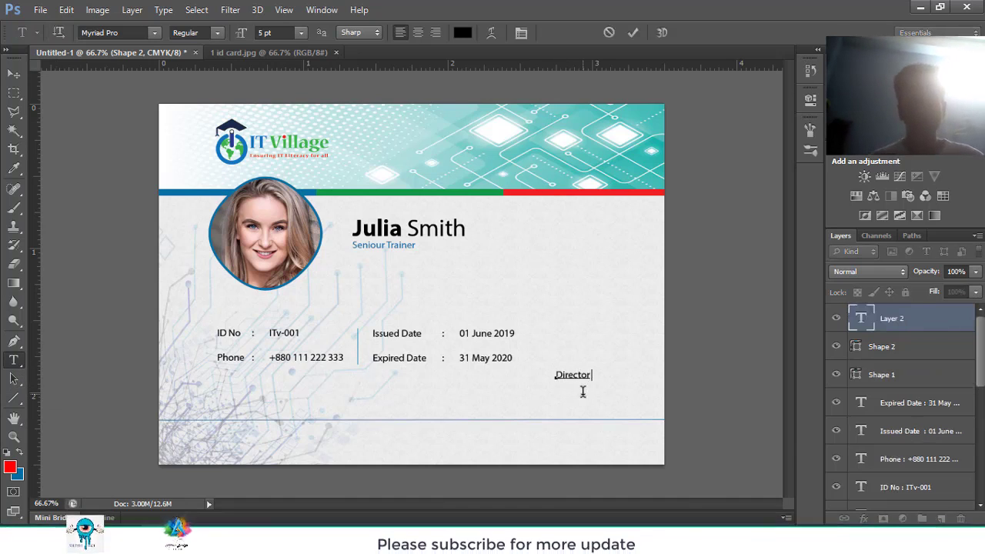
pyautogui.write('na')
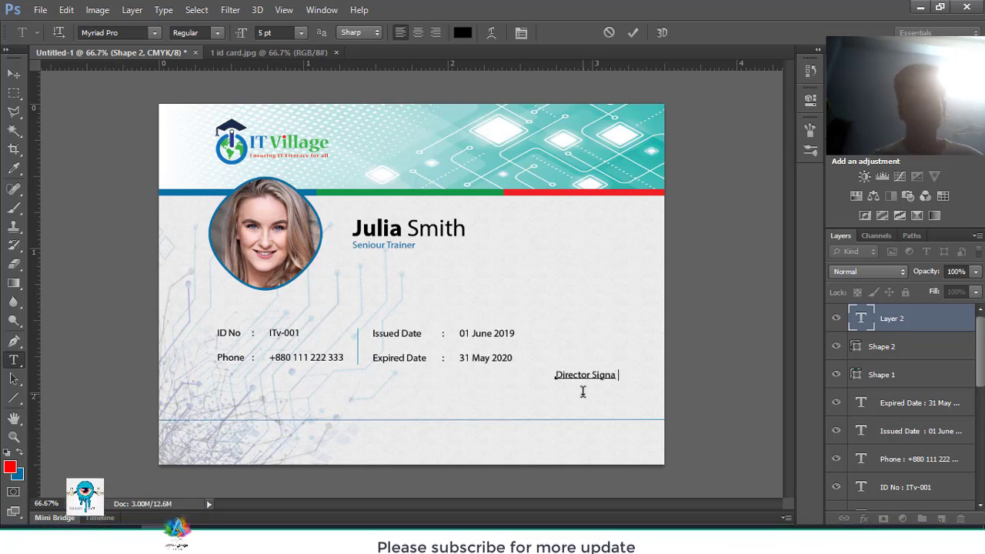
pyautogui.write('ture')
pyautogui.hotkey('ctrl', 'a')
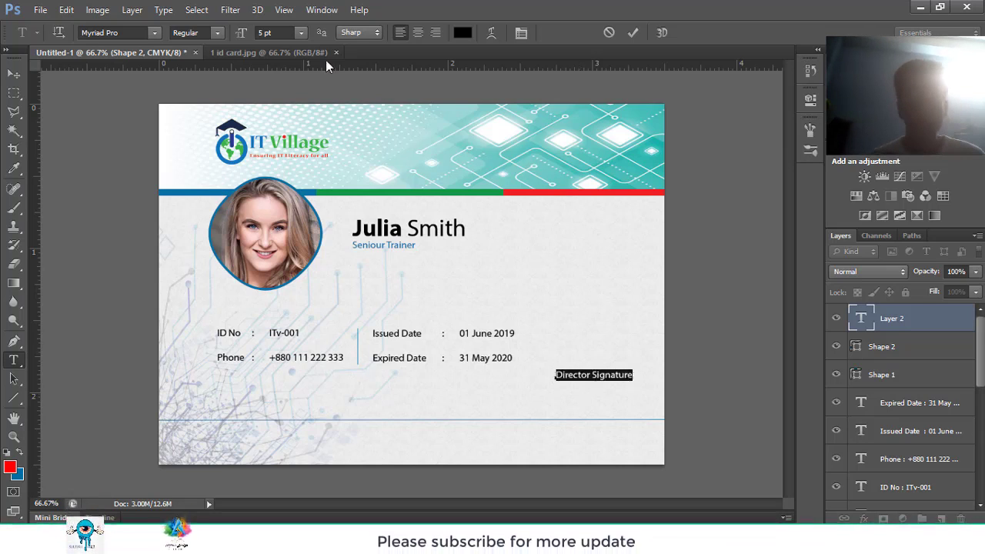
pyautogui.click(277, 32)
pyautogui.write('4')
pyautogui.press('Return')
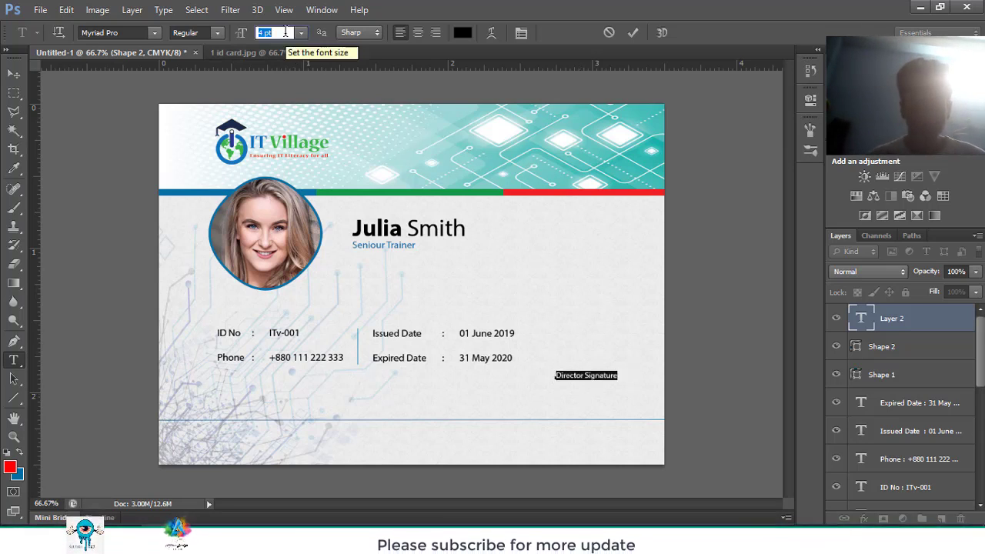
pyautogui.press('Up')
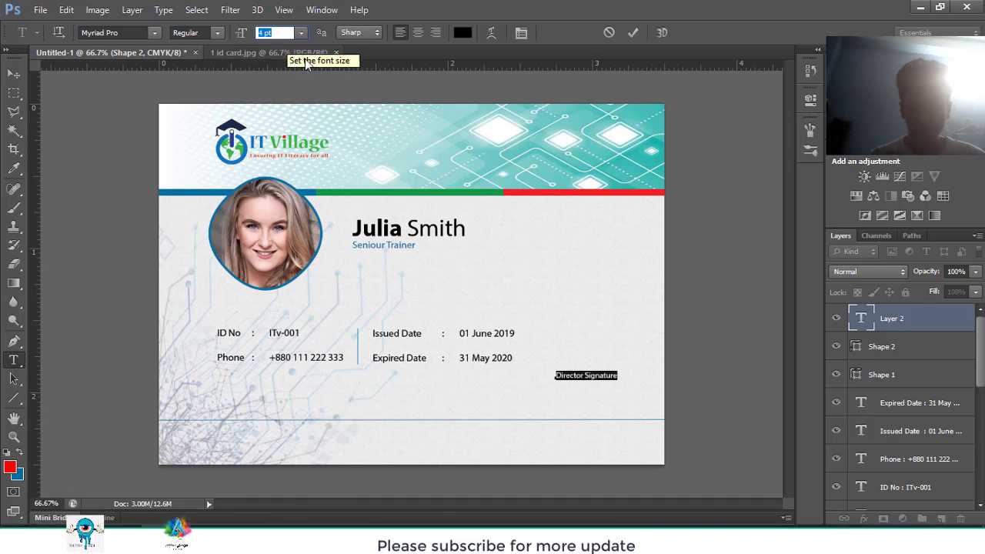
pyautogui.click(631, 35)
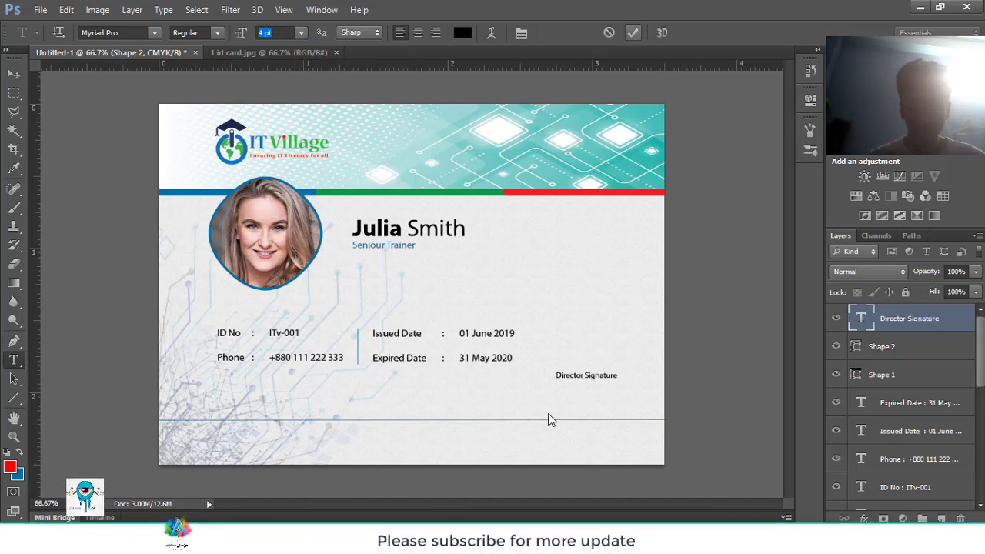
pyautogui.click(13, 398)
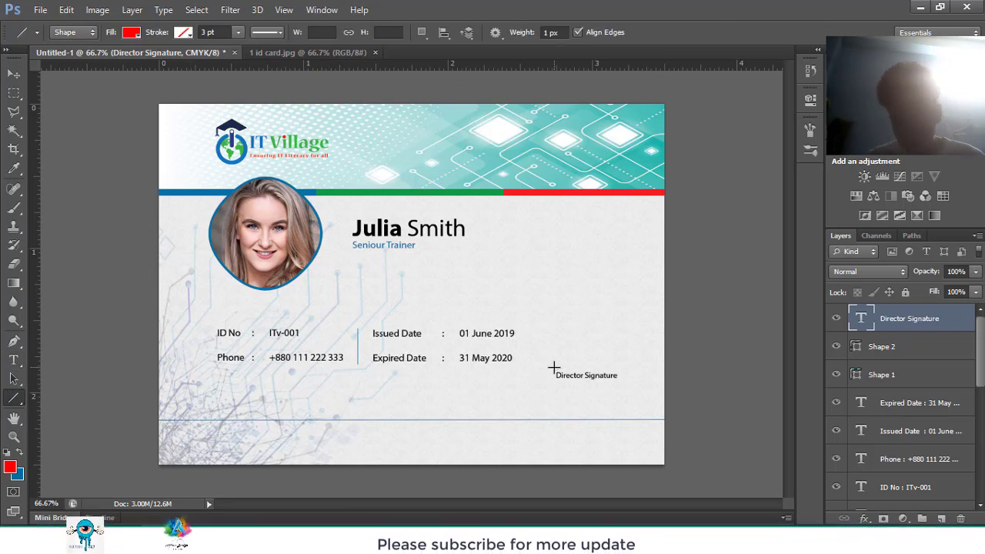
# Step: Draw a short signature line above 'Director Signature' with a blue stroke and no fill
pyautogui.moveTo(554, 368); pyautogui.dragTo(620, 368)
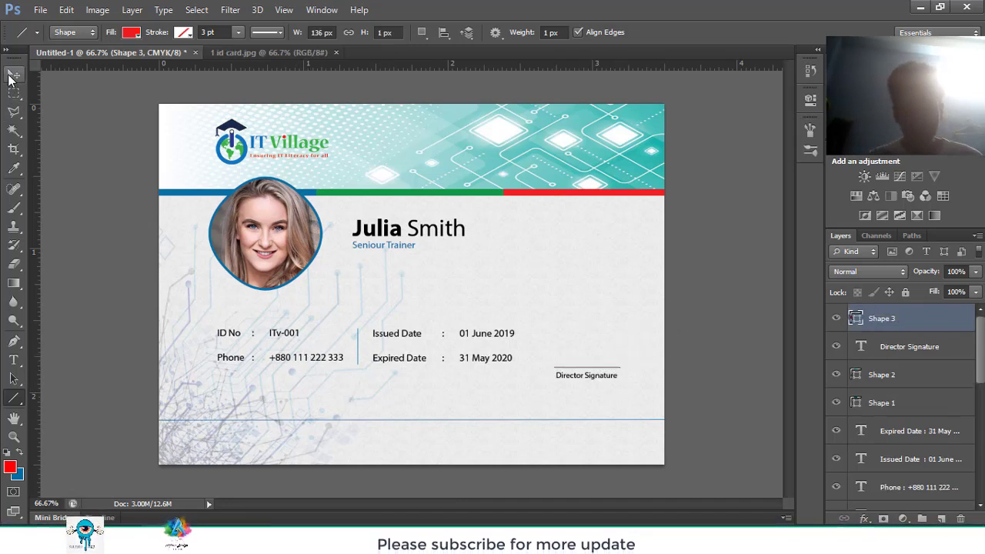
pyautogui.click(183, 32)
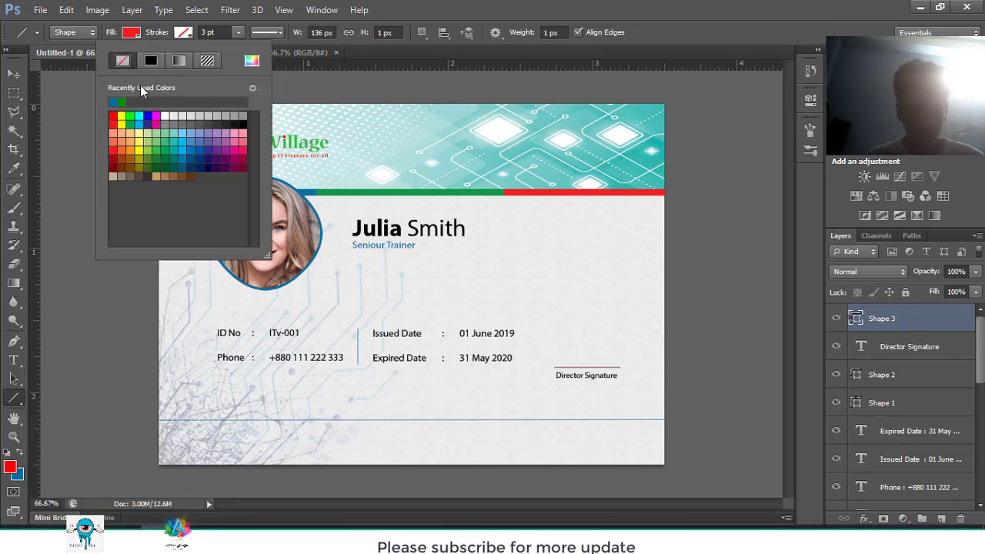
pyautogui.click(114, 99)
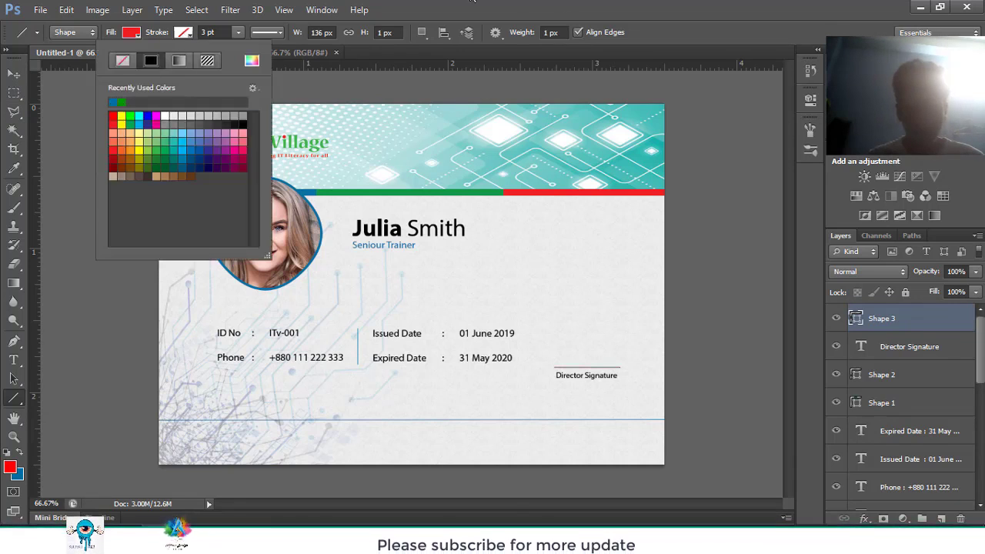
pyautogui.click(131, 32)
pyautogui.click(70, 60)
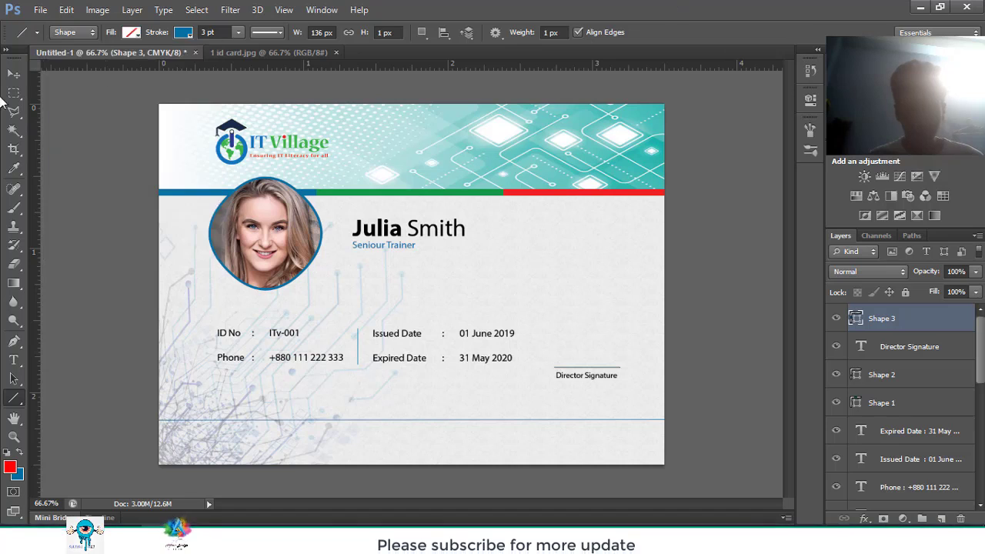
pyautogui.click(15, 74)
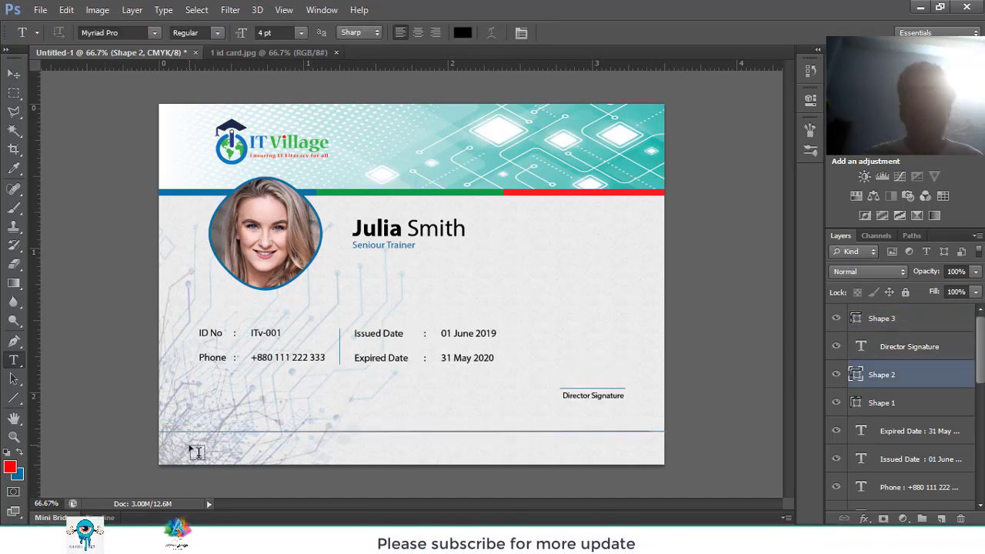
# Step: Type a footer at the card's bottom-left with the street address and 'Mobile :' phone number
pyautogui.click(185, 443)
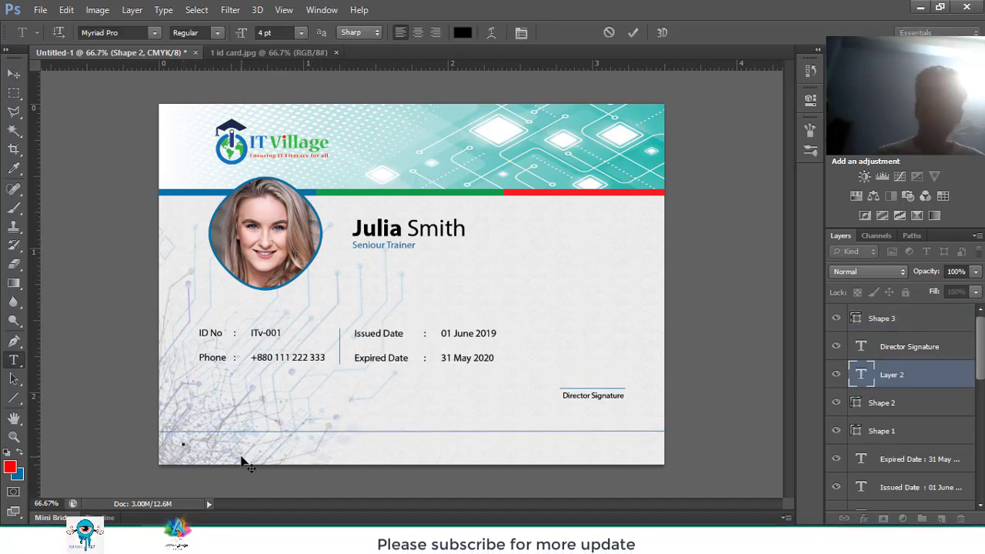
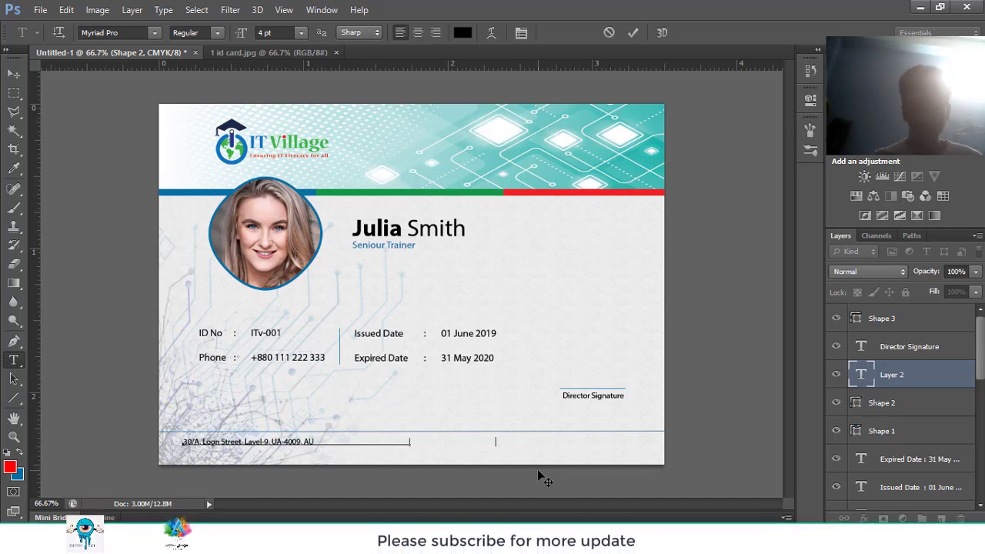
pyautogui.write('Mobile')
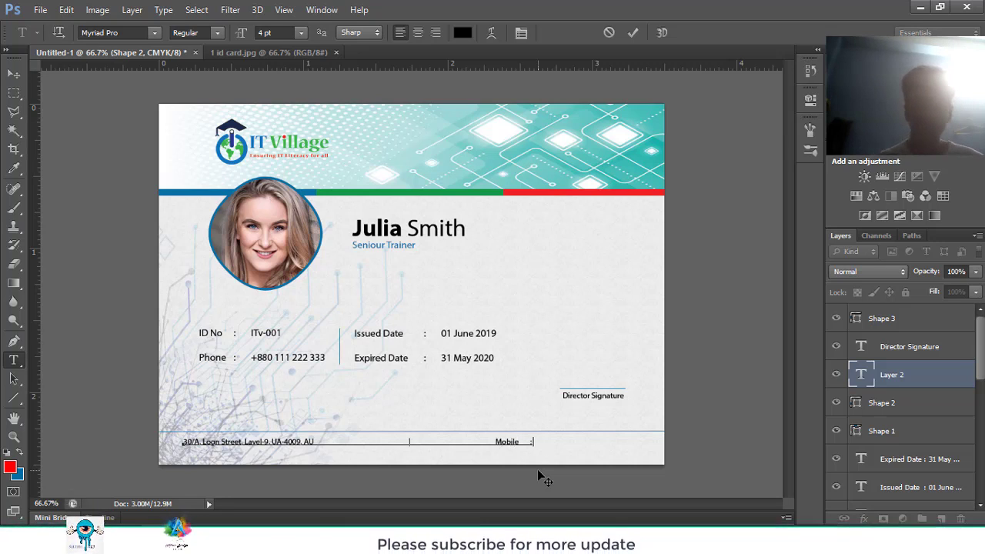
pyautogui.write(':      ')
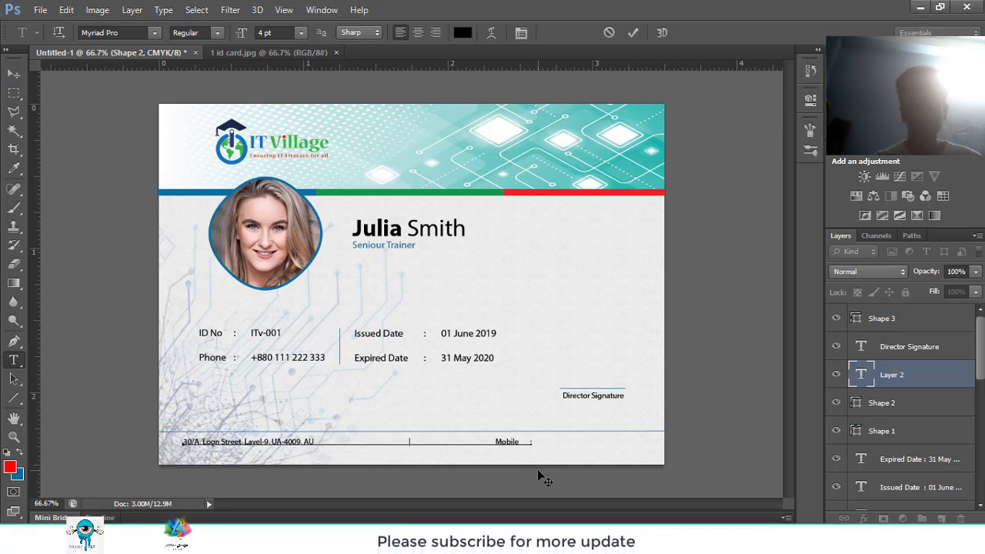
pyautogui.write('+')
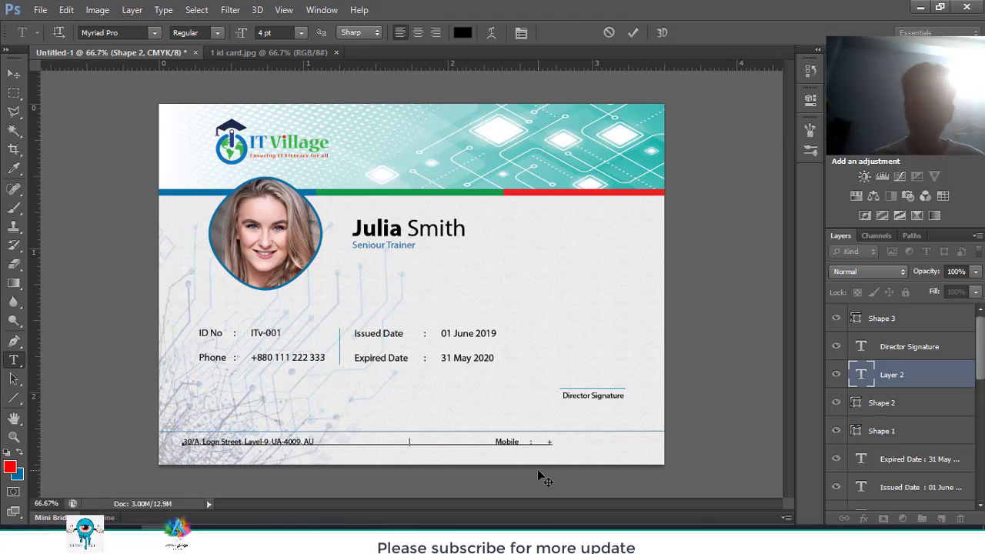
pyautogui.write('888')
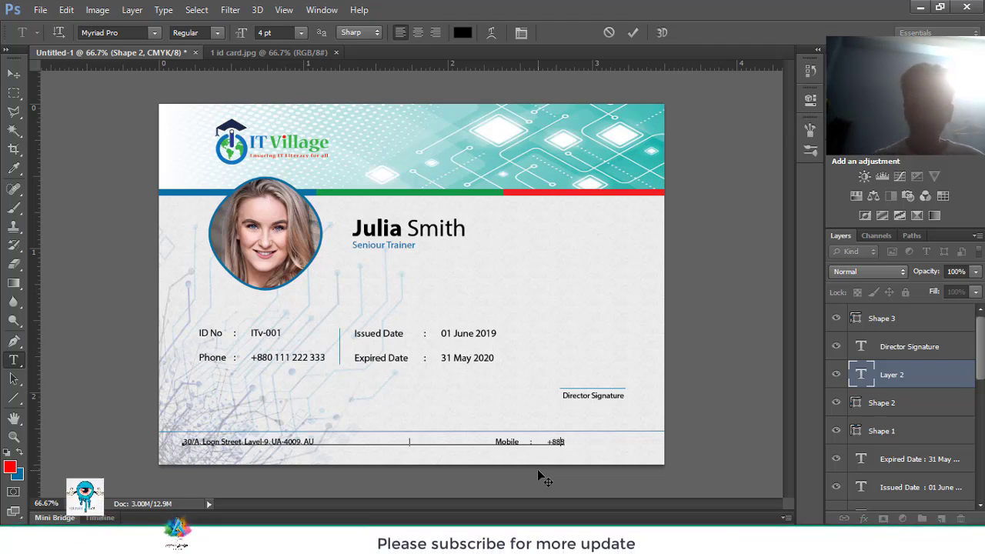
pyautogui.press('BackSpace')
pyautogui.write('0')
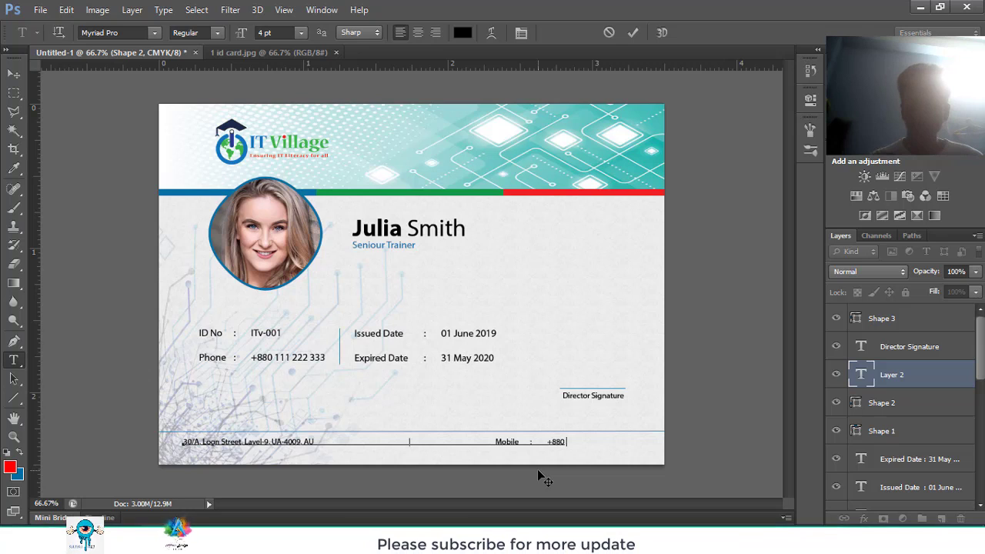
pyautogui.write(' 111 2')
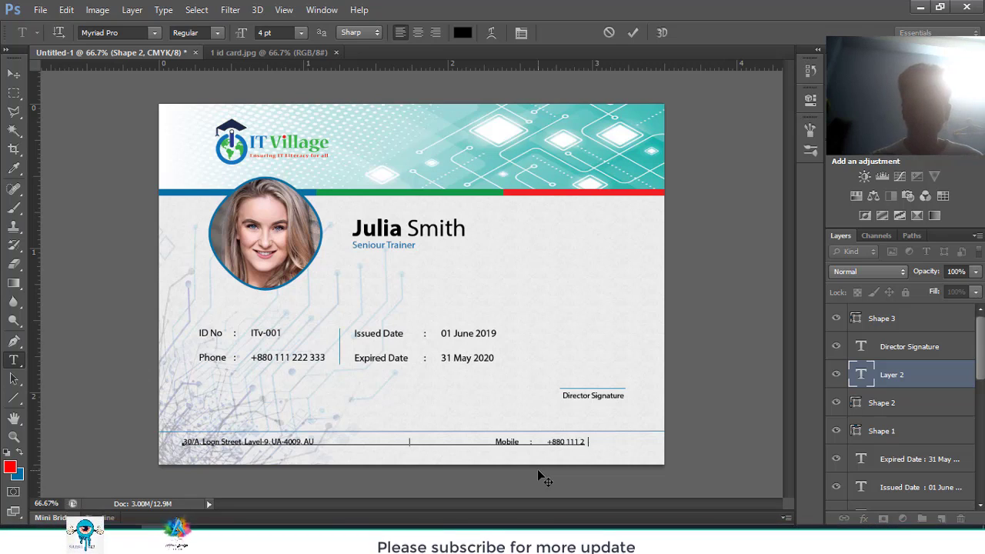
pyautogui.write('22 333')
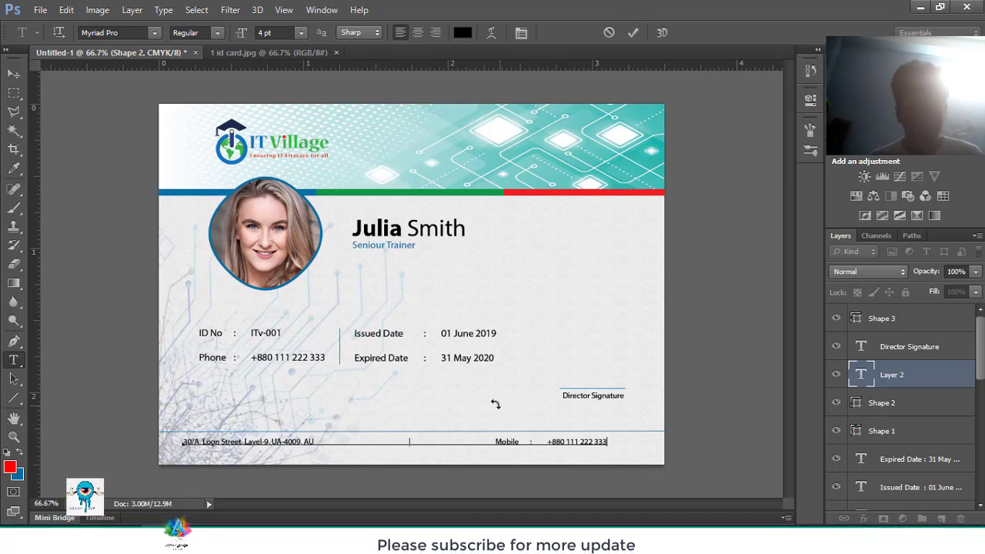
# Step: Resize the whole footer text to 5 pt and commit it
pyautogui.hotkey('ctrl', 'a')
pyautogui.press('Up')
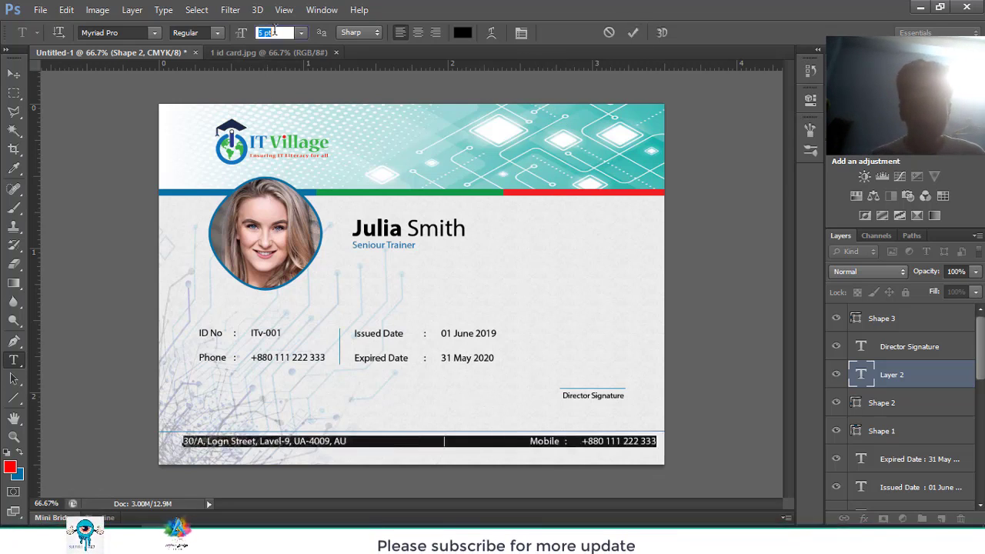
pyautogui.click(632, 32)
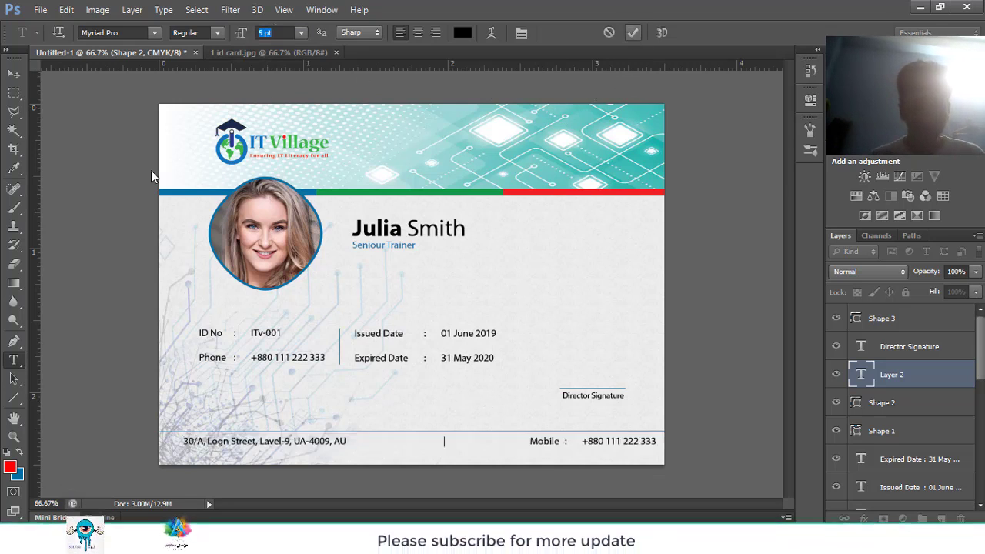
# Step: Nudge the footer text two steps down and three steps left within the bottom strip
pyautogui.press('v')
pyautogui.press('Down')
pyautogui.press('Down')
pyautogui.press('Down')
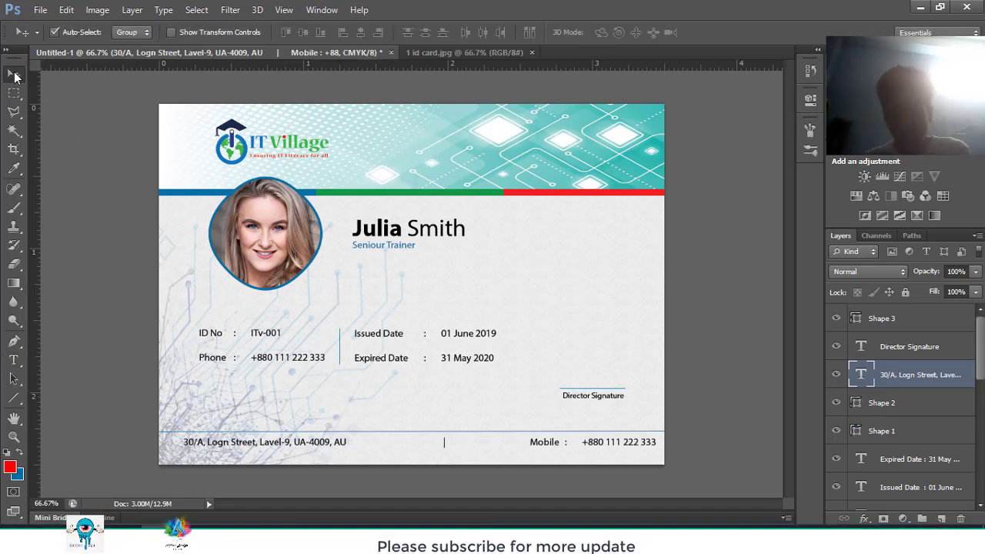
pyautogui.press('Down')
pyautogui.press('Down')
pyautogui.press('Down')
pyautogui.press('Down')
pyautogui.press('Down')
pyautogui.press('Down')
pyautogui.press('Left')
pyautogui.press('Left')
pyautogui.press('Left')
pyautogui.press('Left')
pyautogui.press('Left')
pyautogui.press('Left')
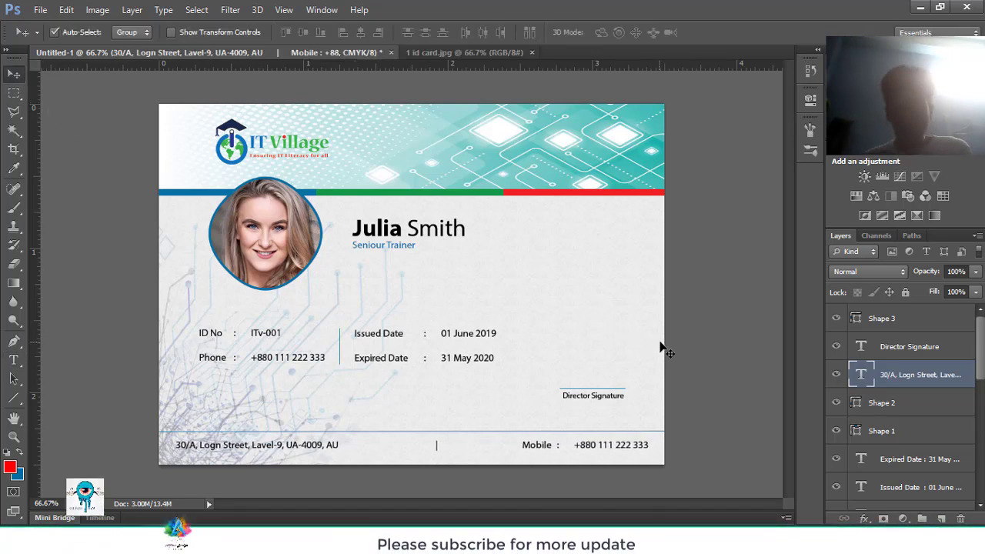
pyautogui.press('Left')
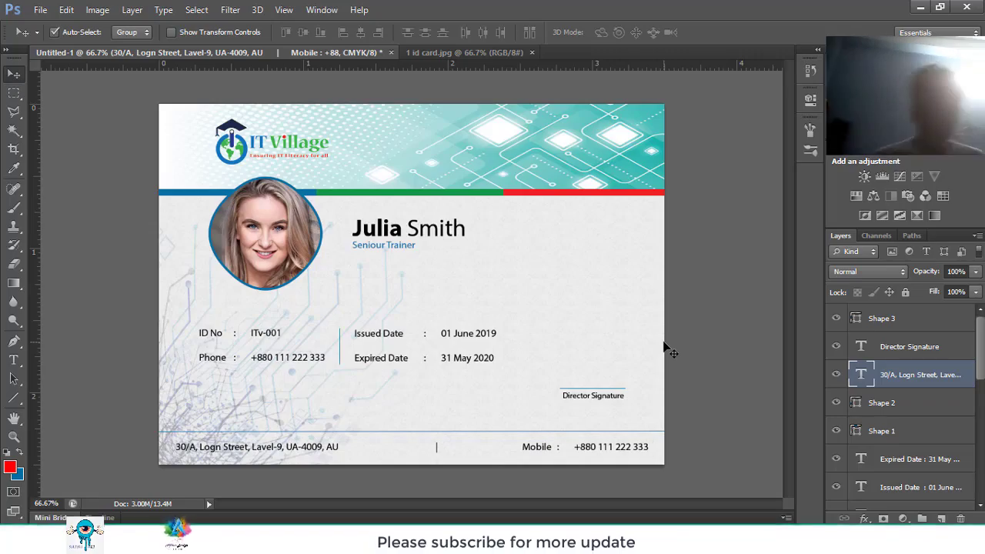
pyautogui.press('Left')
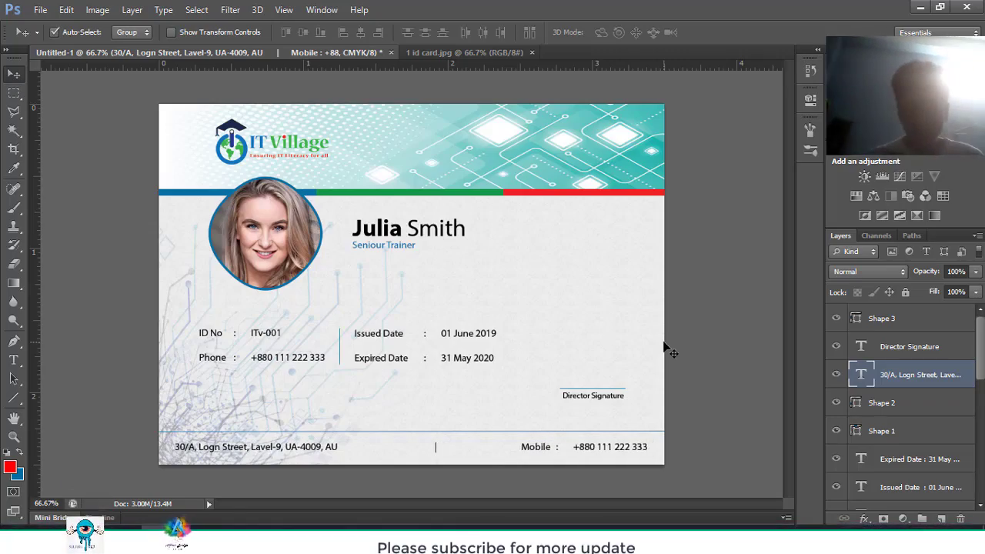